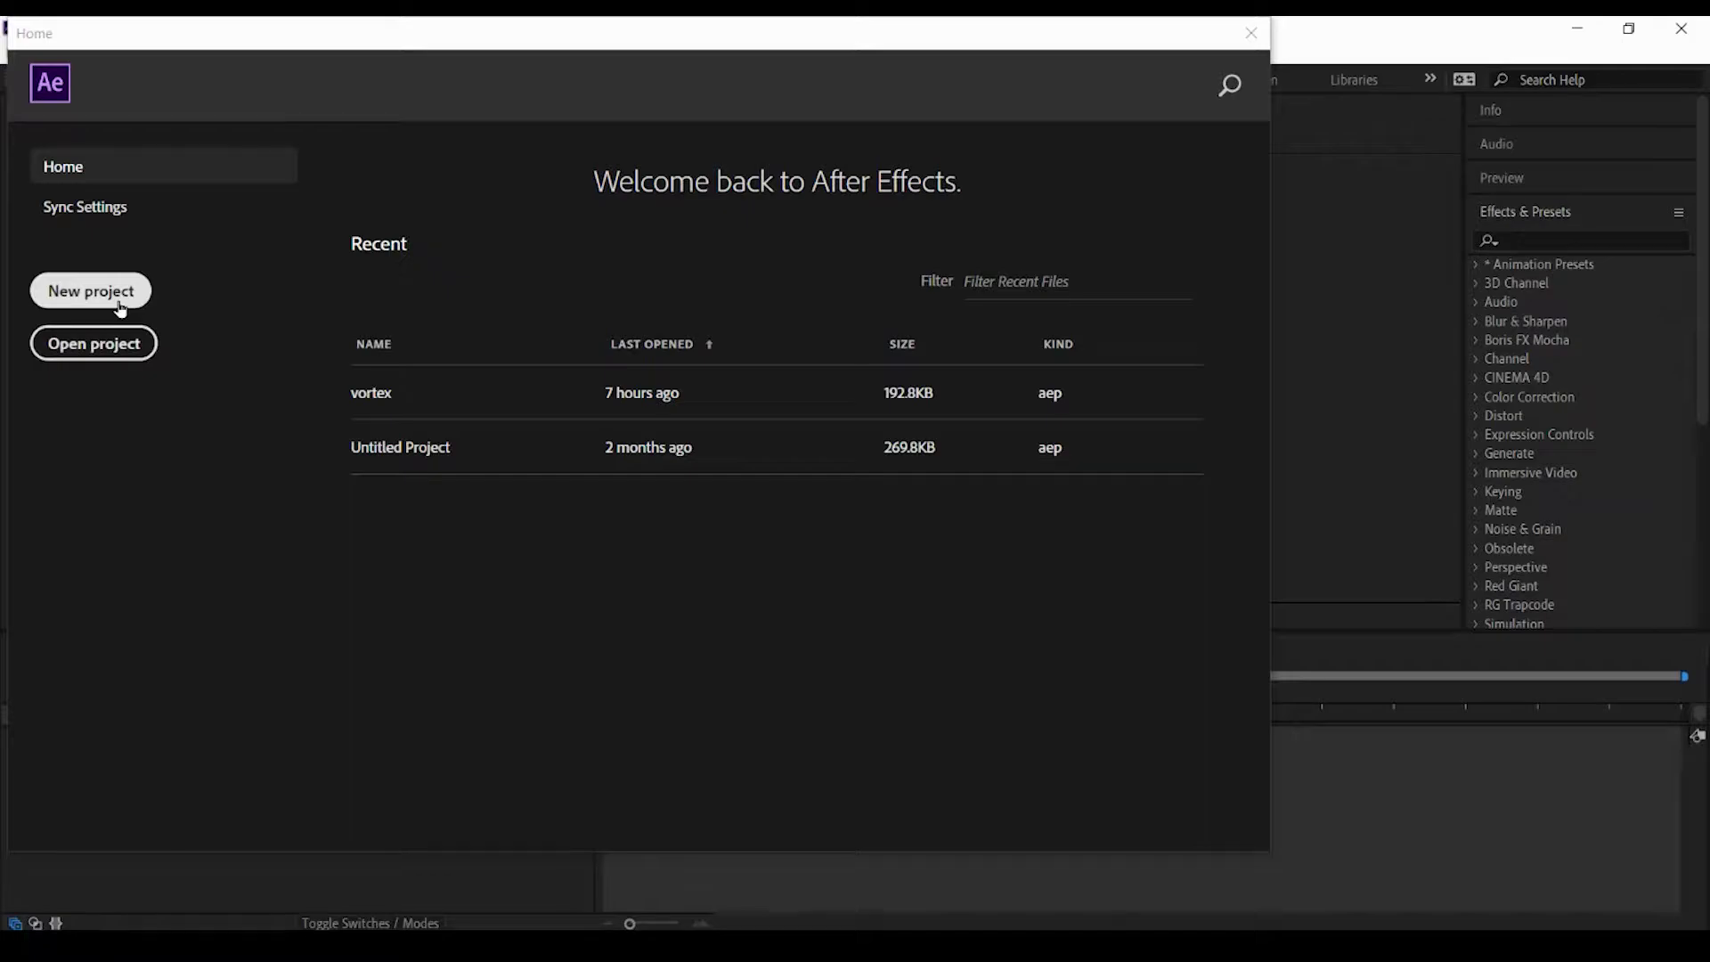
Step: Create a new project with Comp 1 at 3840×2160, 60 fps, lasting 0:00:30:00
left_click(121, 309)
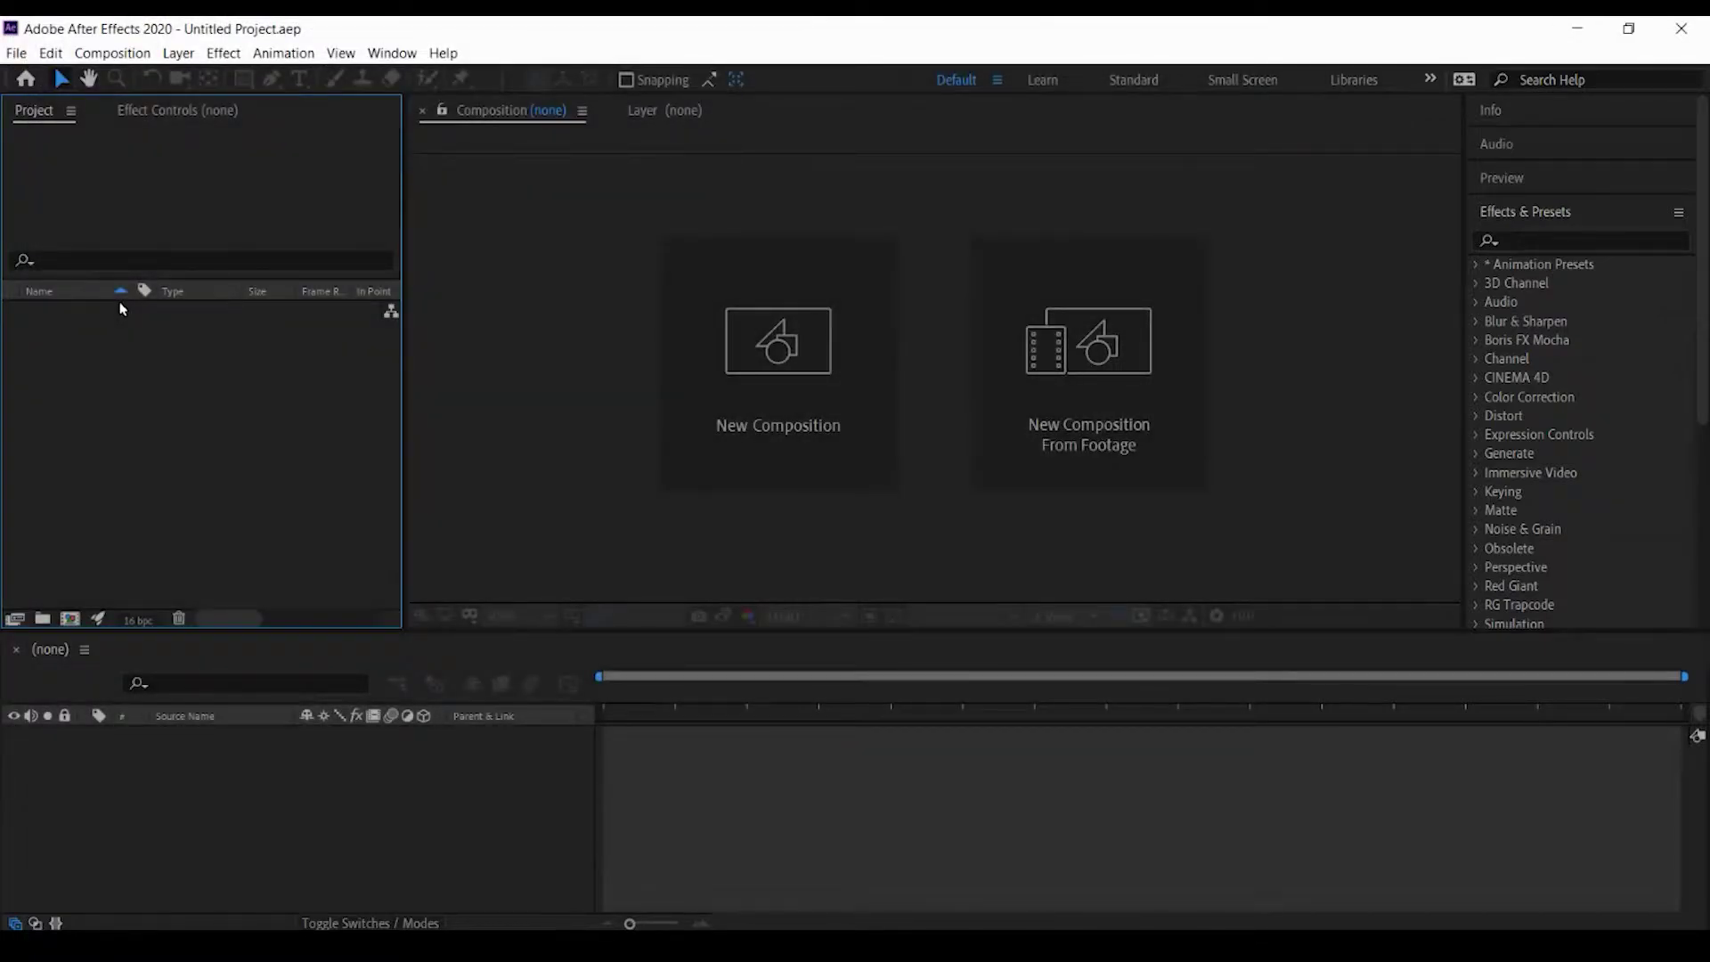
left_click(717, 370)
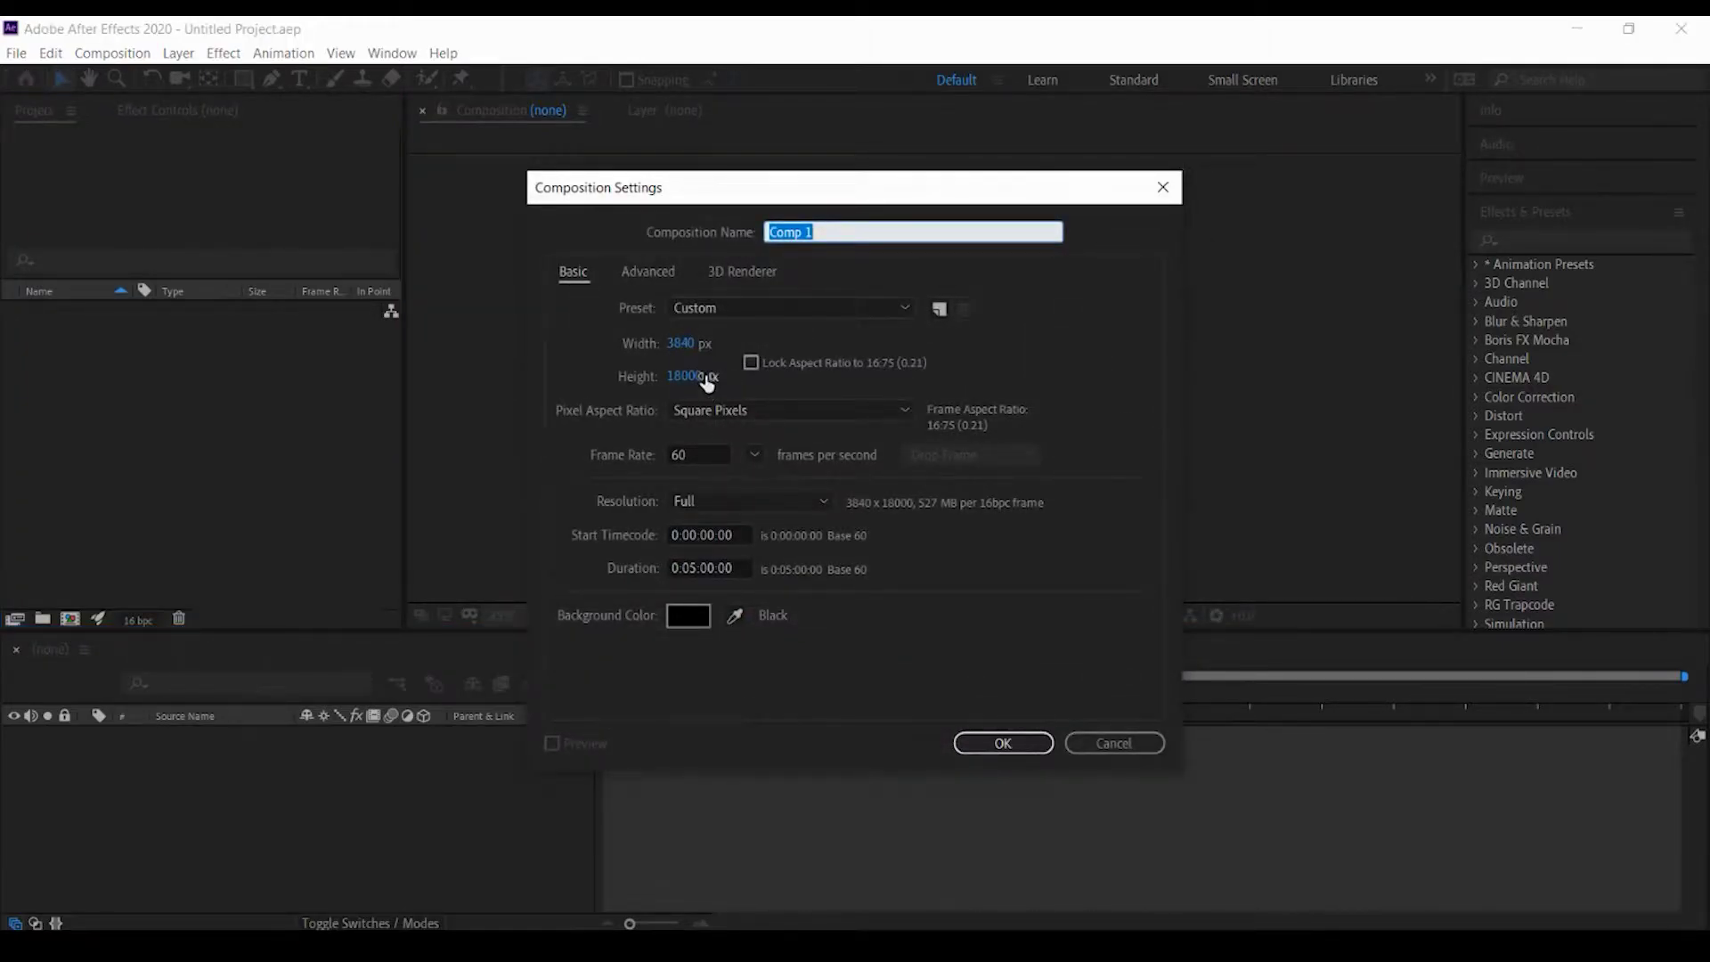
left_click(701, 374)
type("21")
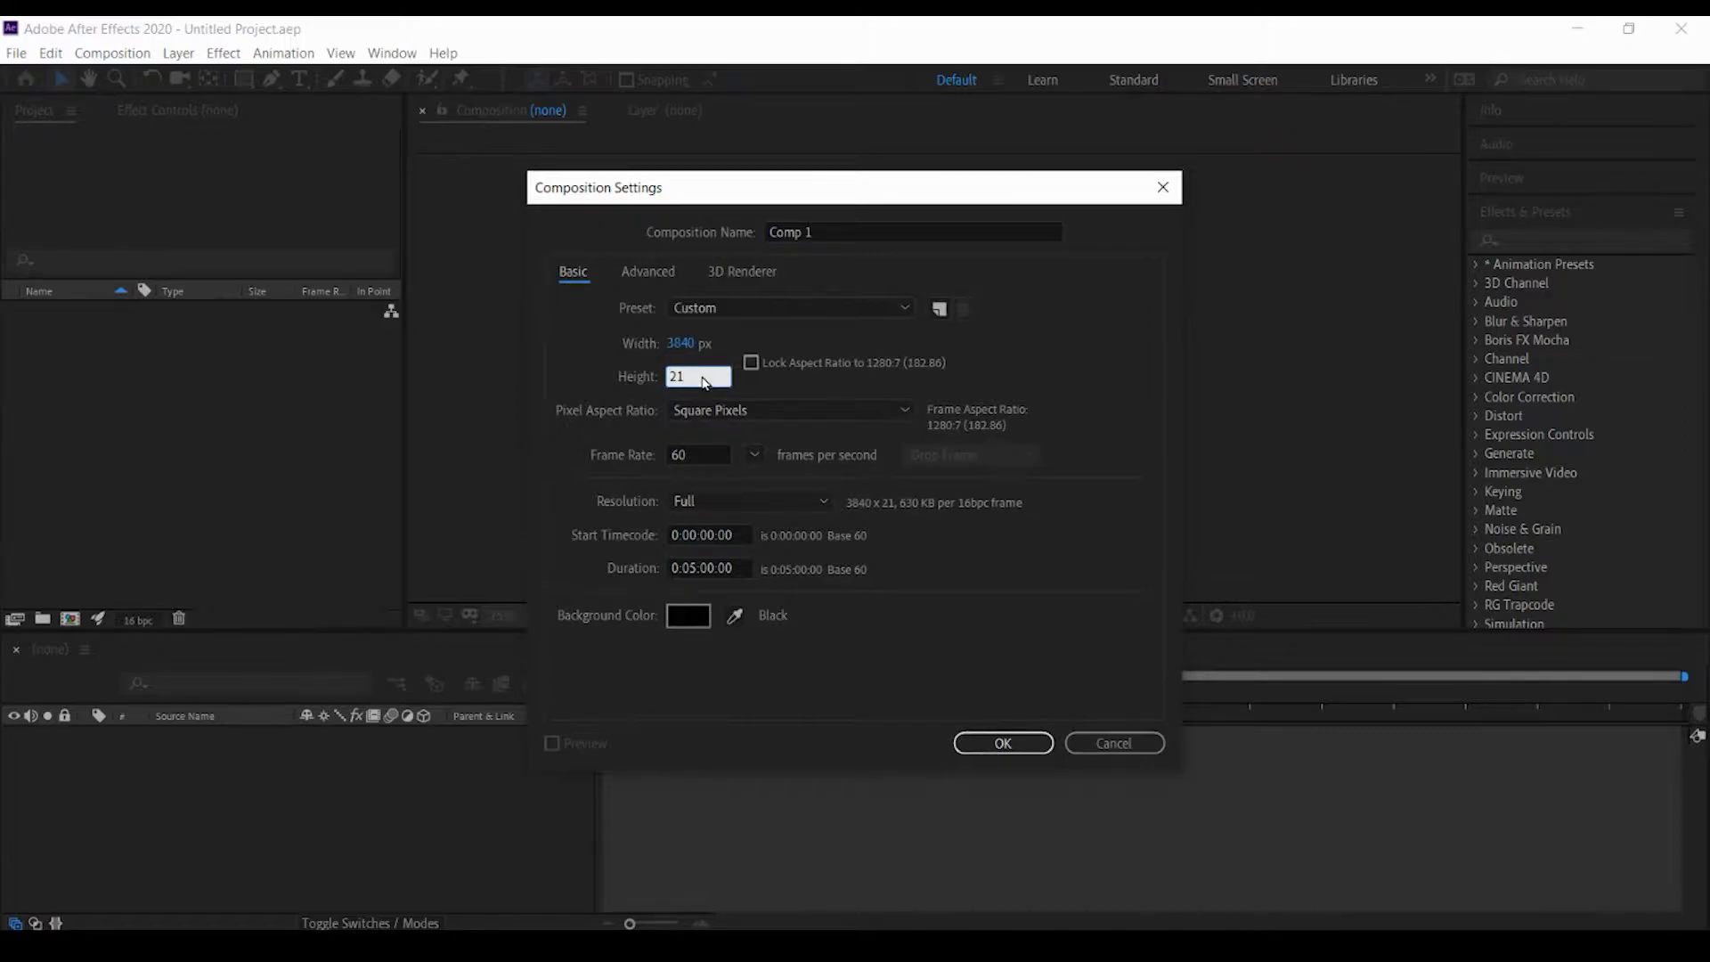
type("60")
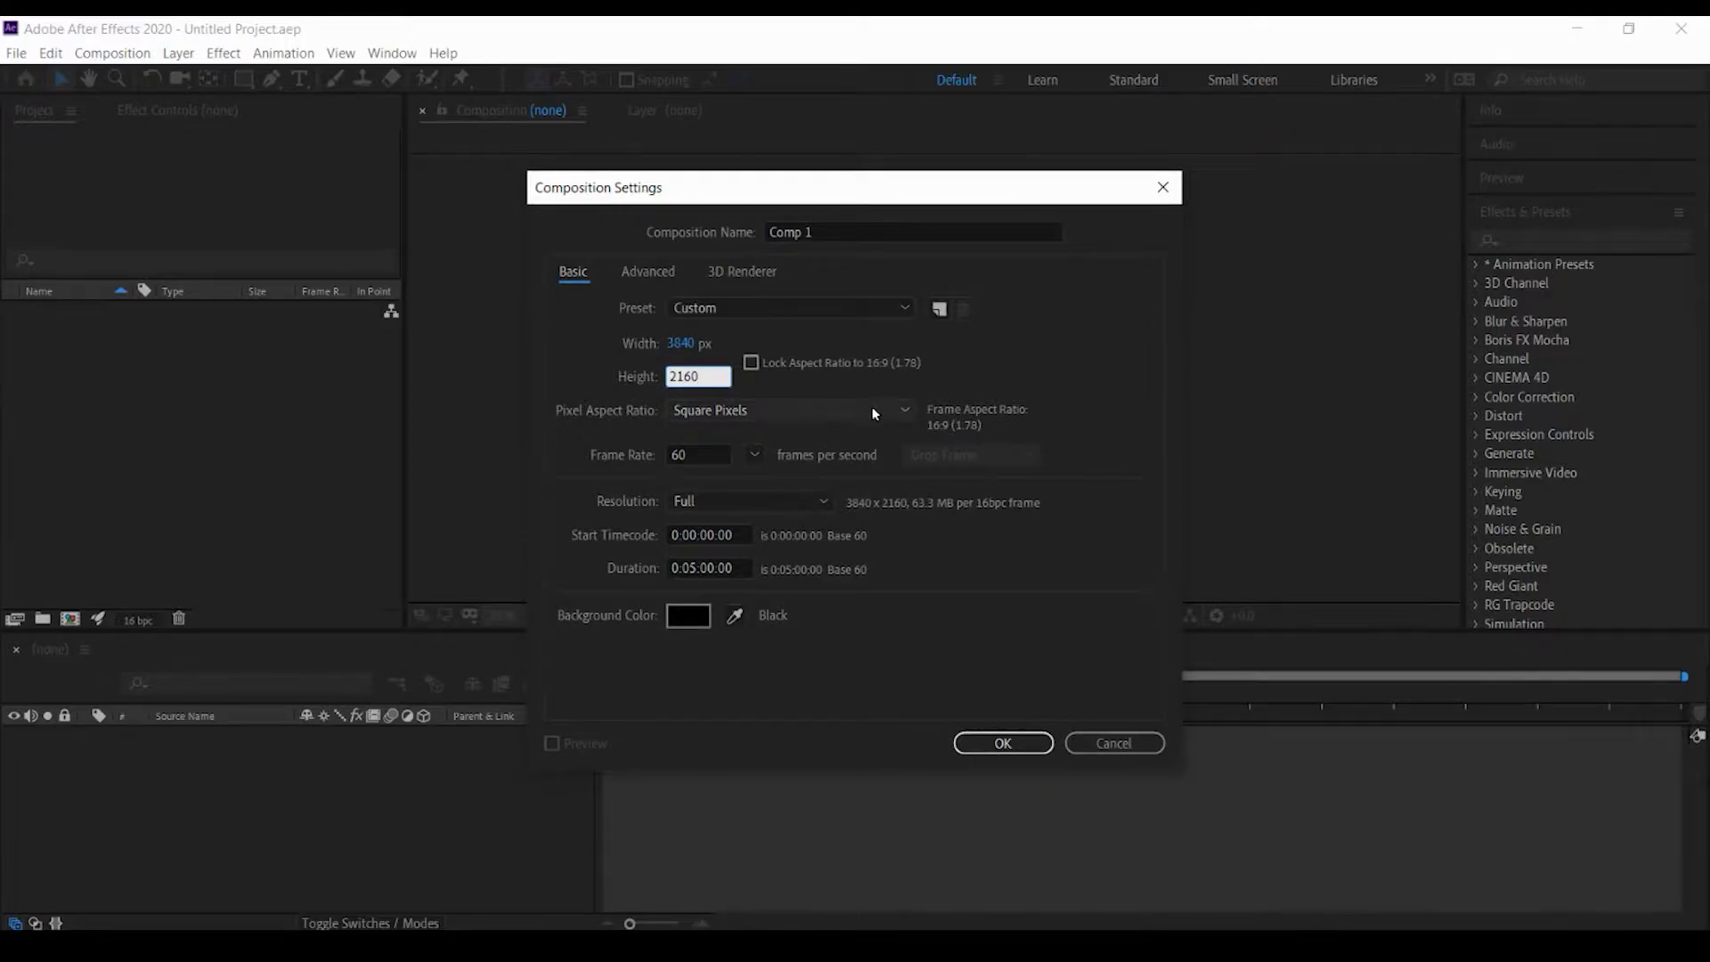
left_click(700, 561)
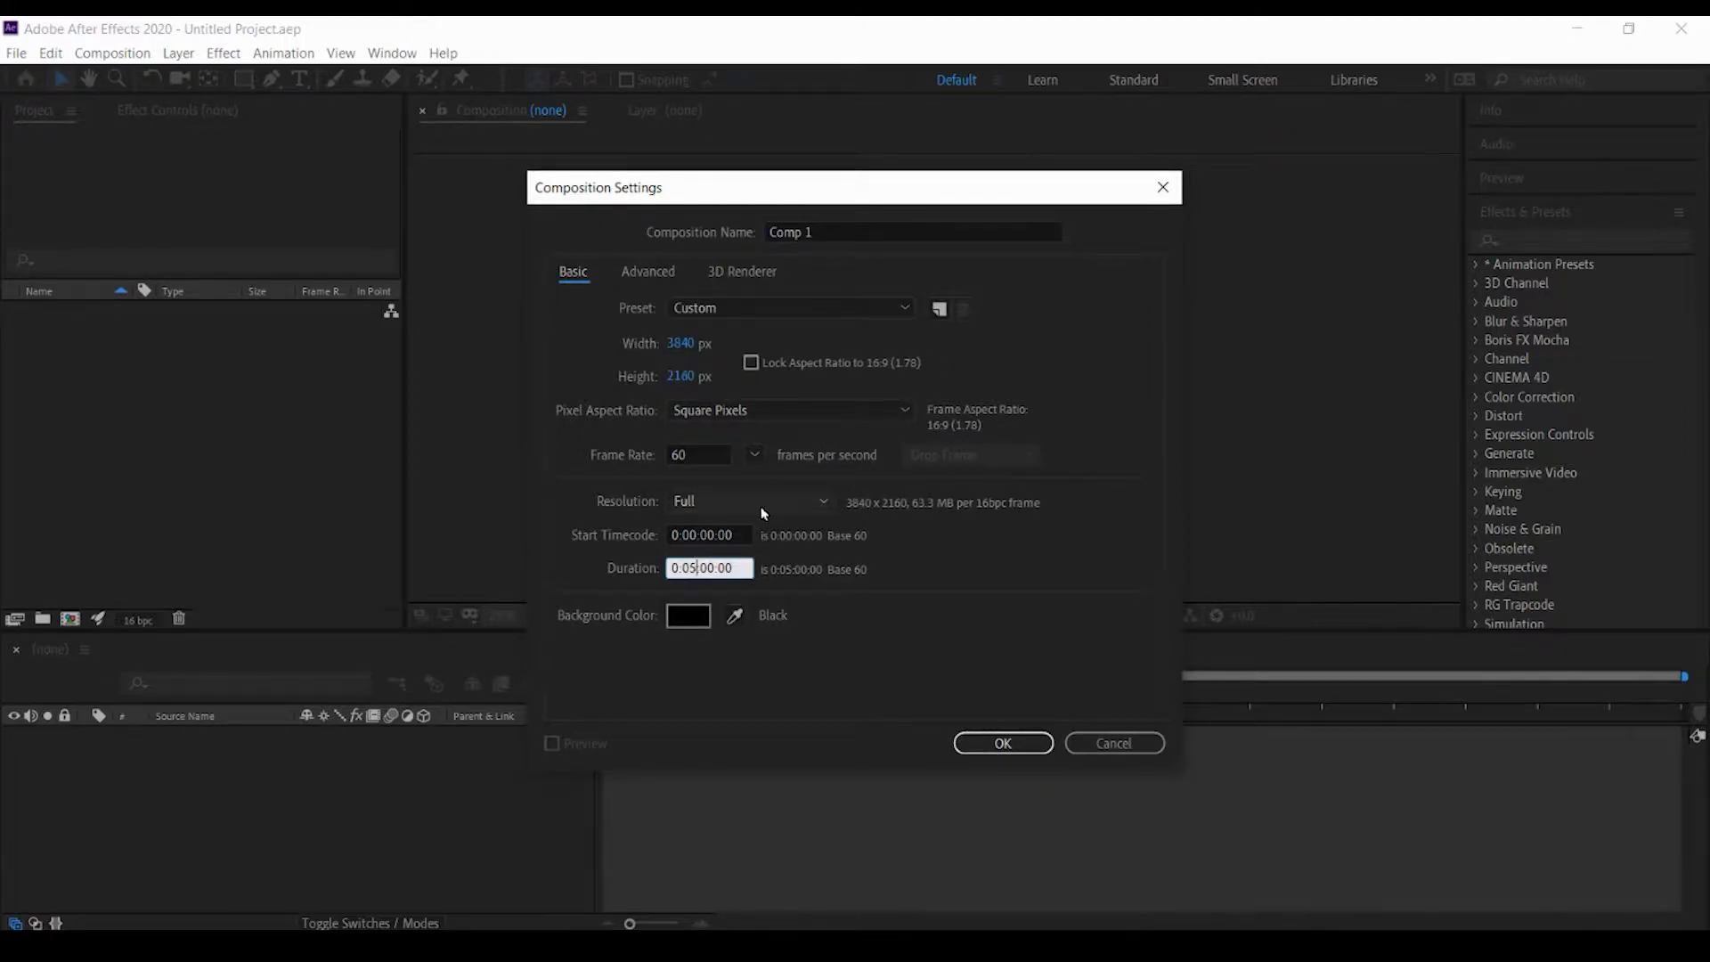
type("0:30:00")
left_click(837, 625)
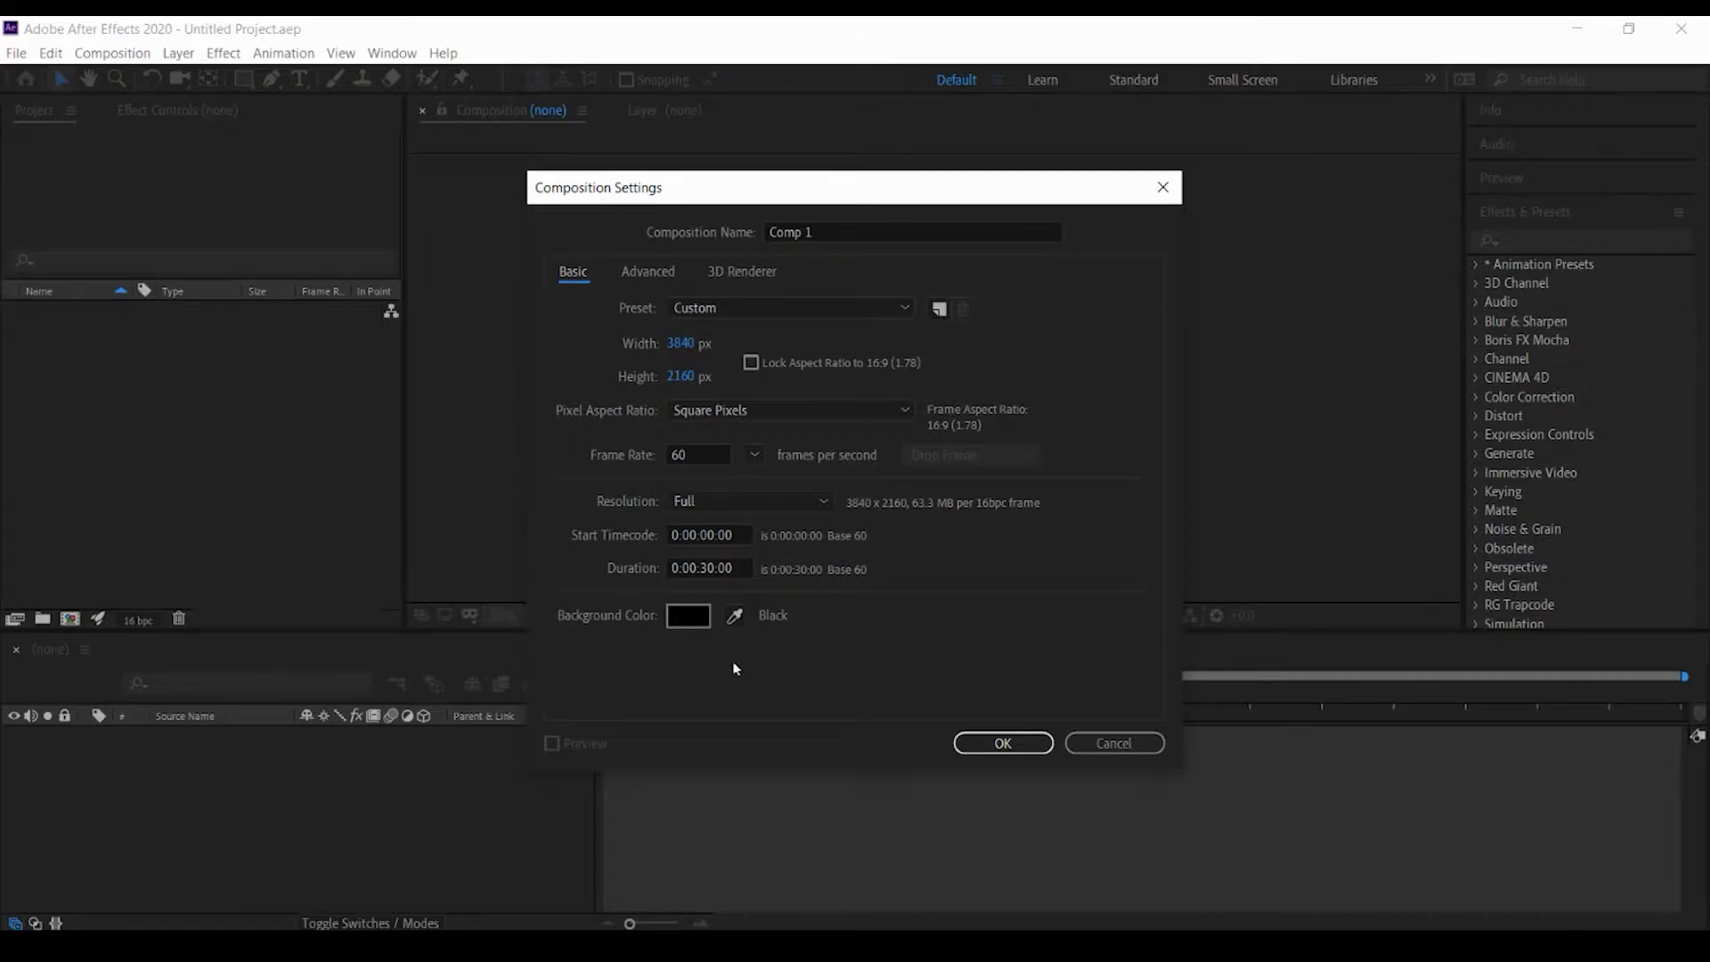
left_click(1004, 743)
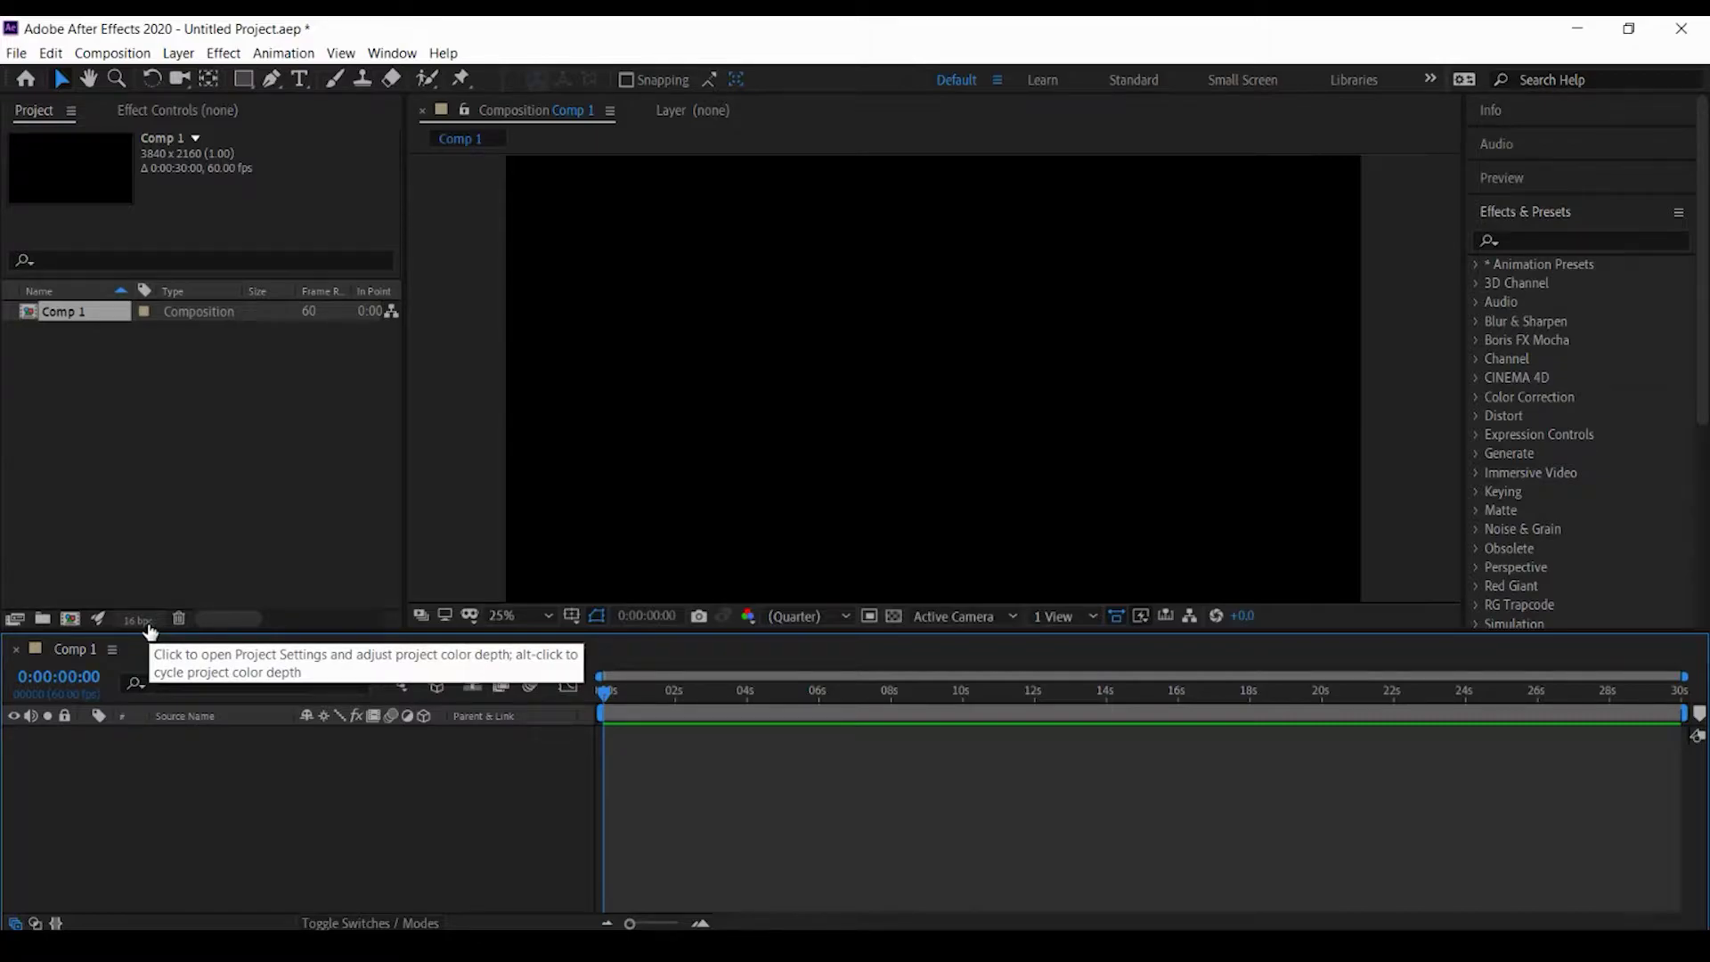
Step: Add Comp 2 as a 3840×18000, 30-second composition
left_click(77, 622)
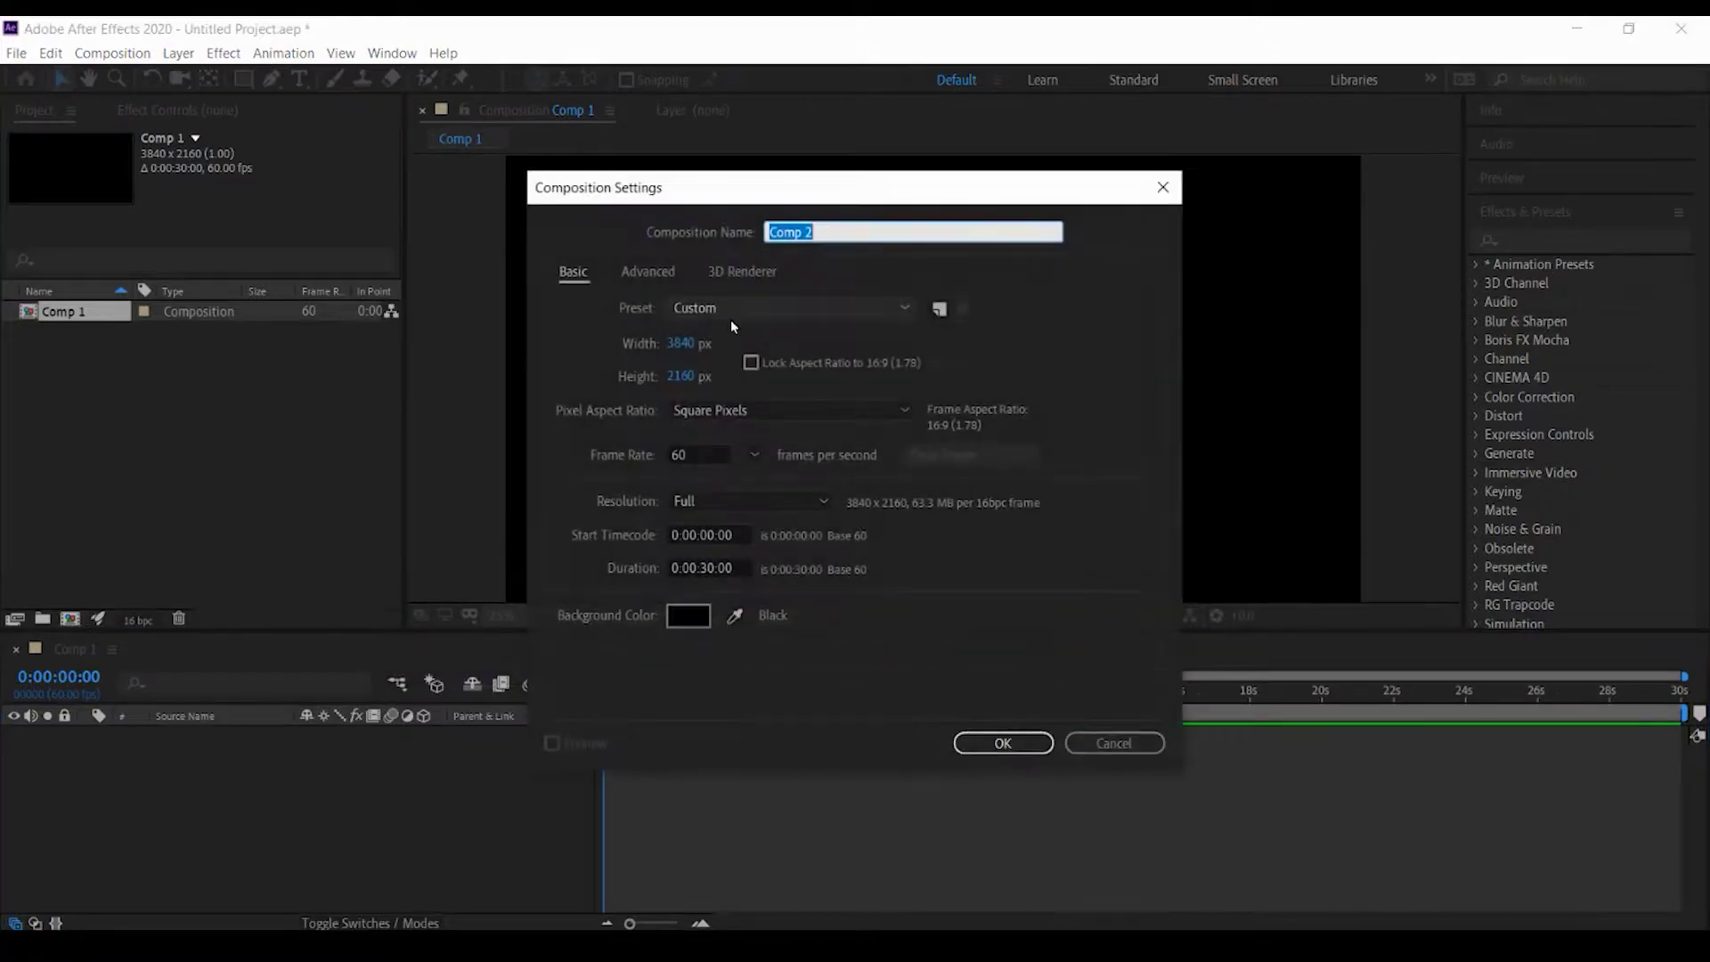
left_click(686, 378)
type("18")
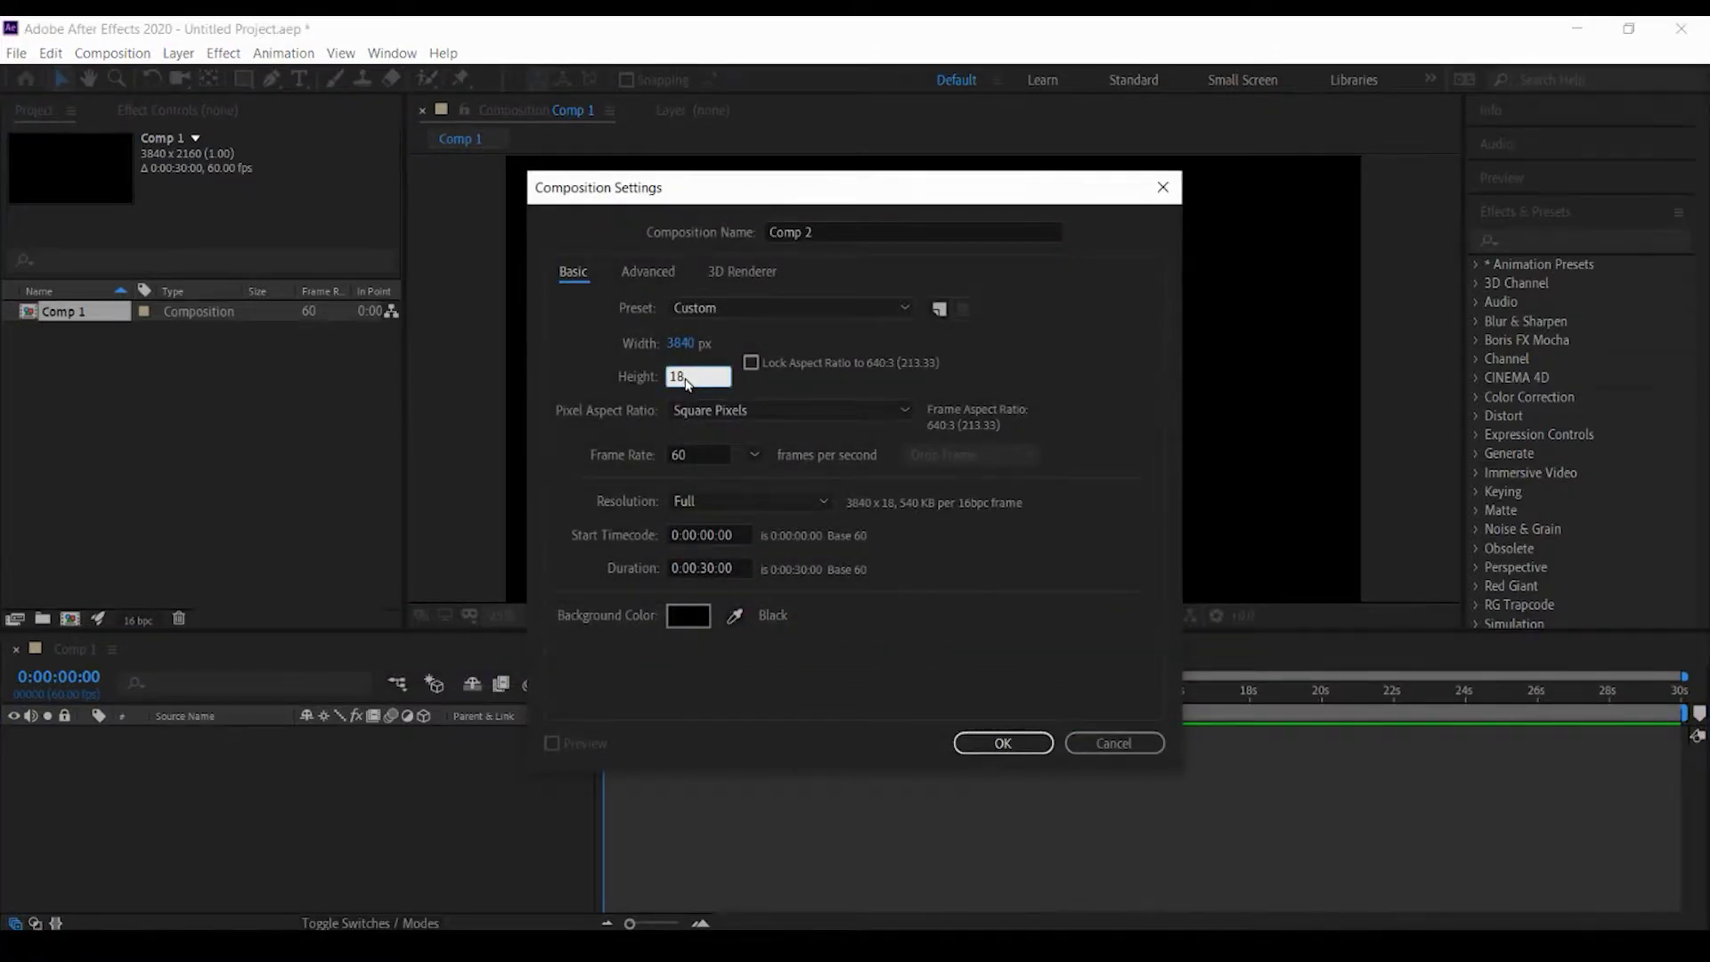
type("000")
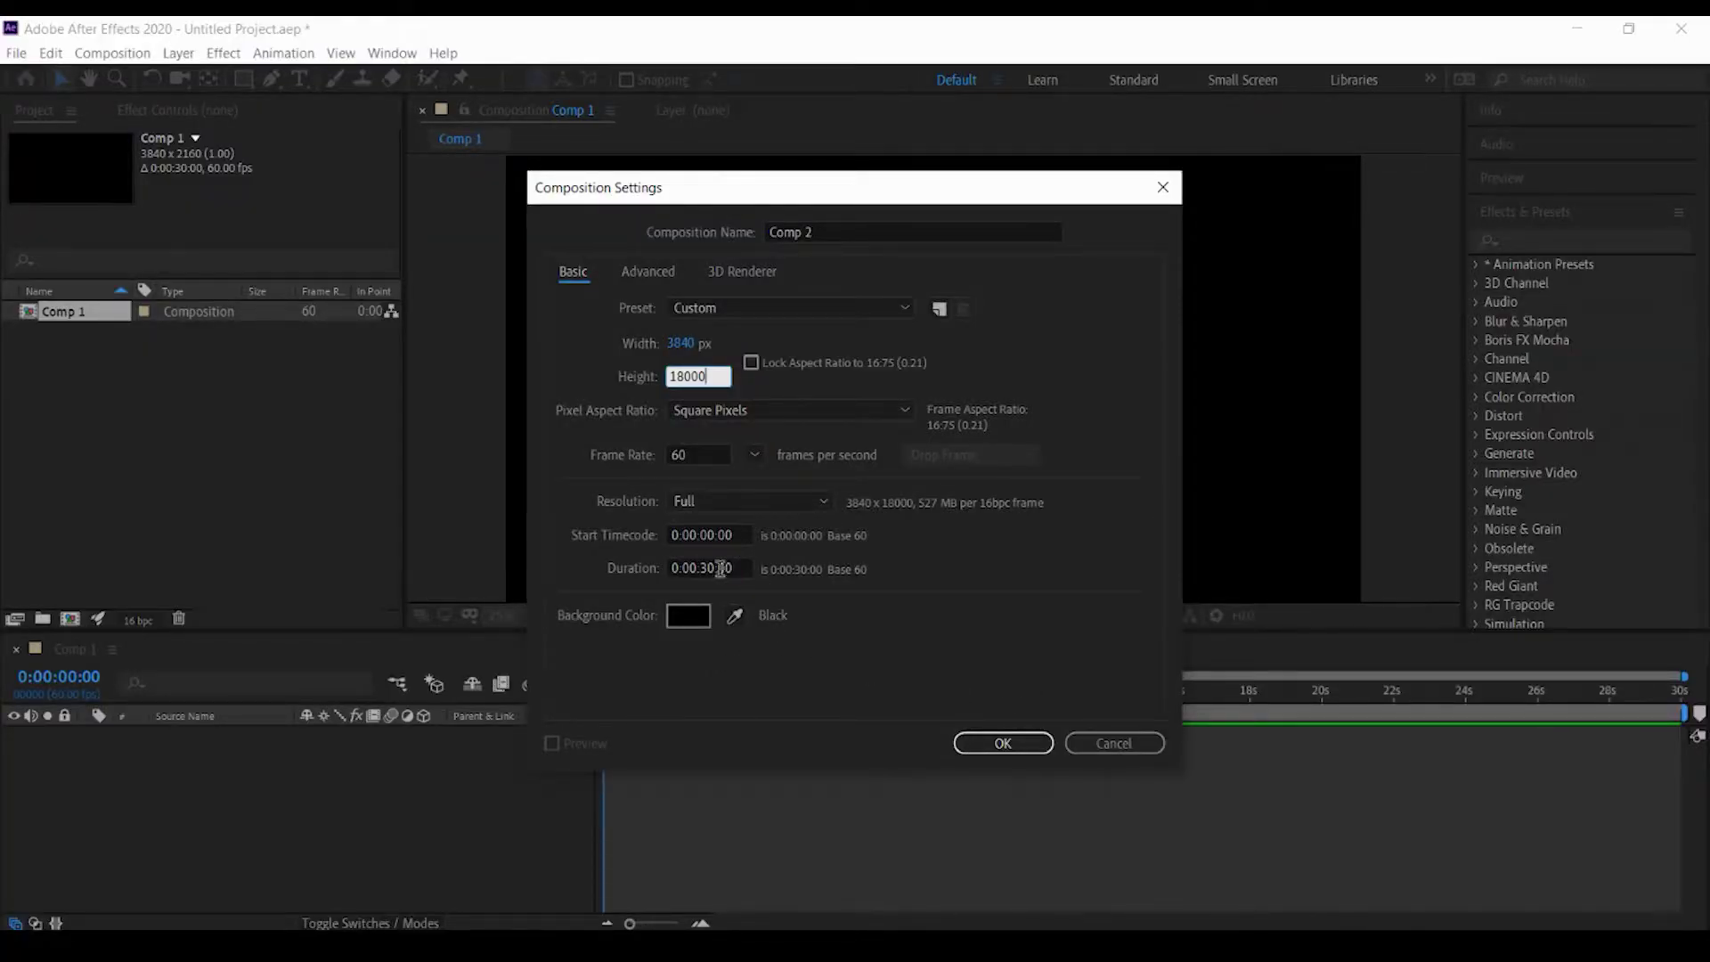
left_click(1006, 751)
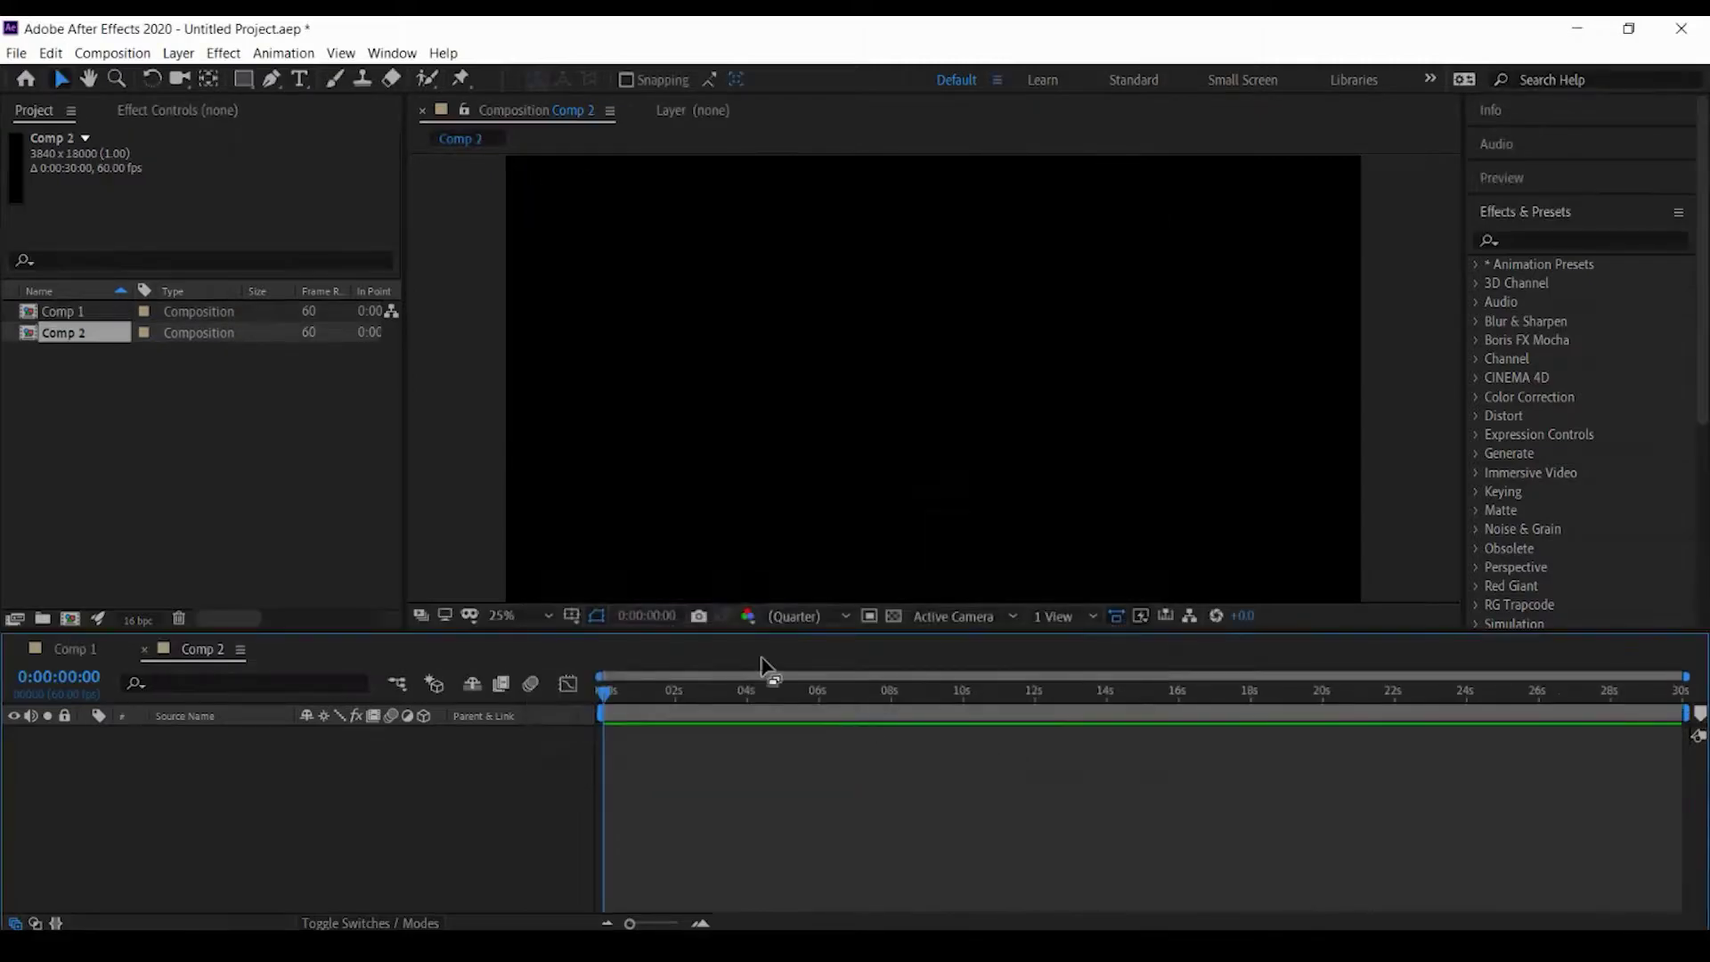
right_click(358, 806)
Step: Add a comp-sized 3840×18000 Black Solid 1 layer to Comp 2
mouse_move(434, 590)
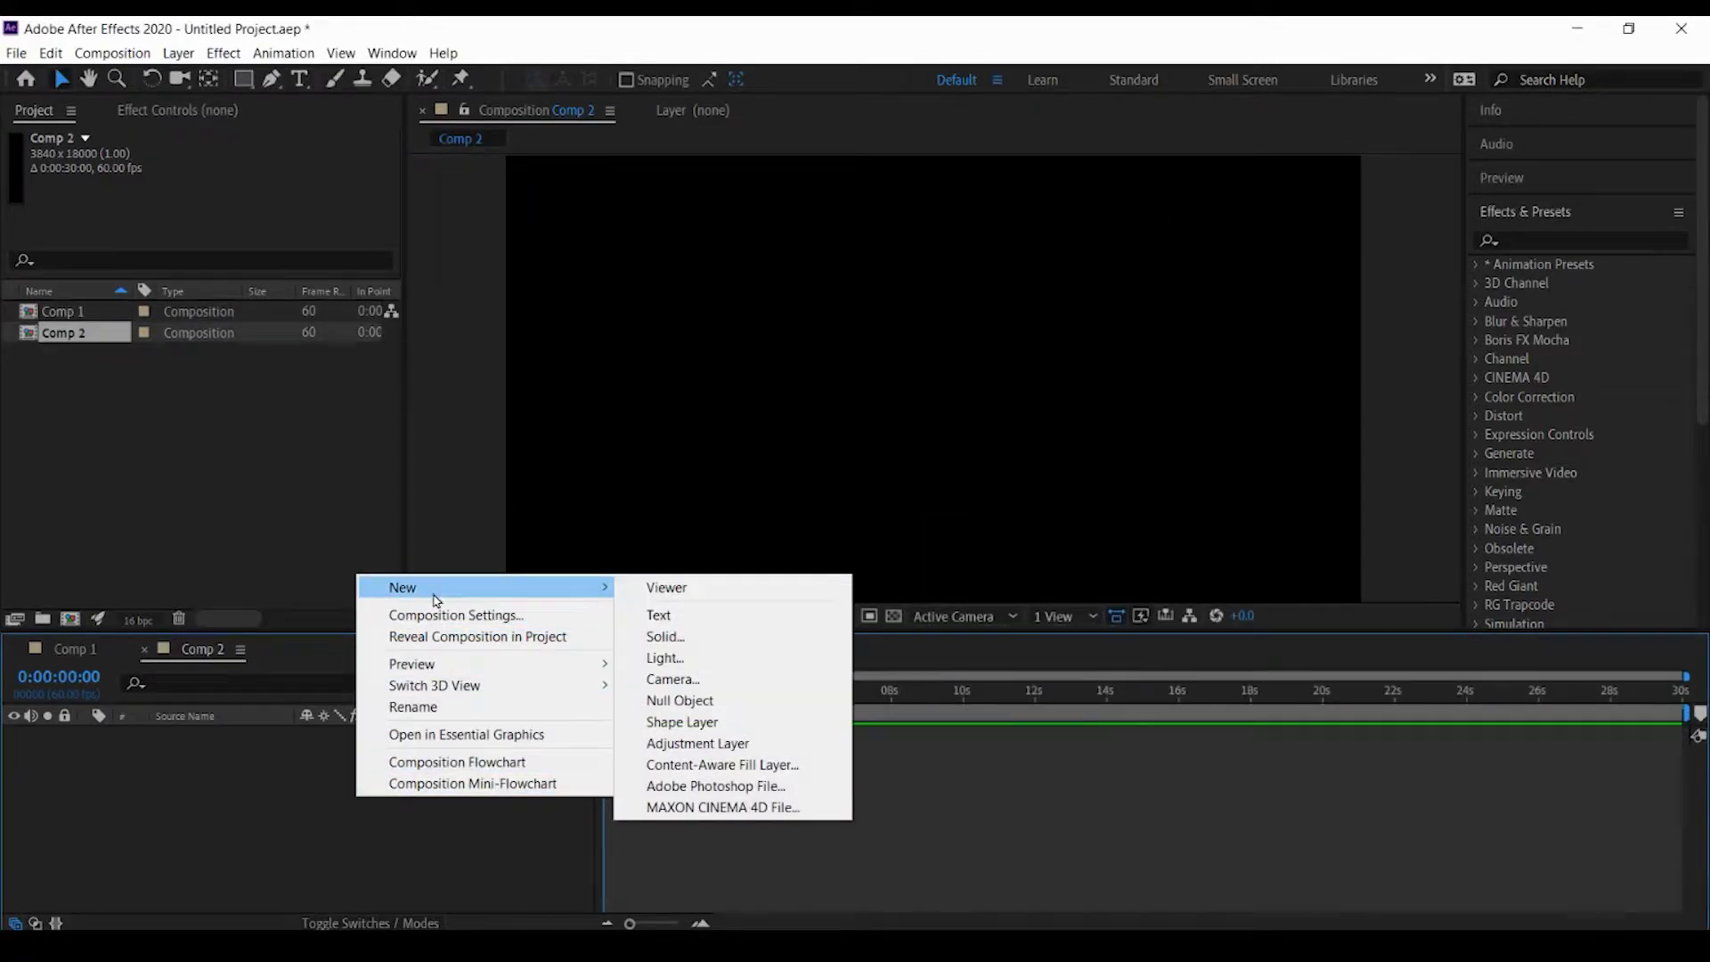
left_click(670, 635)
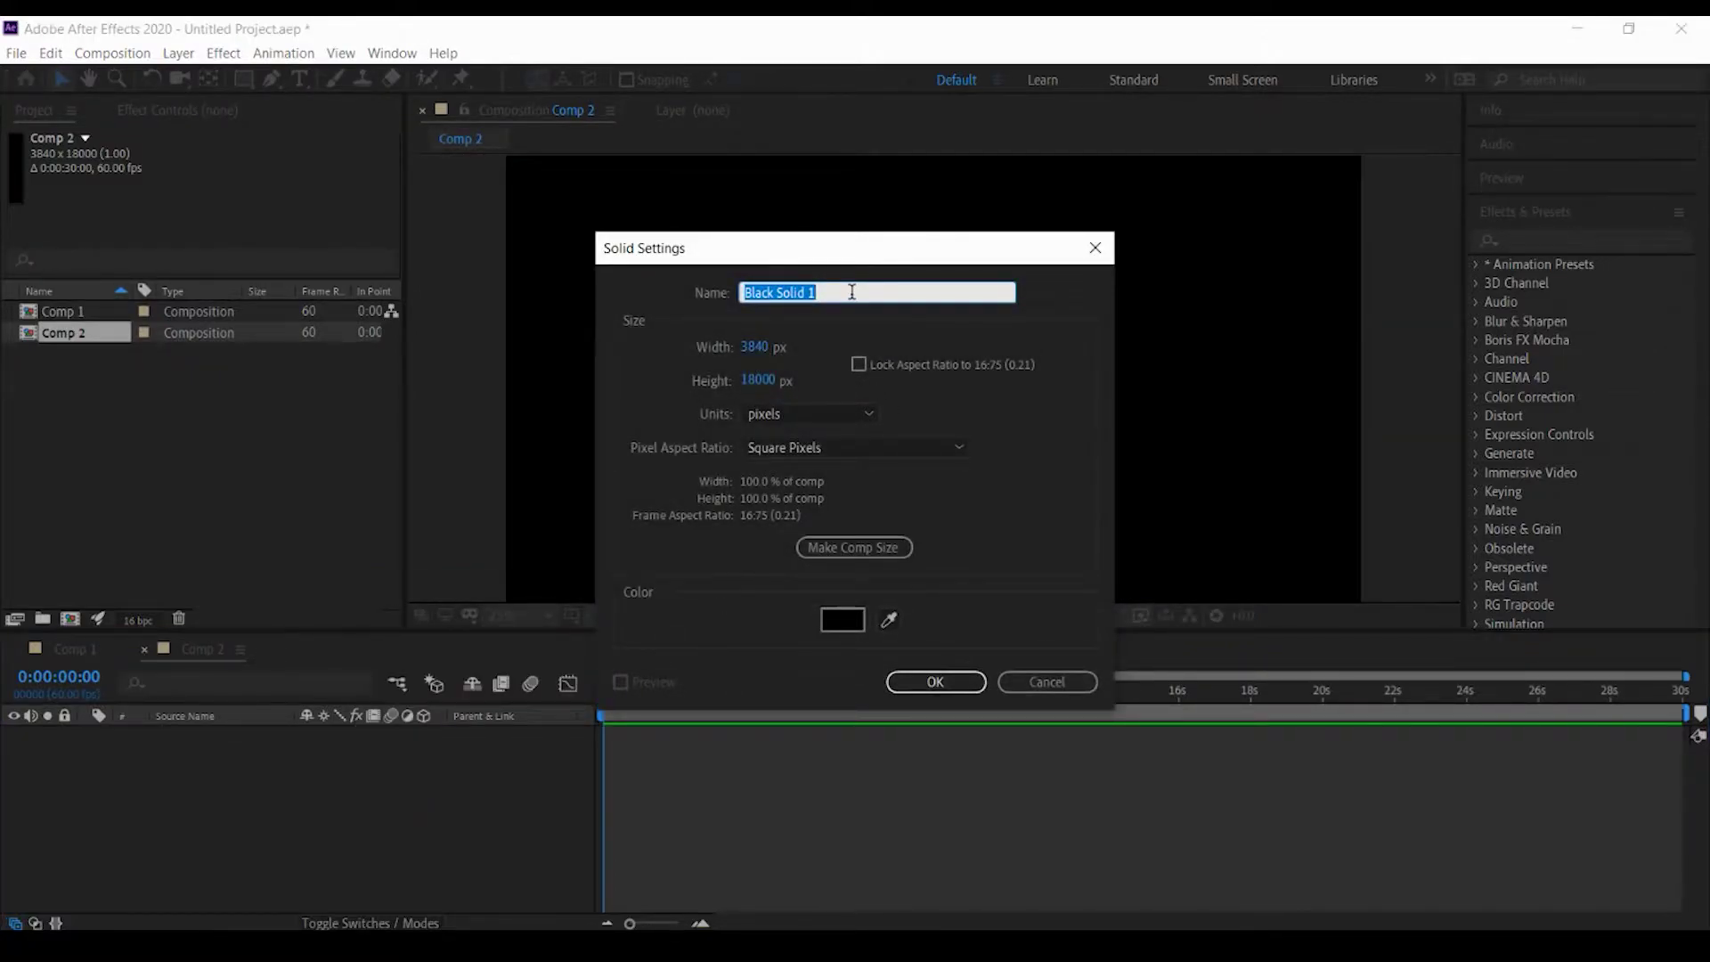
left_click(884, 554)
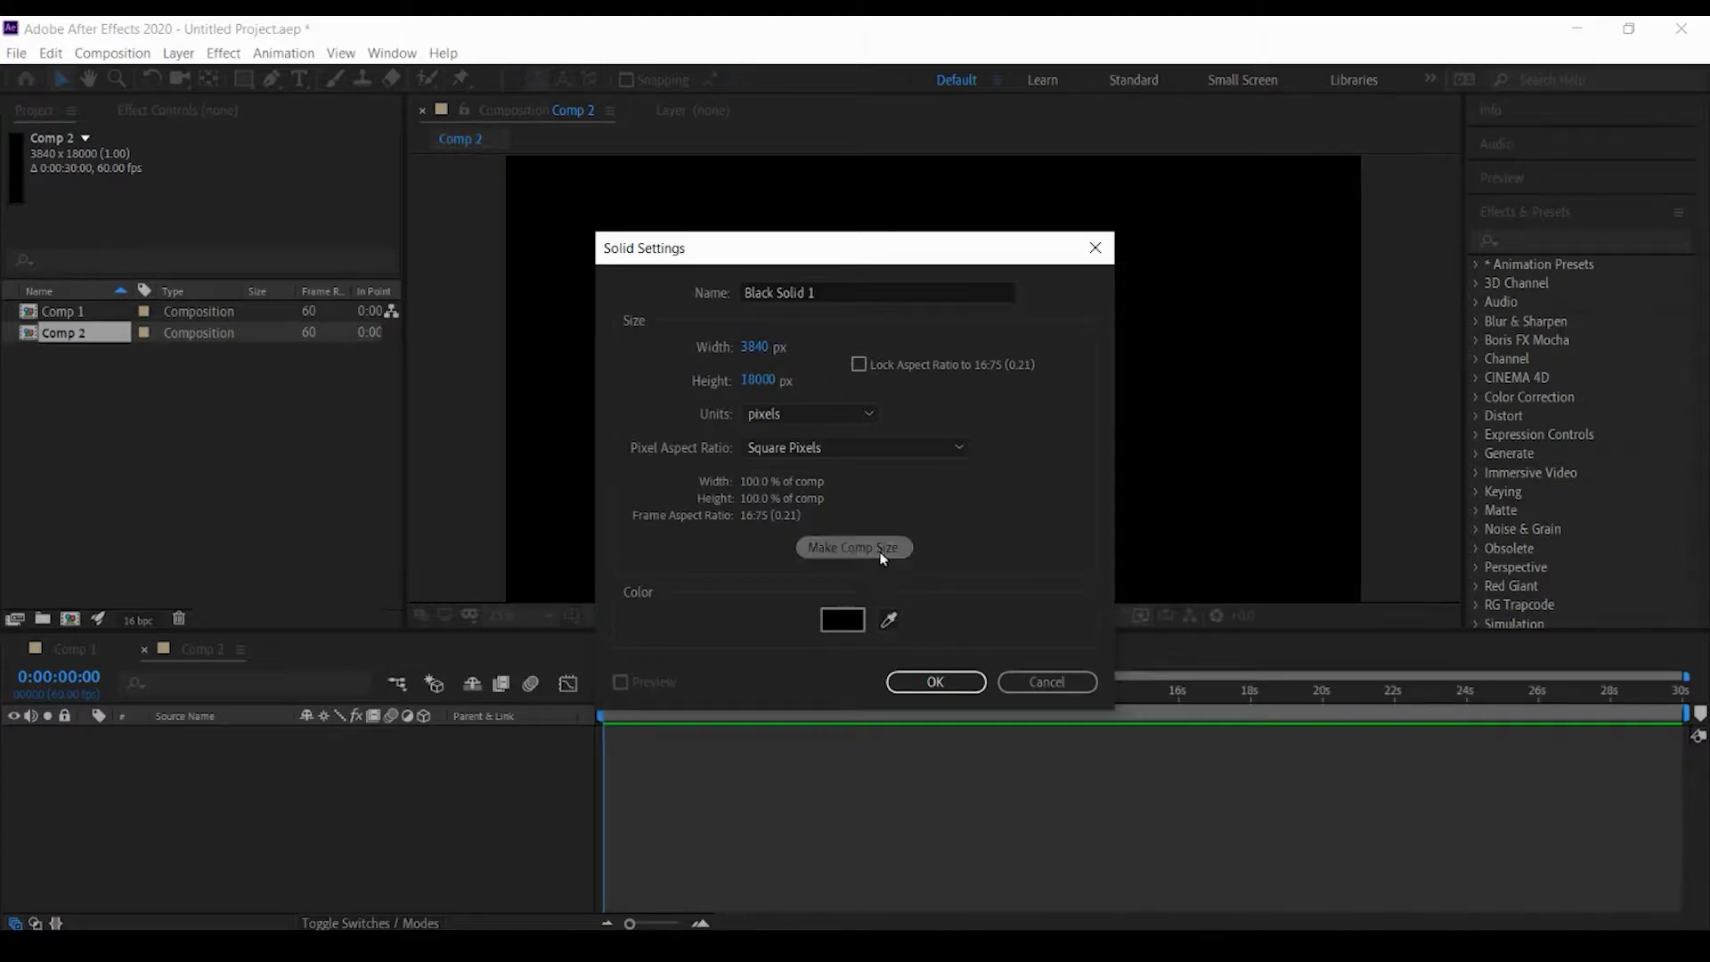
left_click(942, 686)
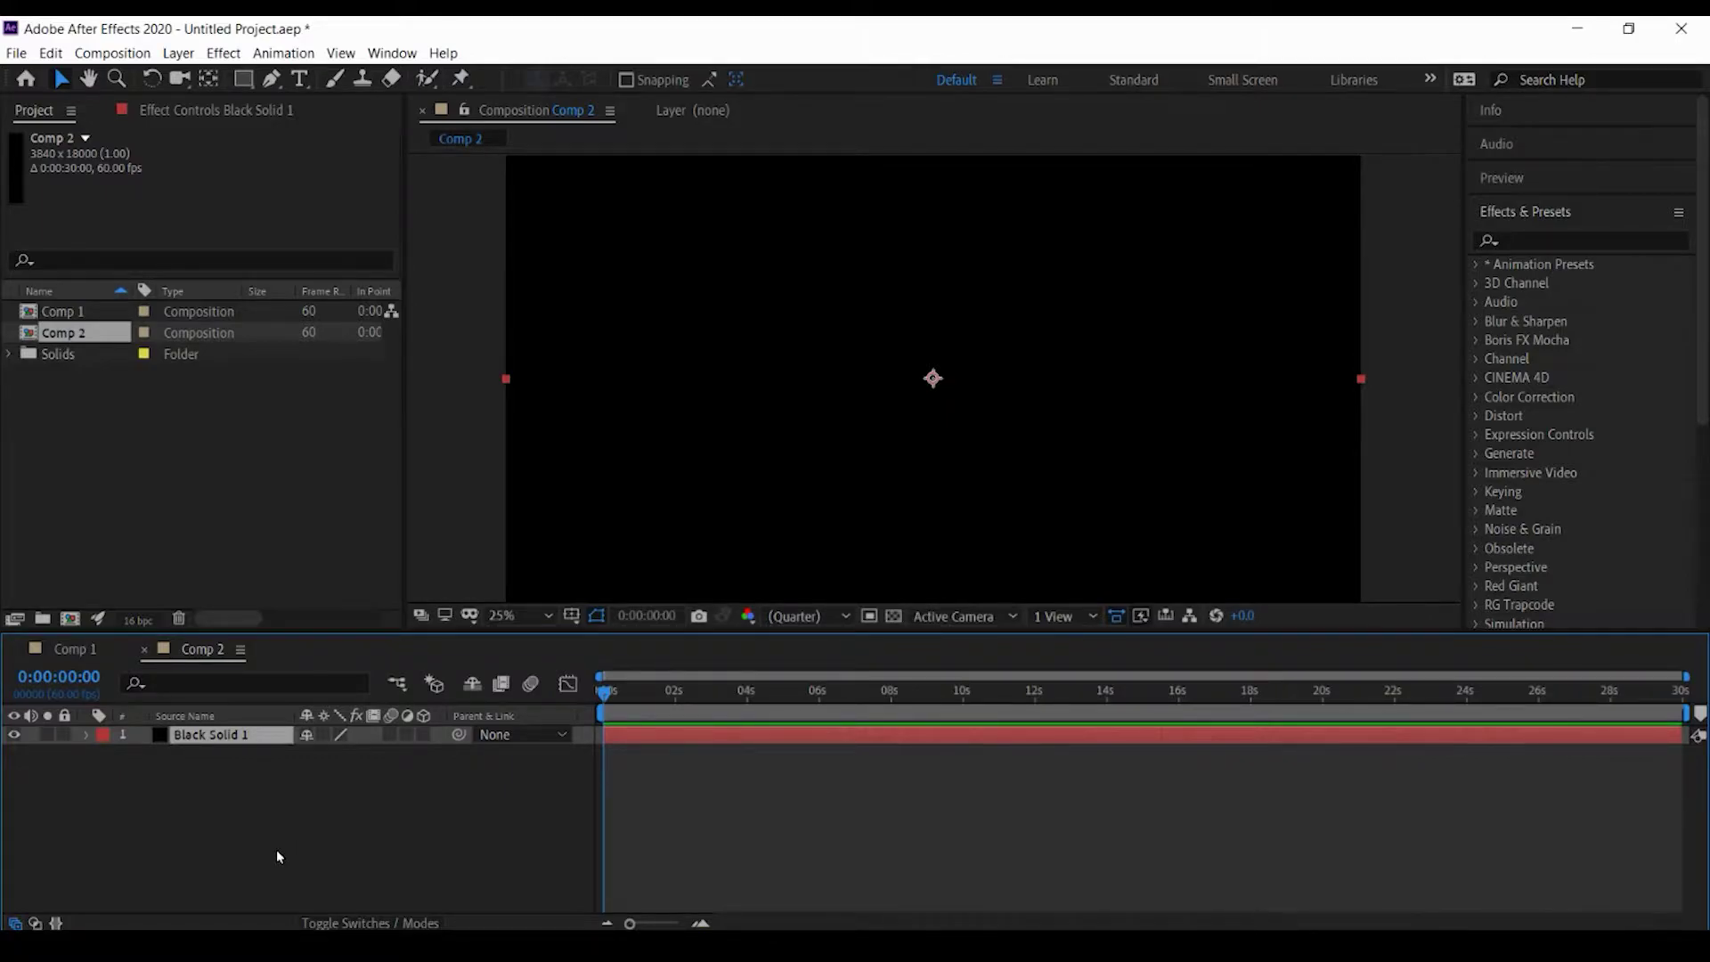
left_click(1558, 240)
Step: Apply Cloudy, inverted Fractal Noise at scale 174 with Evolution expression time*100
type("fract")
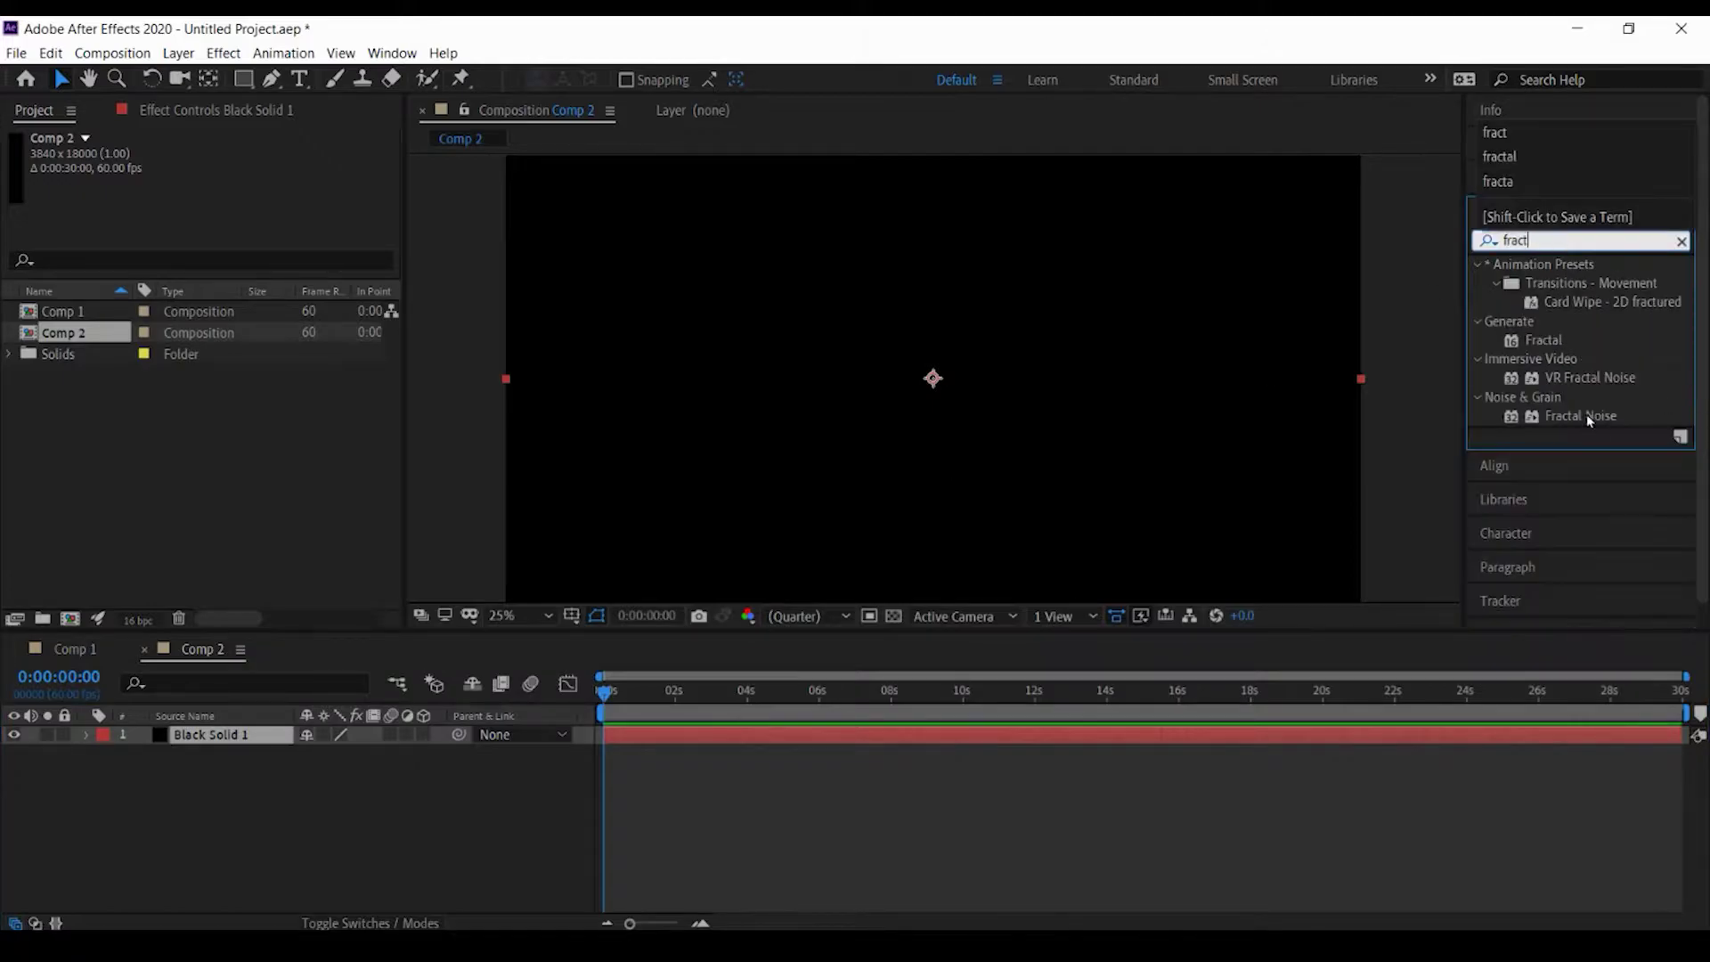
double_click(1581, 416)
left_click(298, 176)
left_click(362, 453)
left_click(226, 215)
left_click(31, 290)
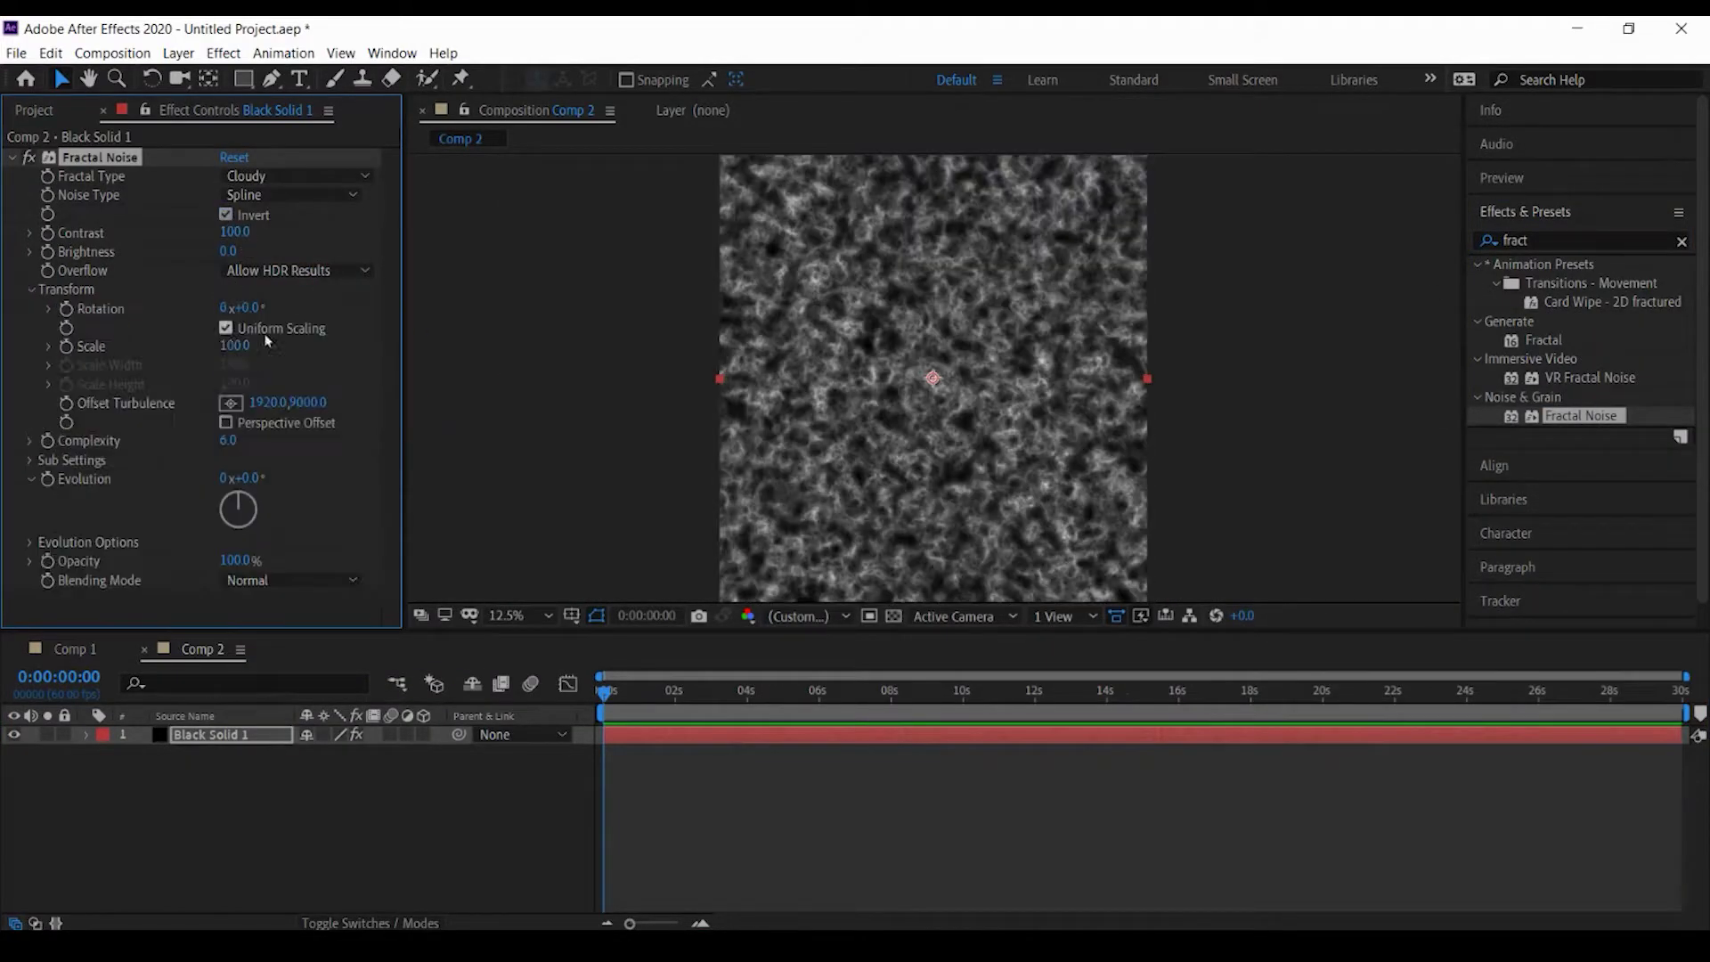
left_click(51, 346)
left_click_drag(122, 378, 155, 378)
left_click(47, 509, "alt")
type("time*100")
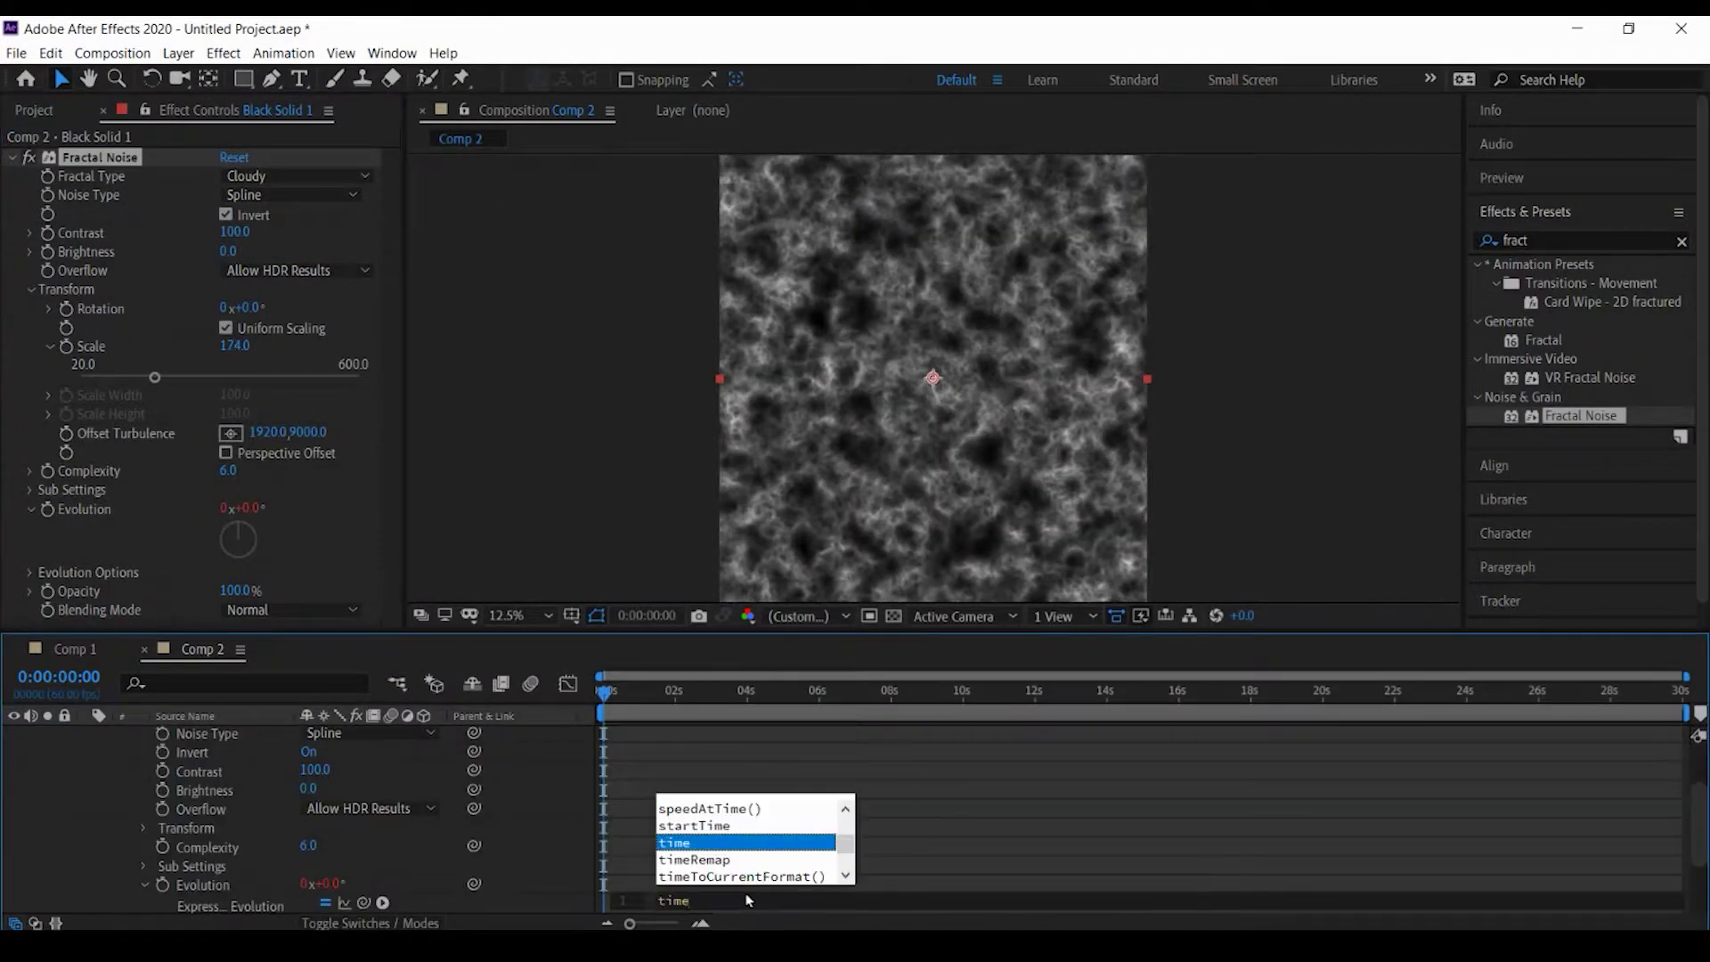
left_click(1146, 691)
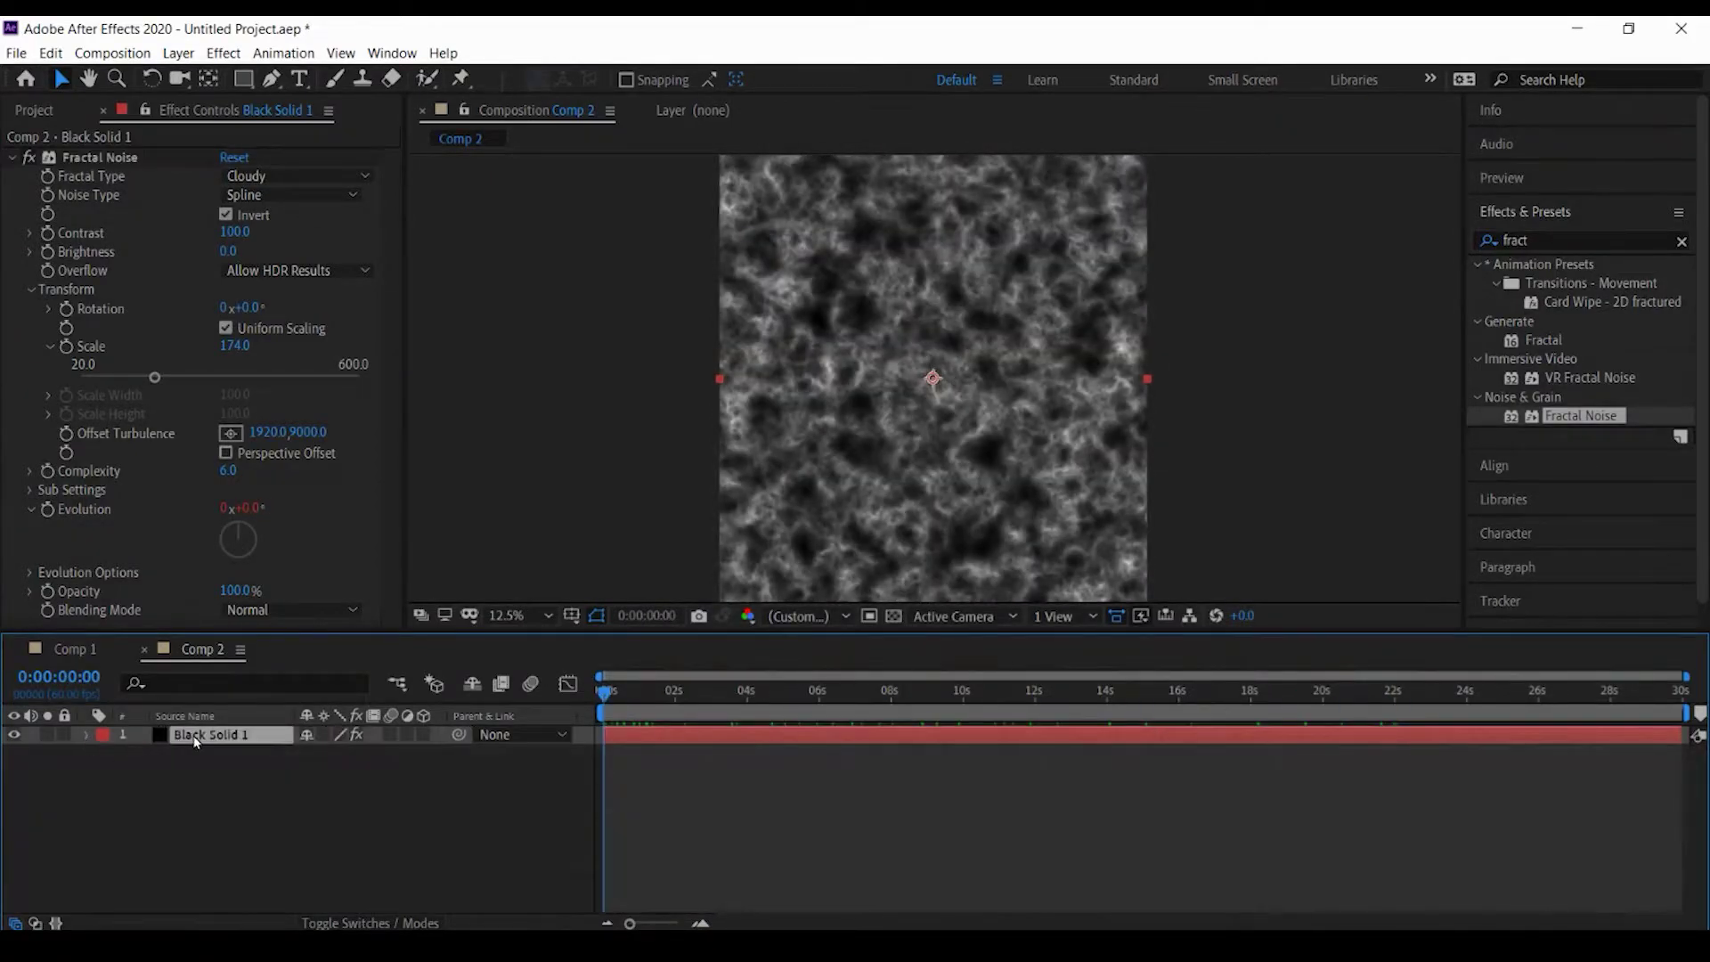
Step: Draw a rectangular mask over the tall strip and add seven points along its left edge
key("comma")
key("comma")
key("q")
left_click_drag(919, 223, 1015, 556)
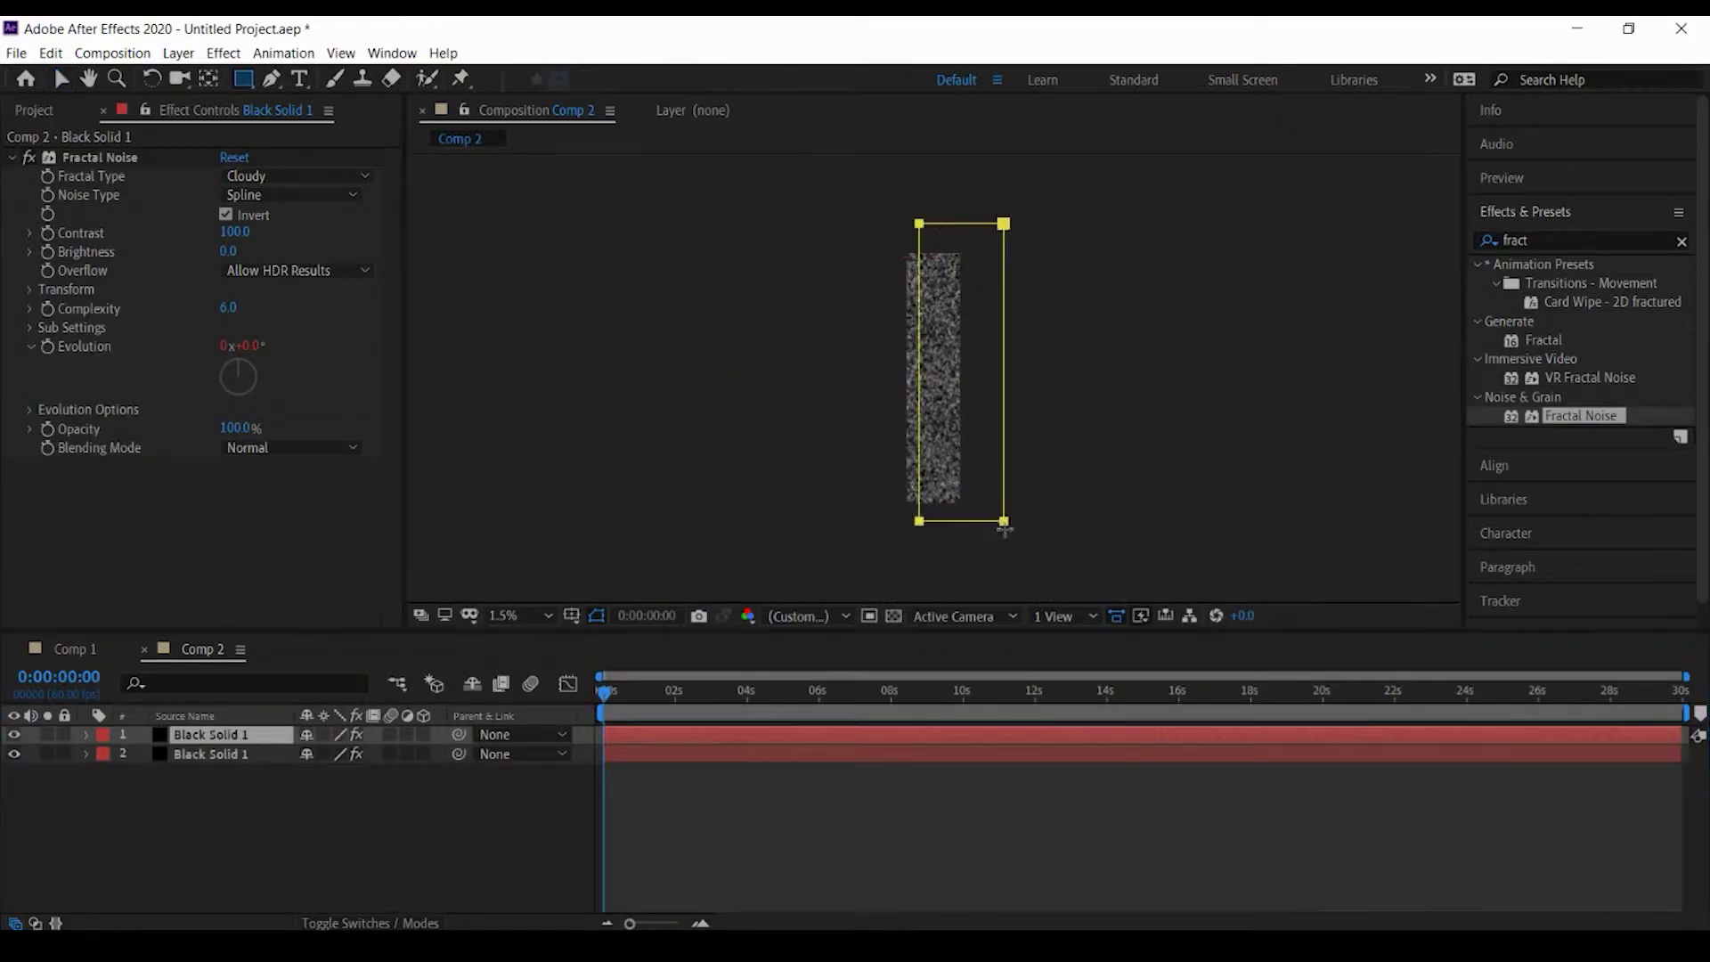
key("g")
left_click(919, 263)
left_click(919, 300)
left_click(919, 335)
left_click(919, 370)
left_click(919, 402)
left_click(919, 437)
left_click(920, 473)
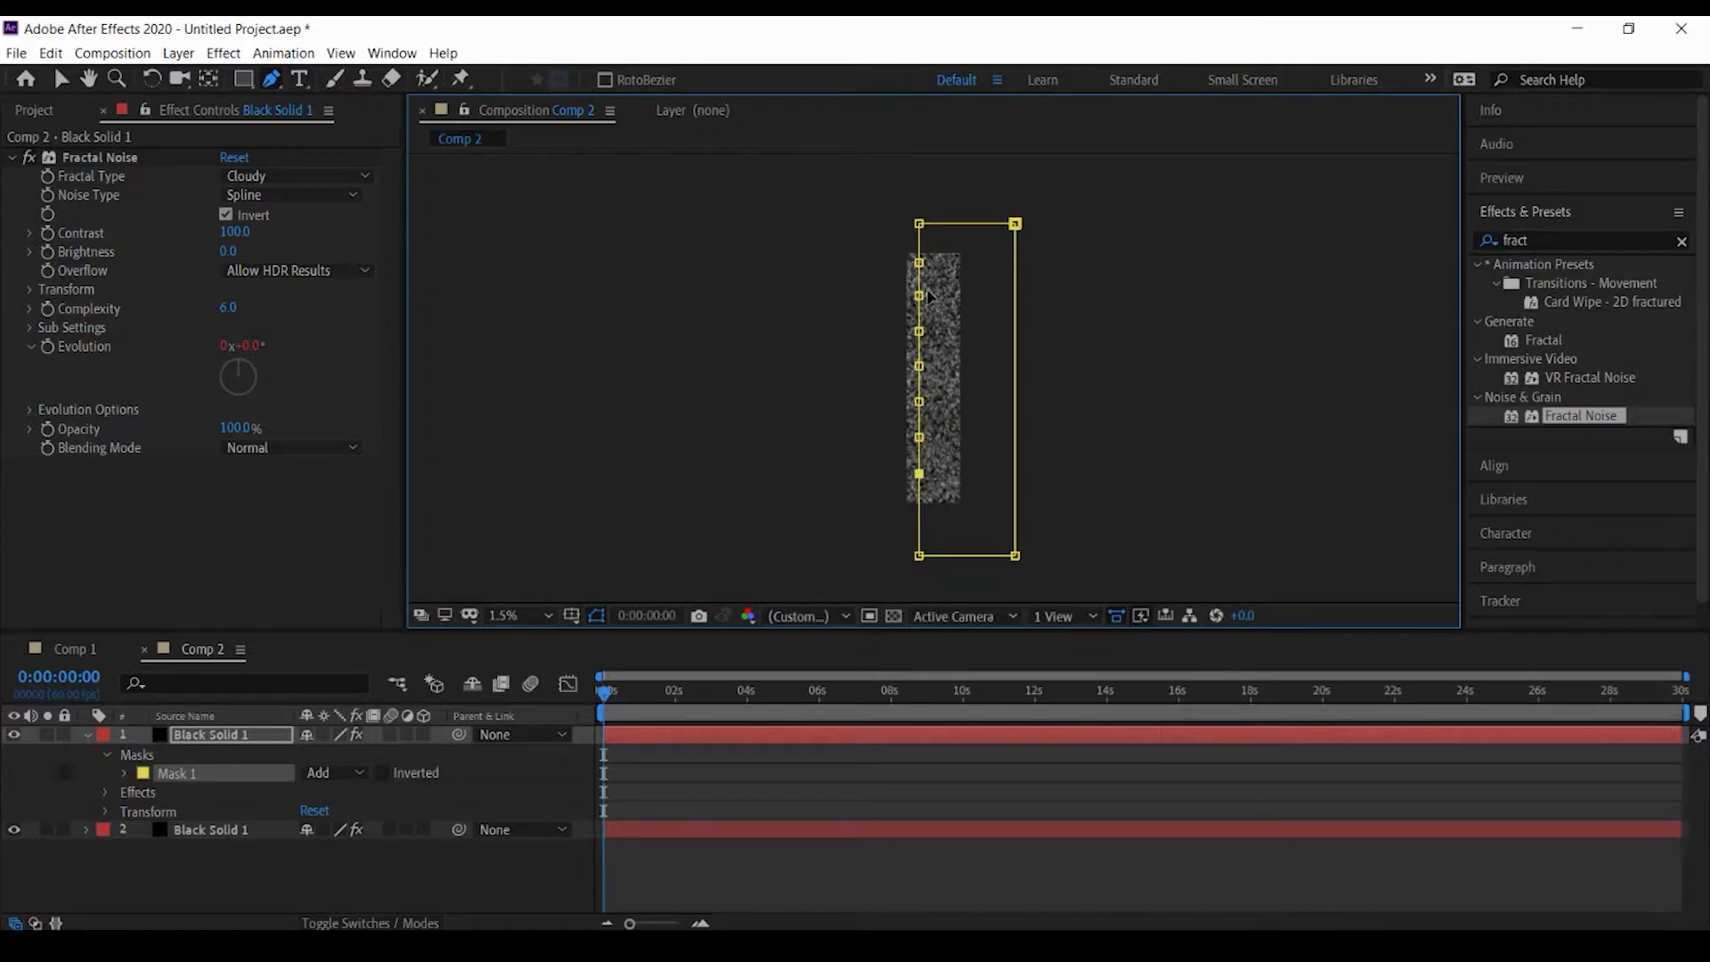
Step: Pull alternate mask points right into a zigzag and feather the mask edge
left_click_drag(919, 301, 941, 300)
left_click_drag(919, 369, 929, 402)
mouse_move(919, 437)
left_mouse_down()
mouse_move(945, 437)
mouse_move(926, 470)
left_mouse_up()
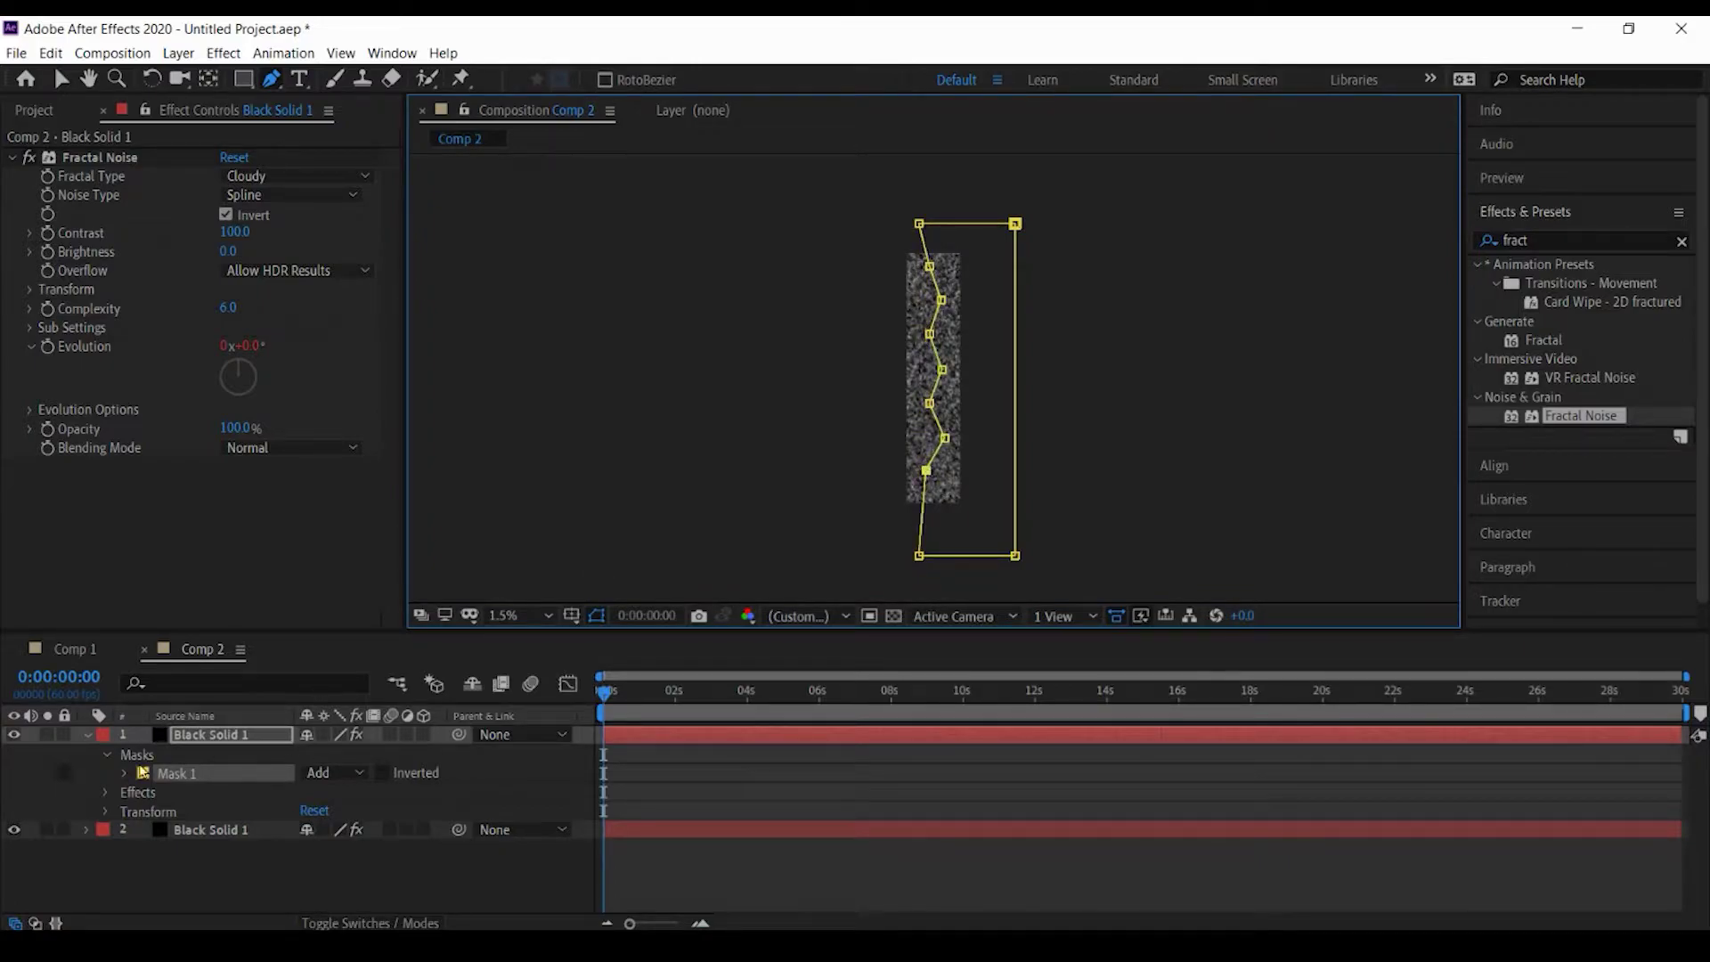
left_click(125, 773)
left_click_drag(325, 811, 397, 810)
right_click(533, 818)
key("Escape")
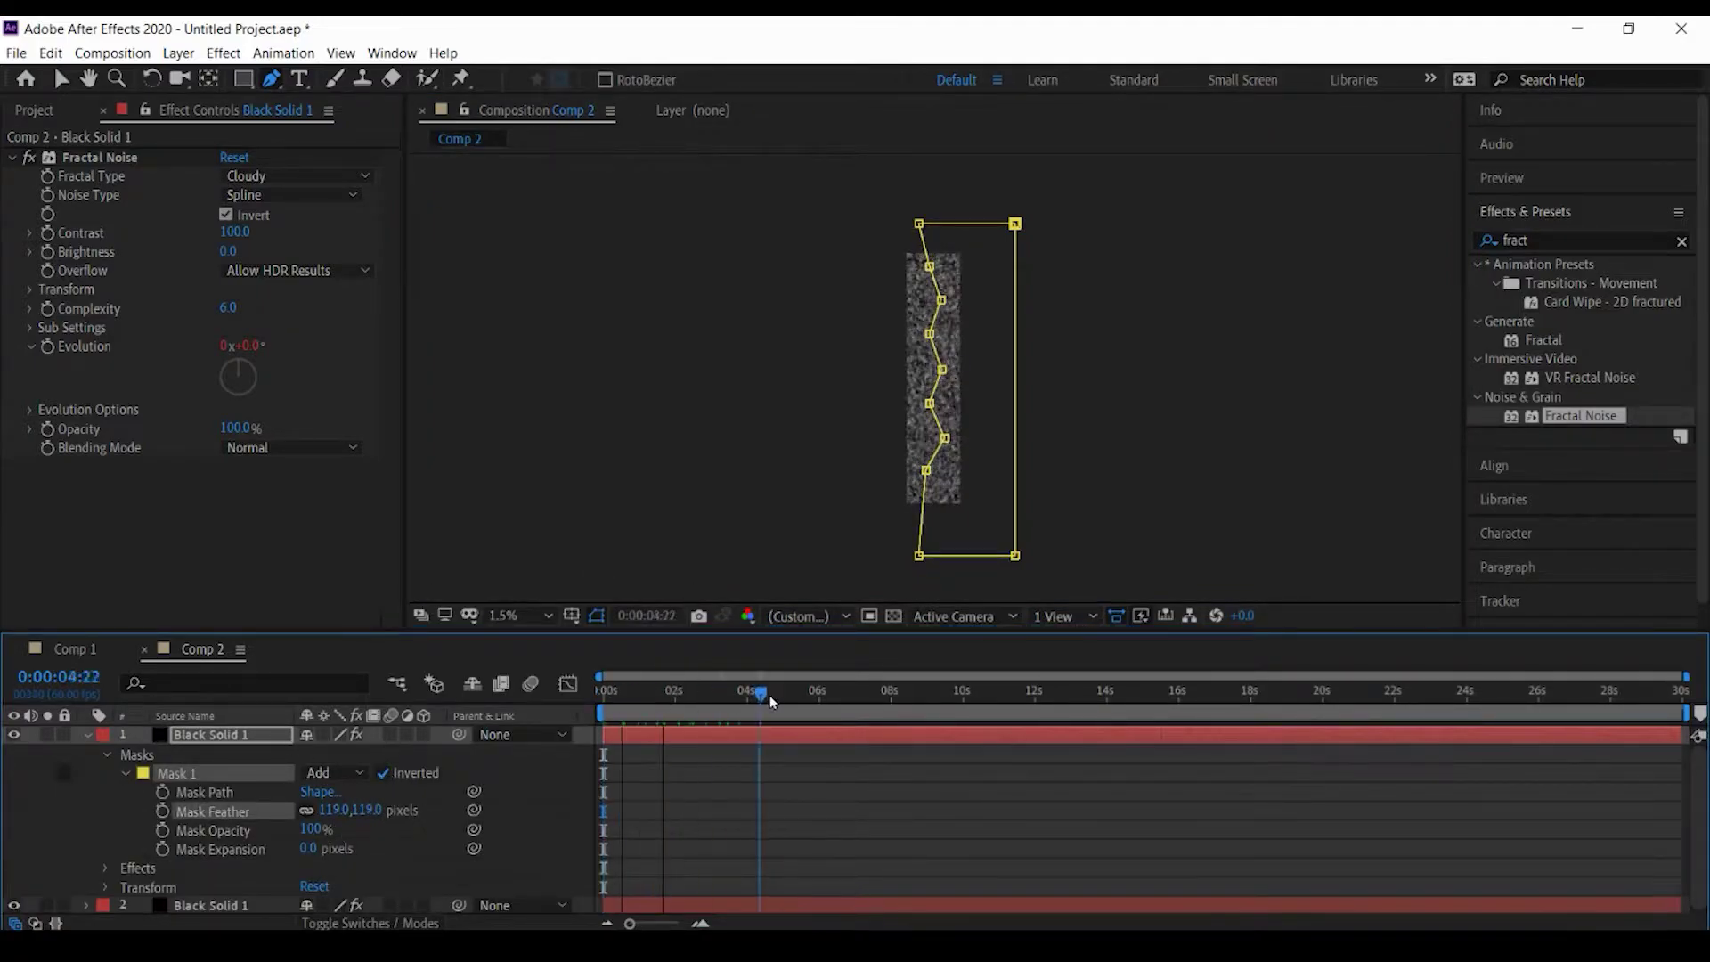
Step: Nest Comp 2 as a layer in the Comp 1 timeline
left_click(75, 649)
left_click(34, 110)
left_click_drag(63, 332, 214, 762)
left_click(1681, 242)
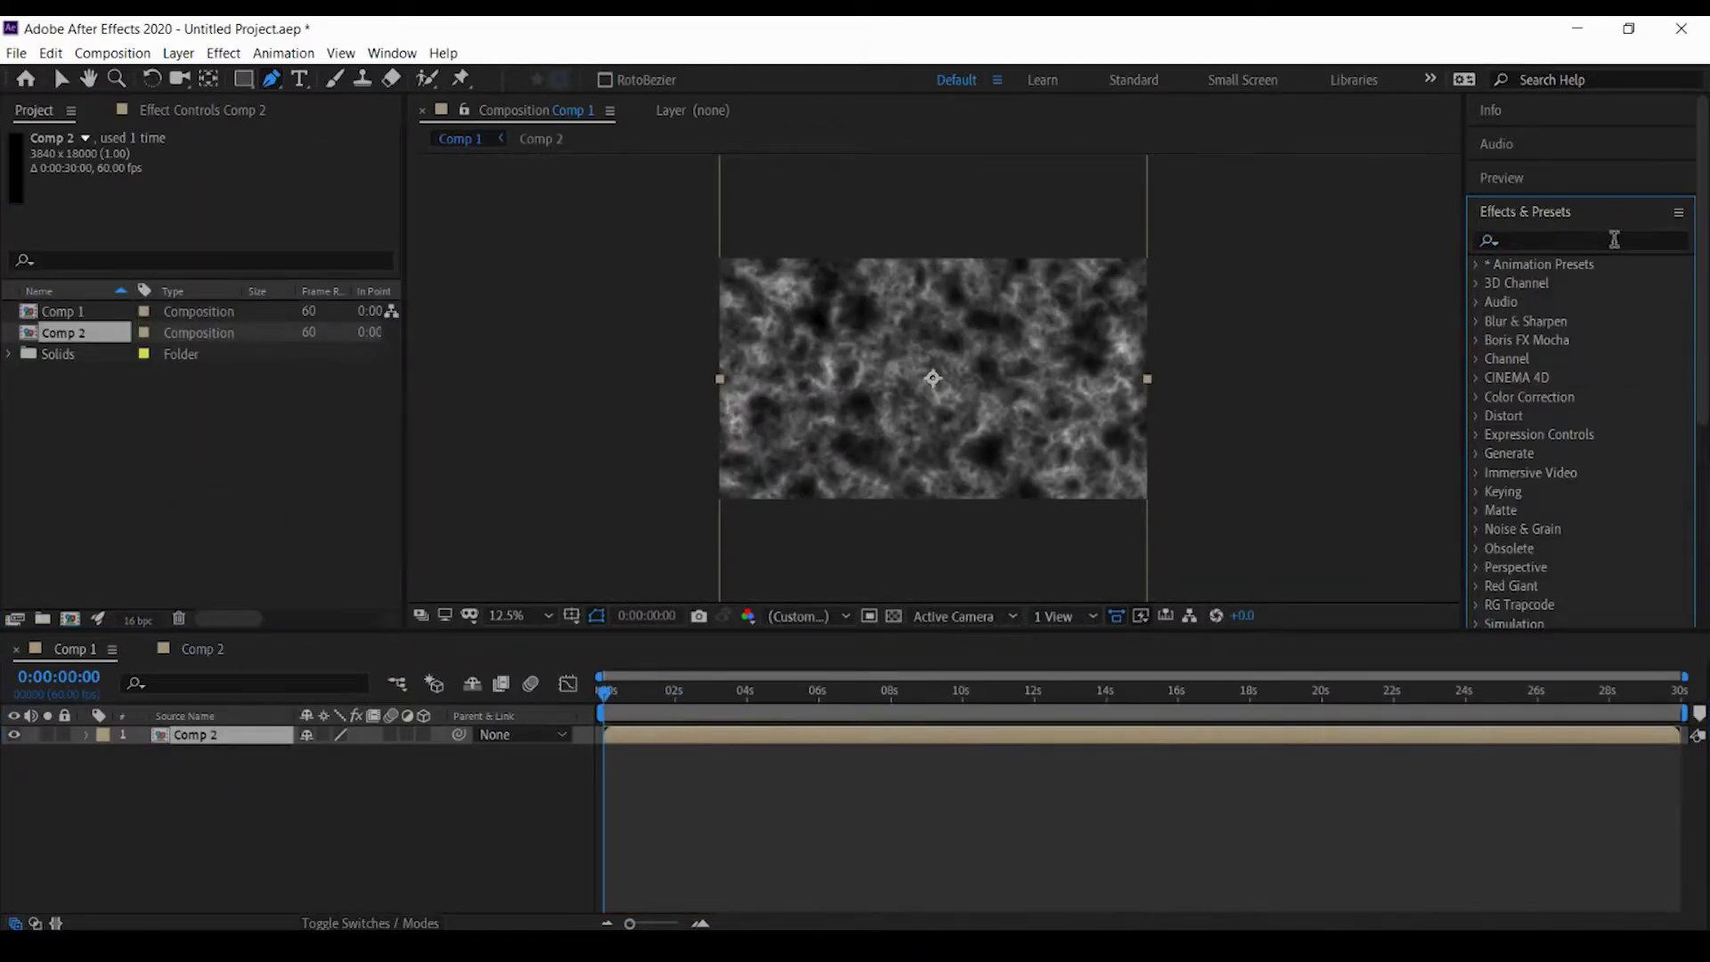
Step: Apply CC Cylinder to the nested Comp 2 layer with Rotation X set to -90°
left_click(1614, 238)
type("cc cyll")
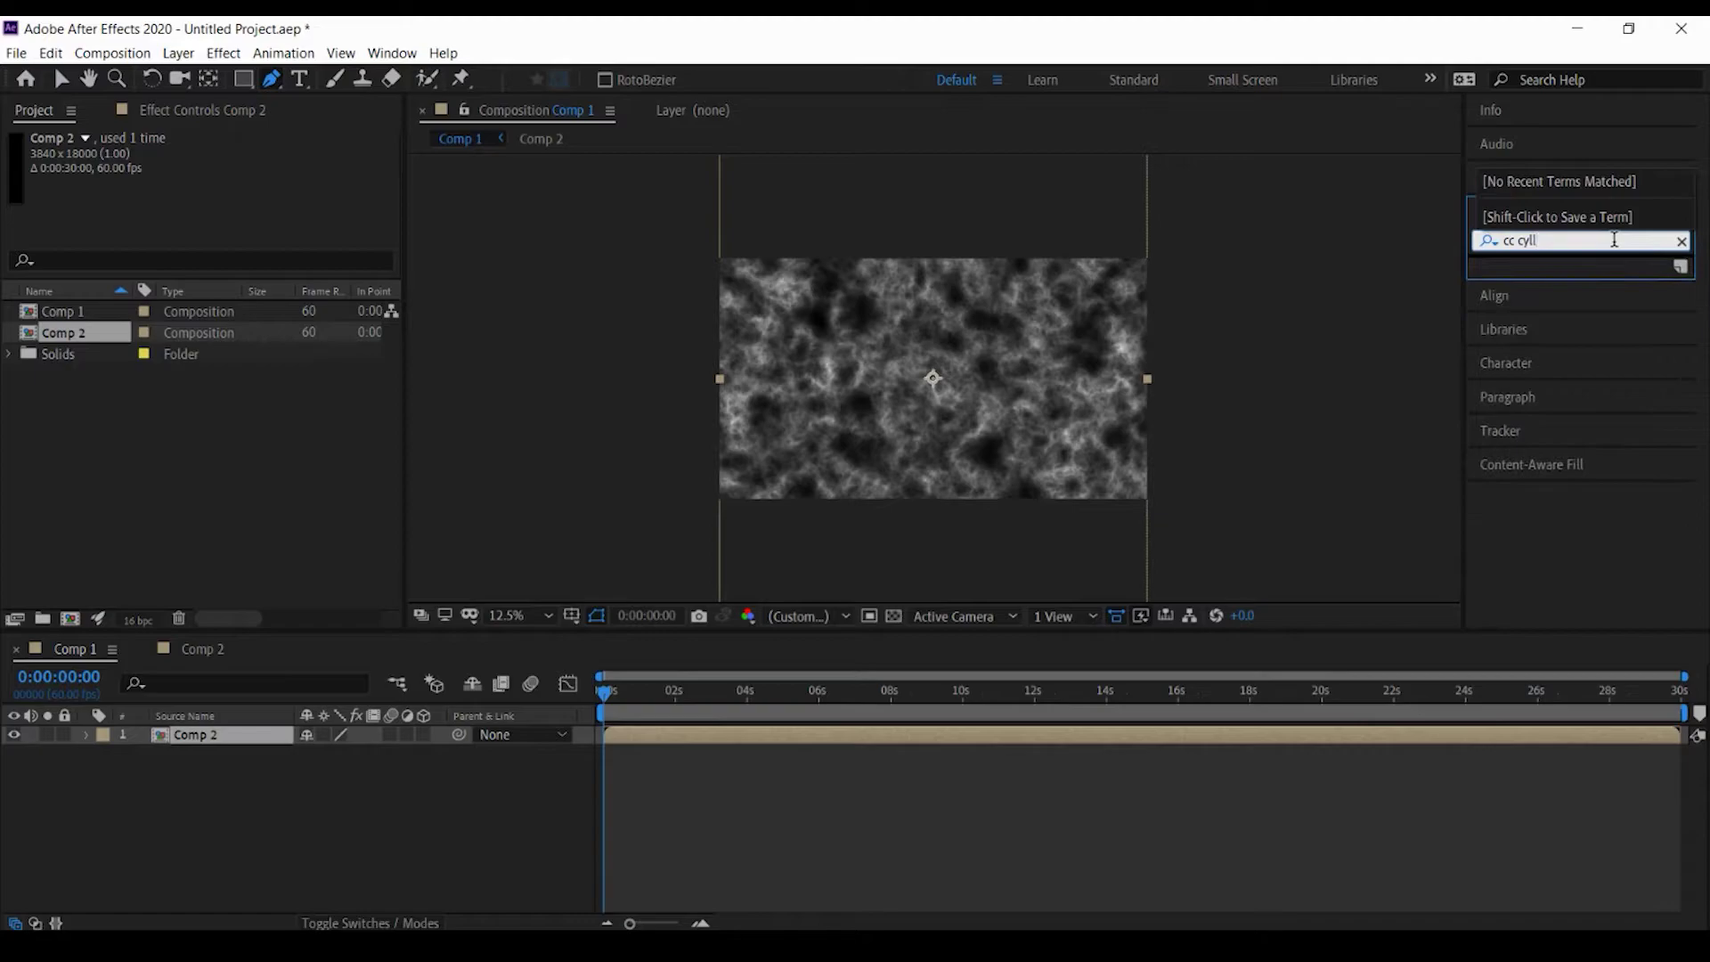
key("BackSpace")
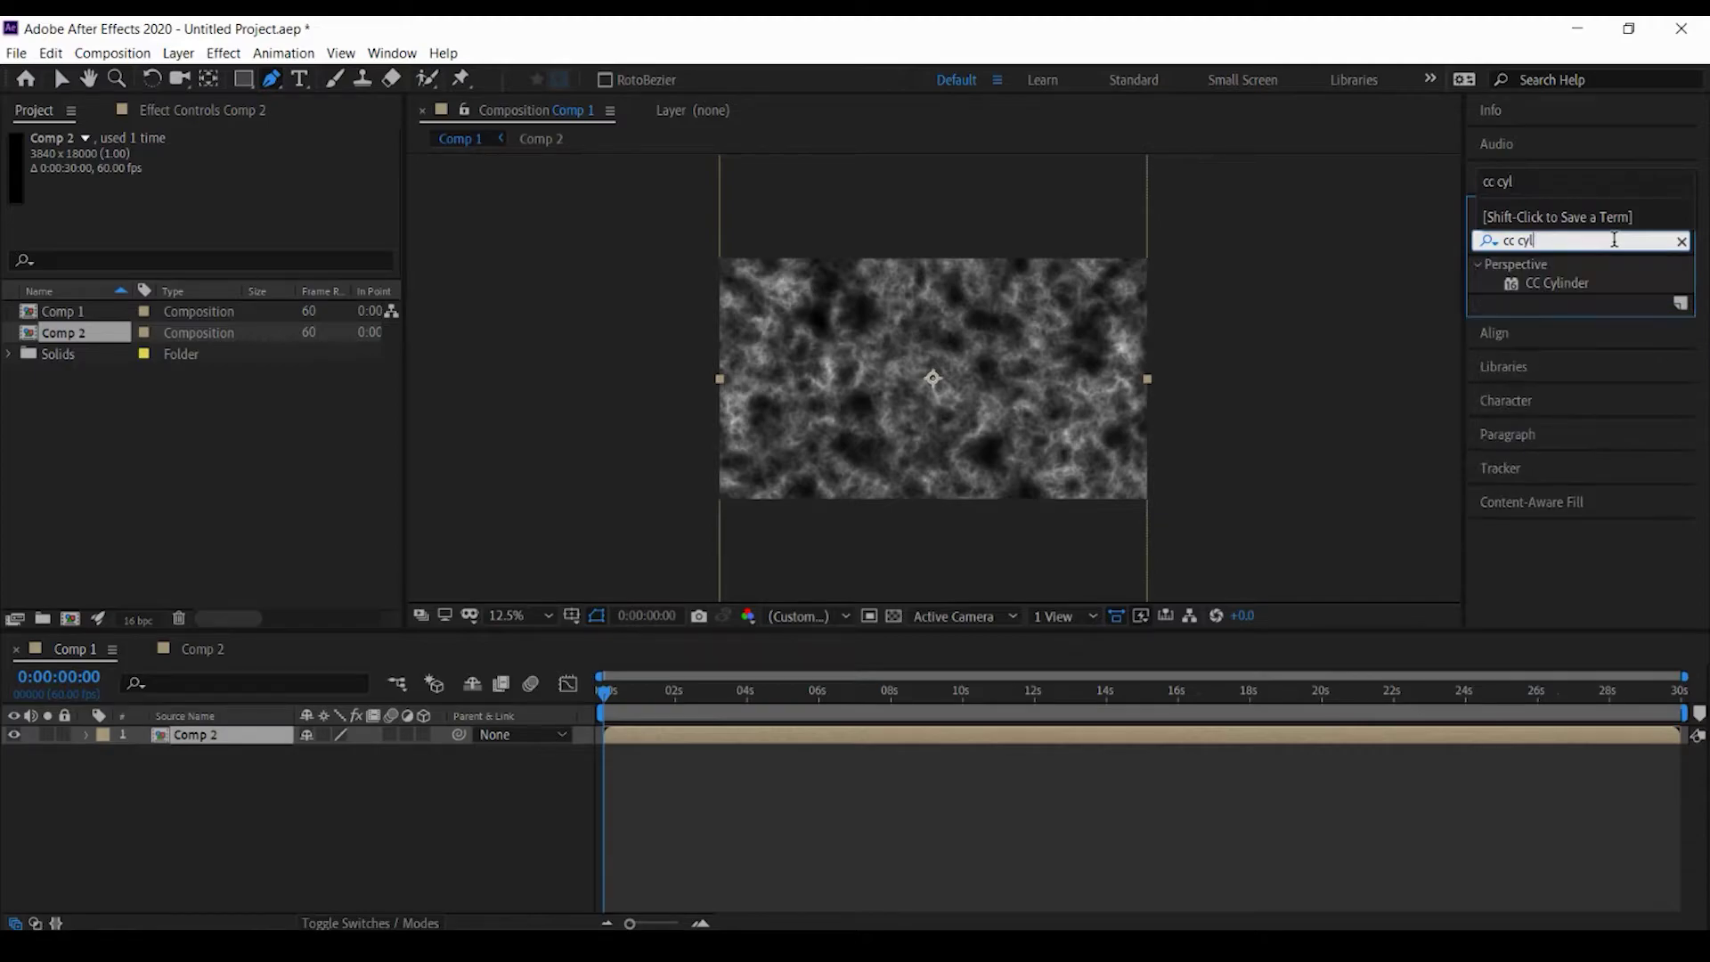
type("ind")
left_click_drag(1574, 291, 975, 392)
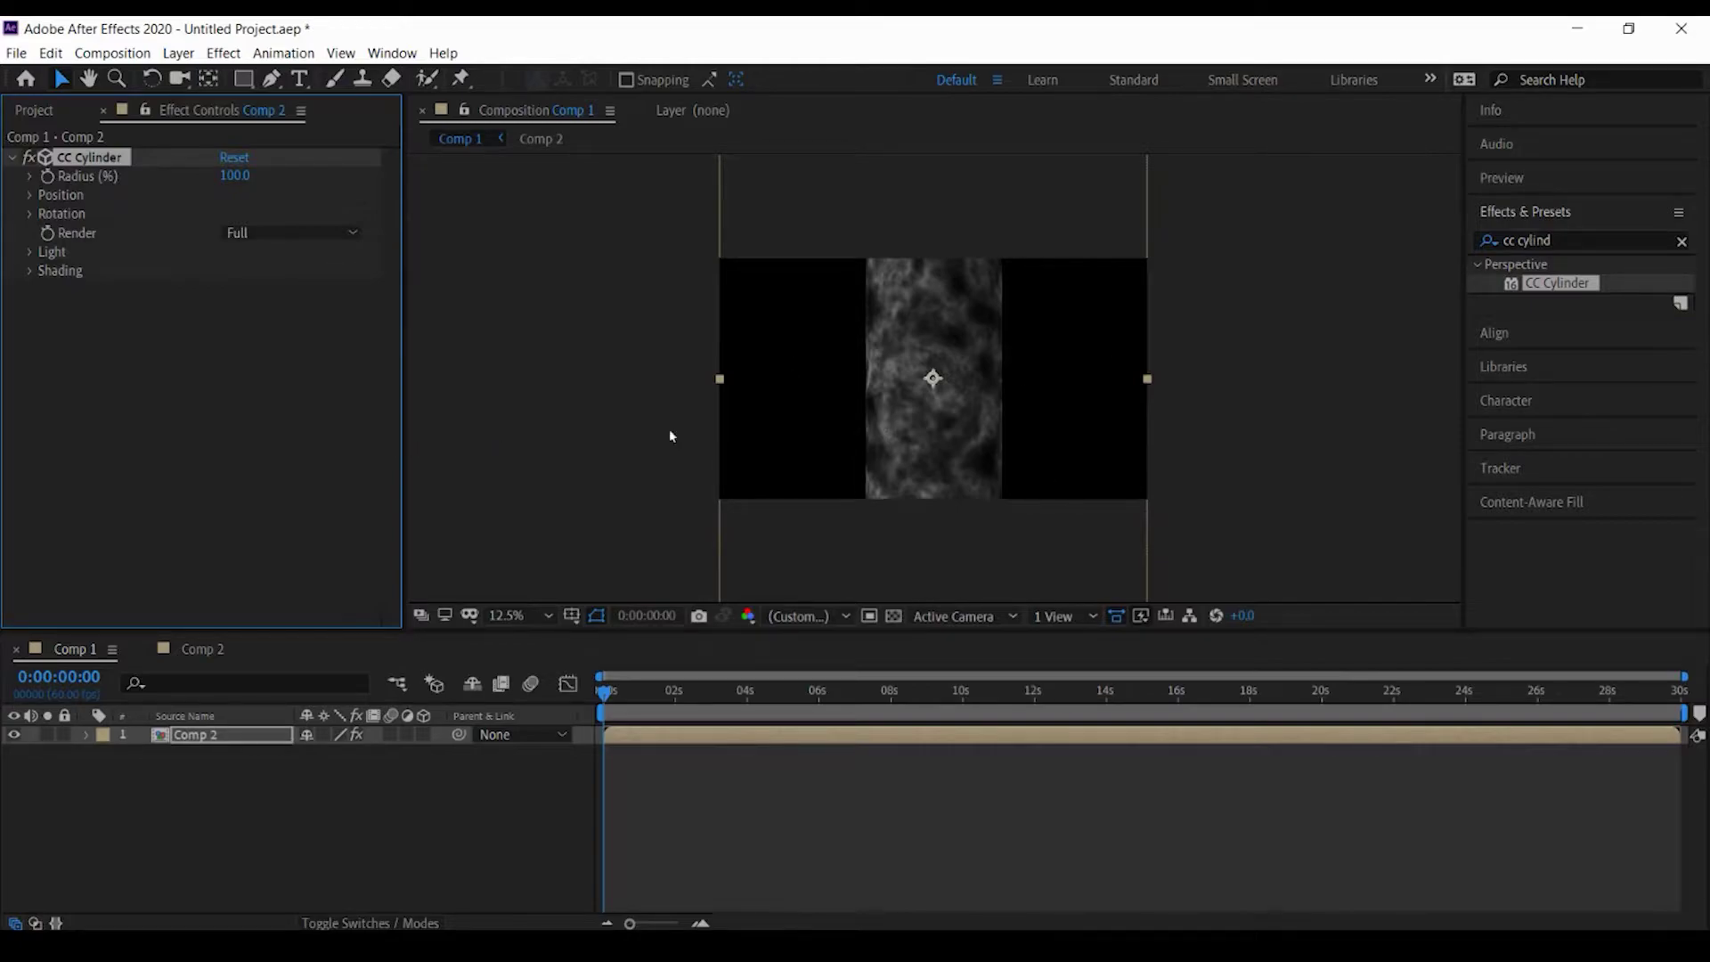
left_click(30, 214)
left_click(255, 230)
type("-")
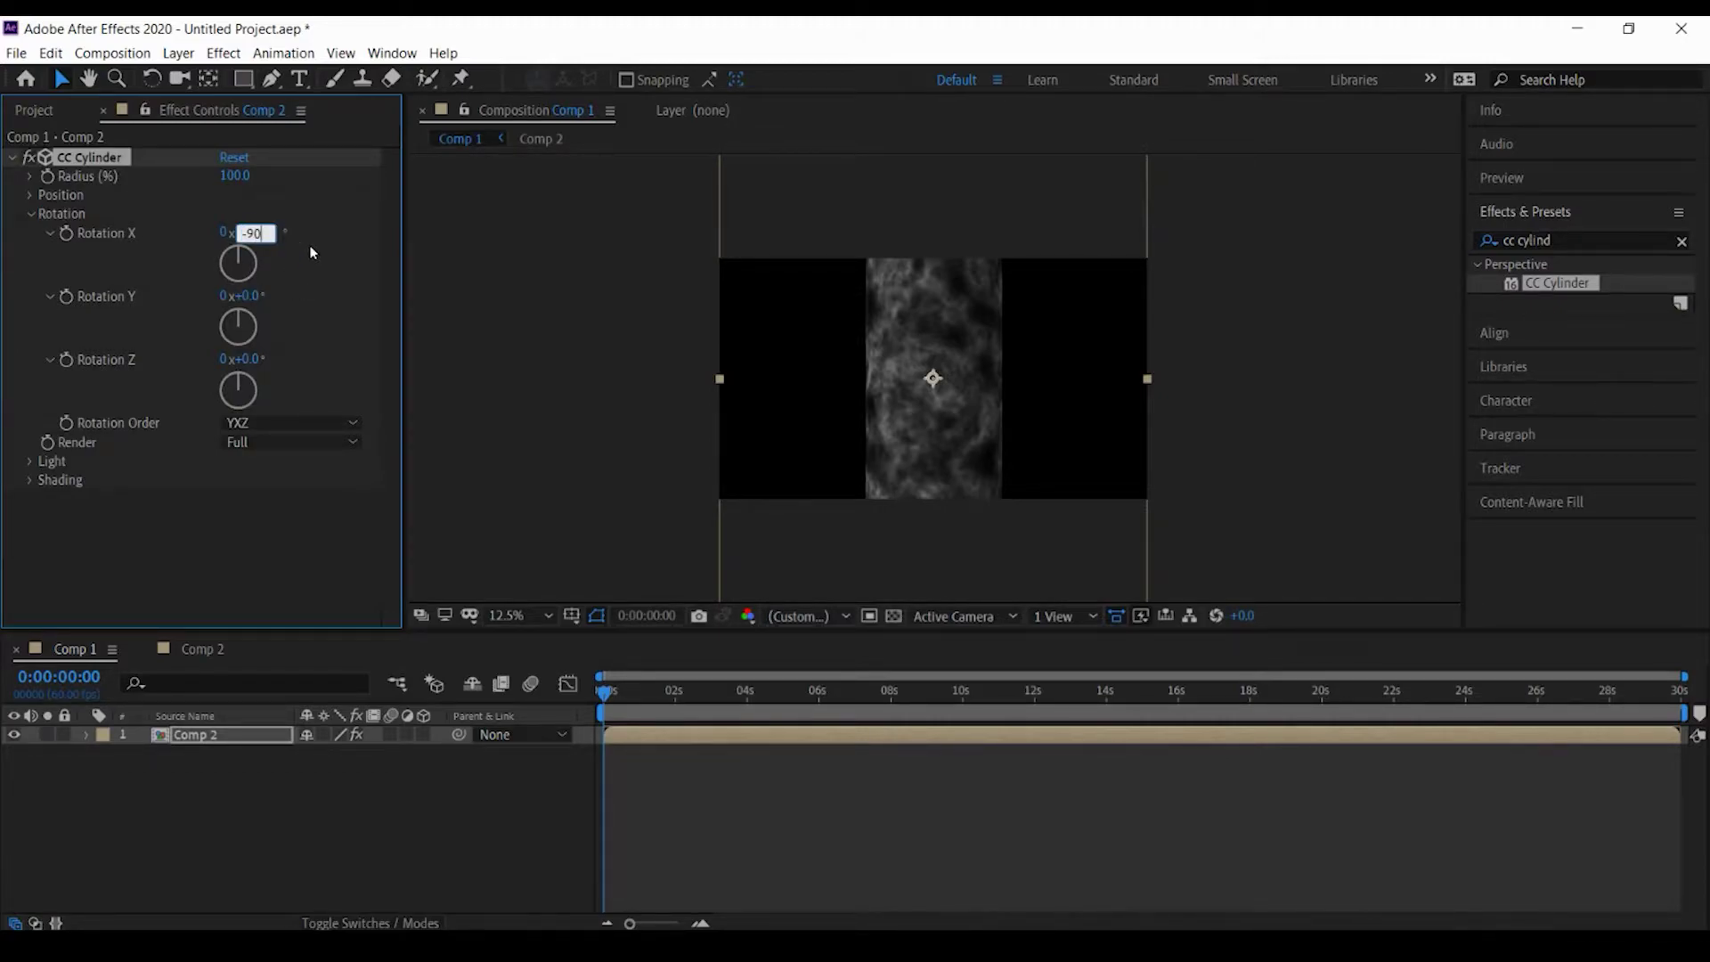
type("90")
key("Return")
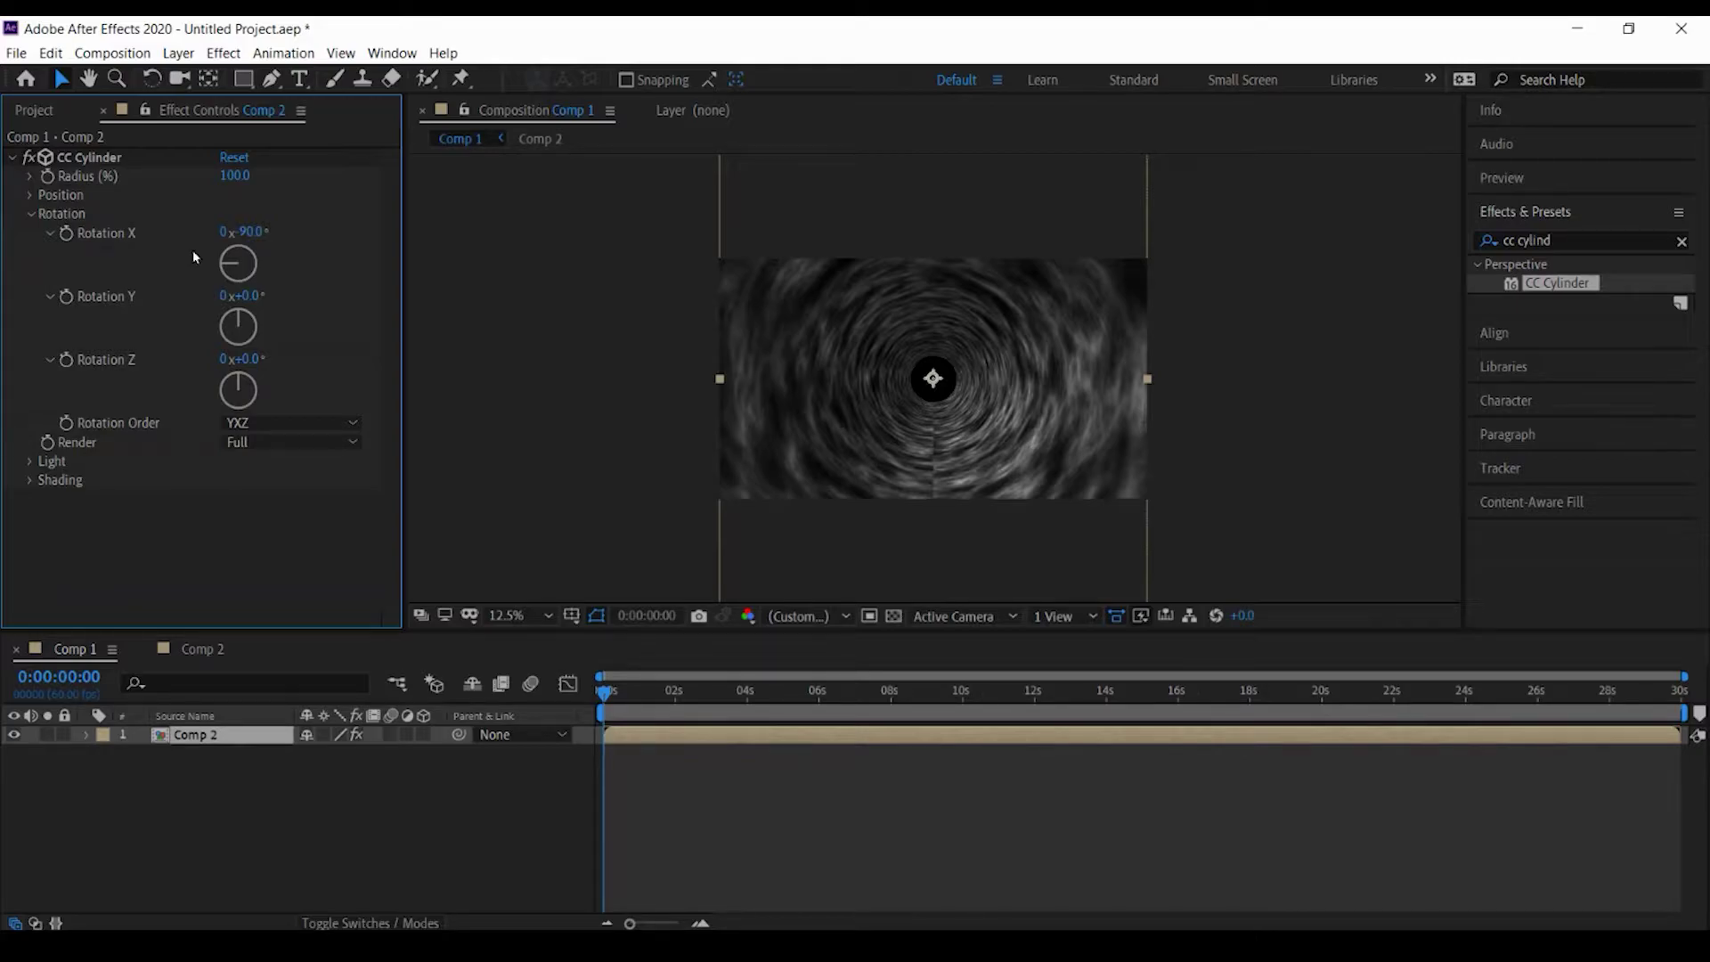
Step: Set a Rotation Z keyframe on the last frame
key("End")
left_click(66, 359)
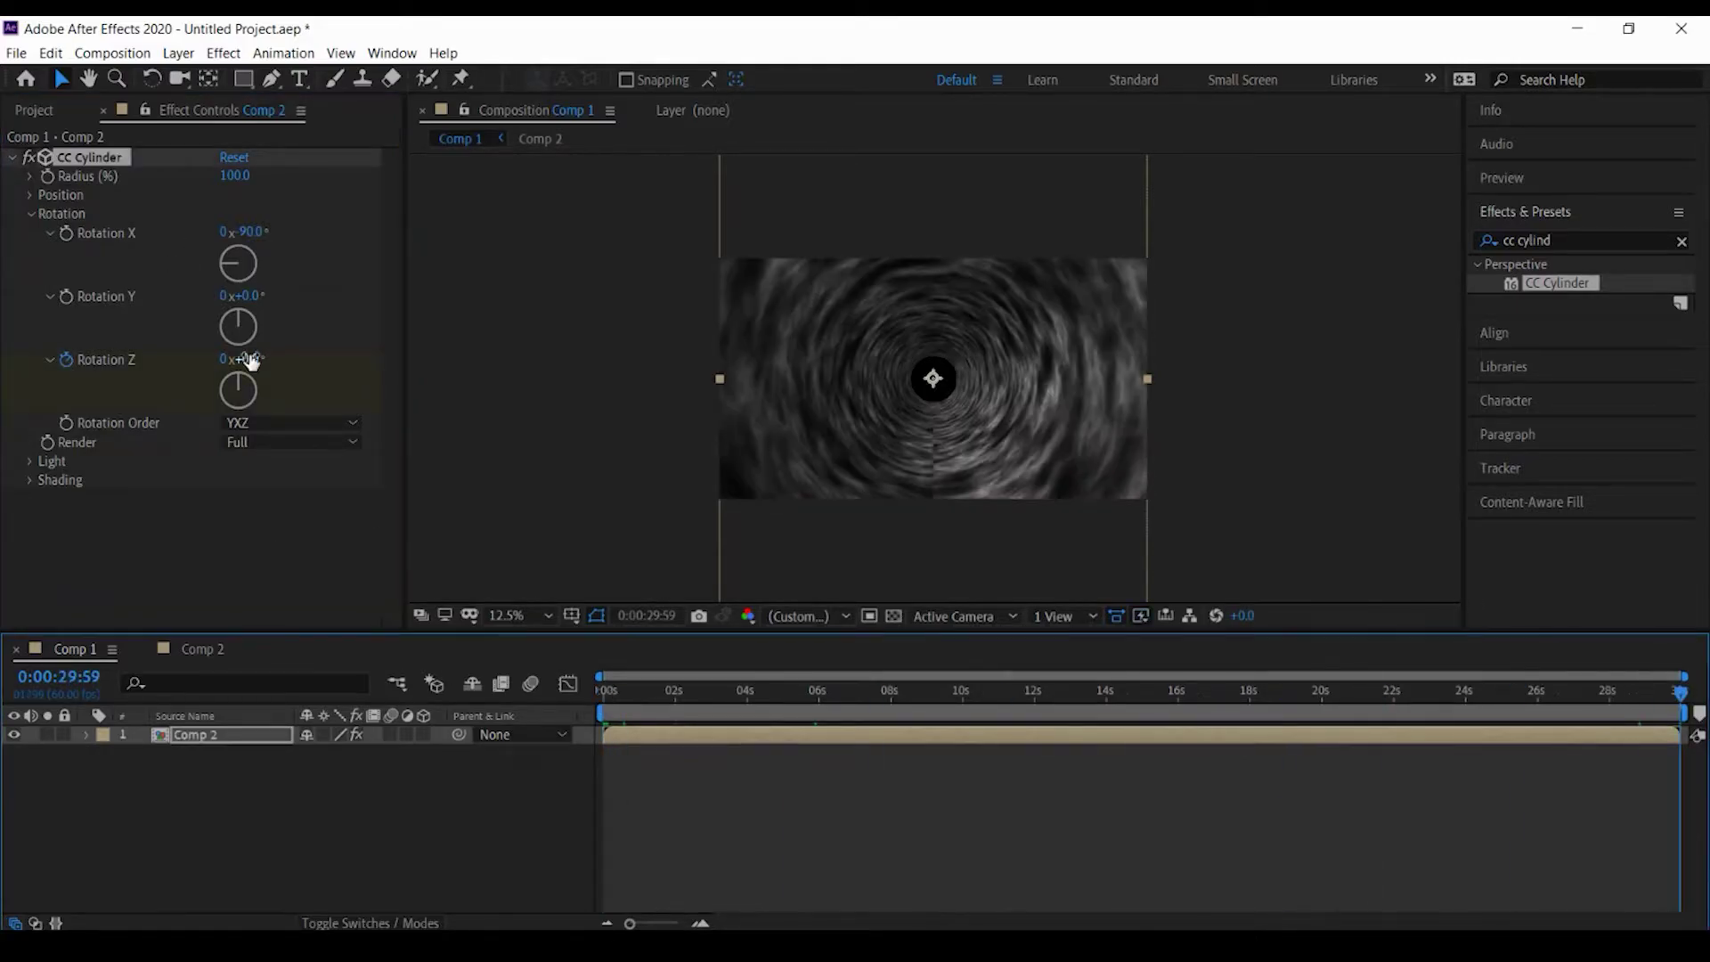
right_click(260, 545)
Step: Add Camera 1 using a lens preset from Camera Settings
mouse_move(287, 554)
left_click(573, 642)
left_click(373, 276)
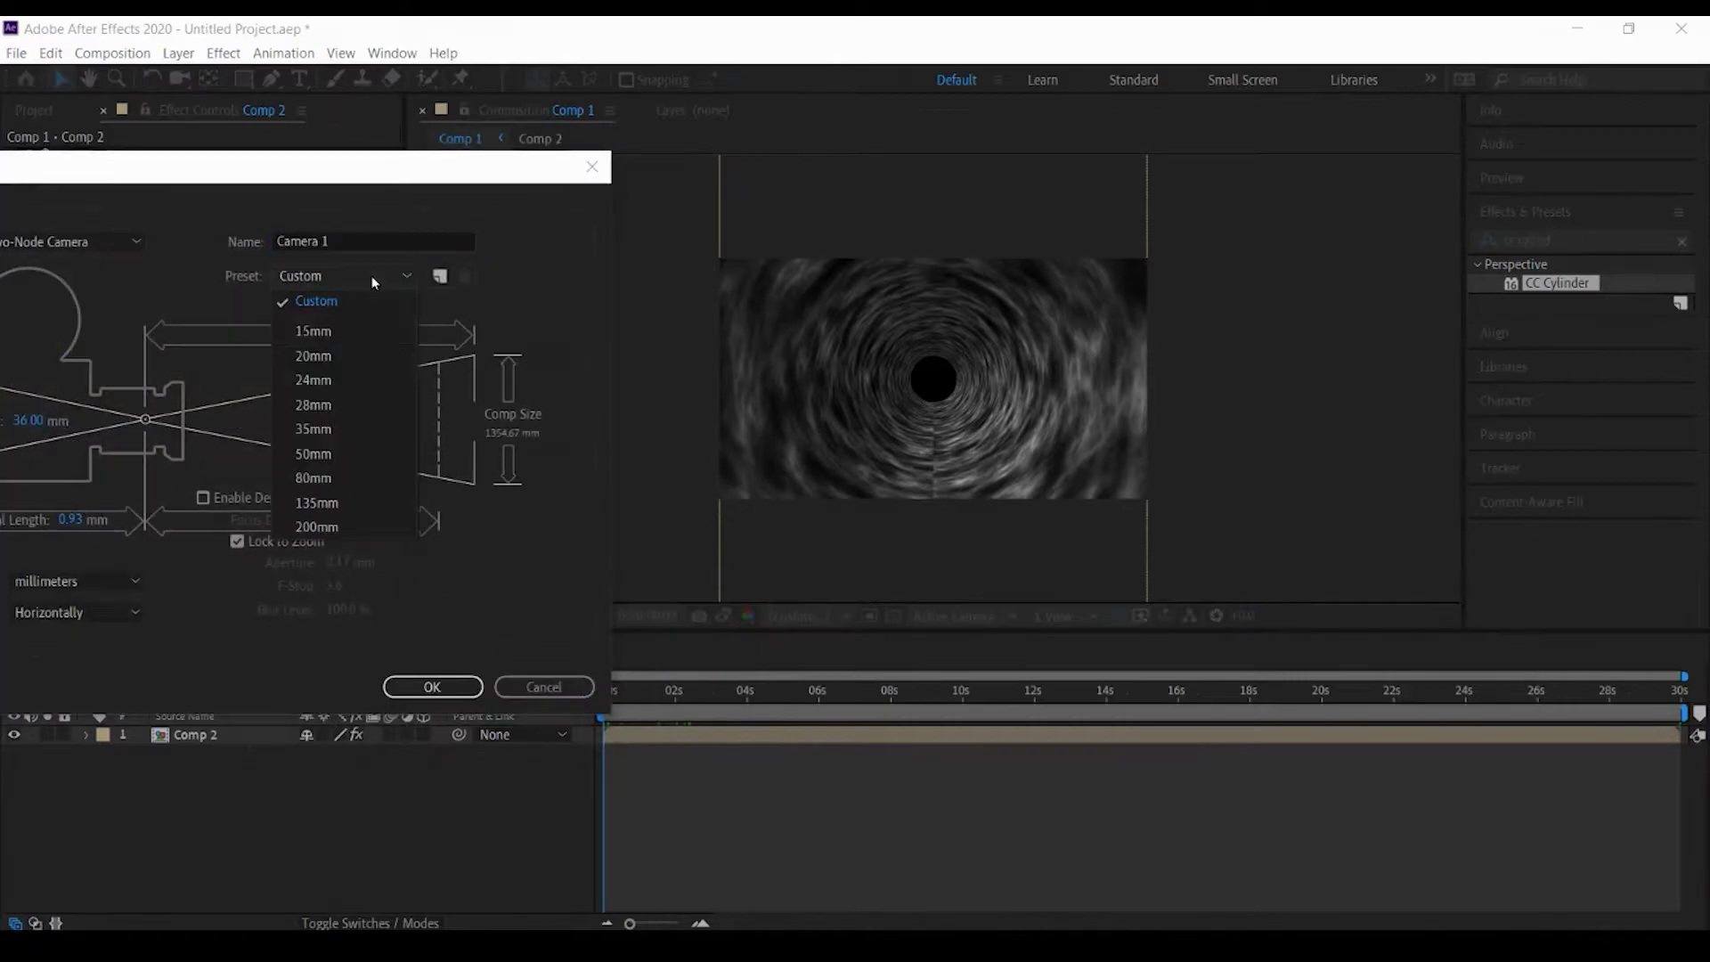
left_click(317, 301)
left_click(432, 687)
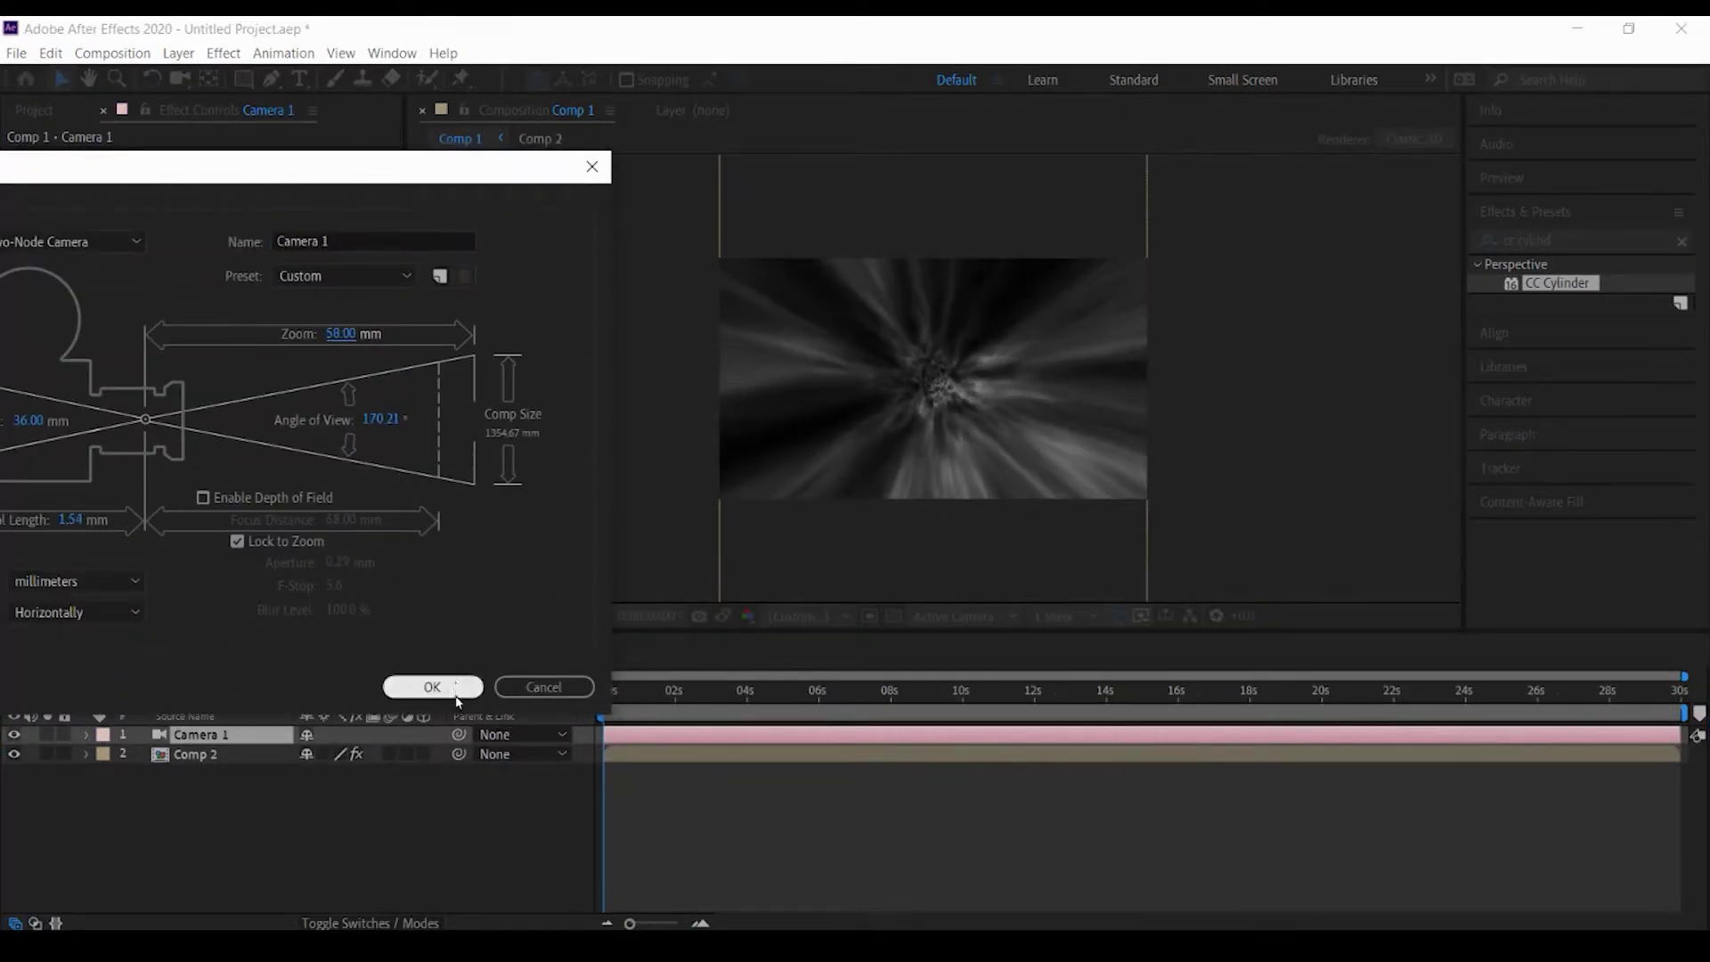
left_click(433, 687)
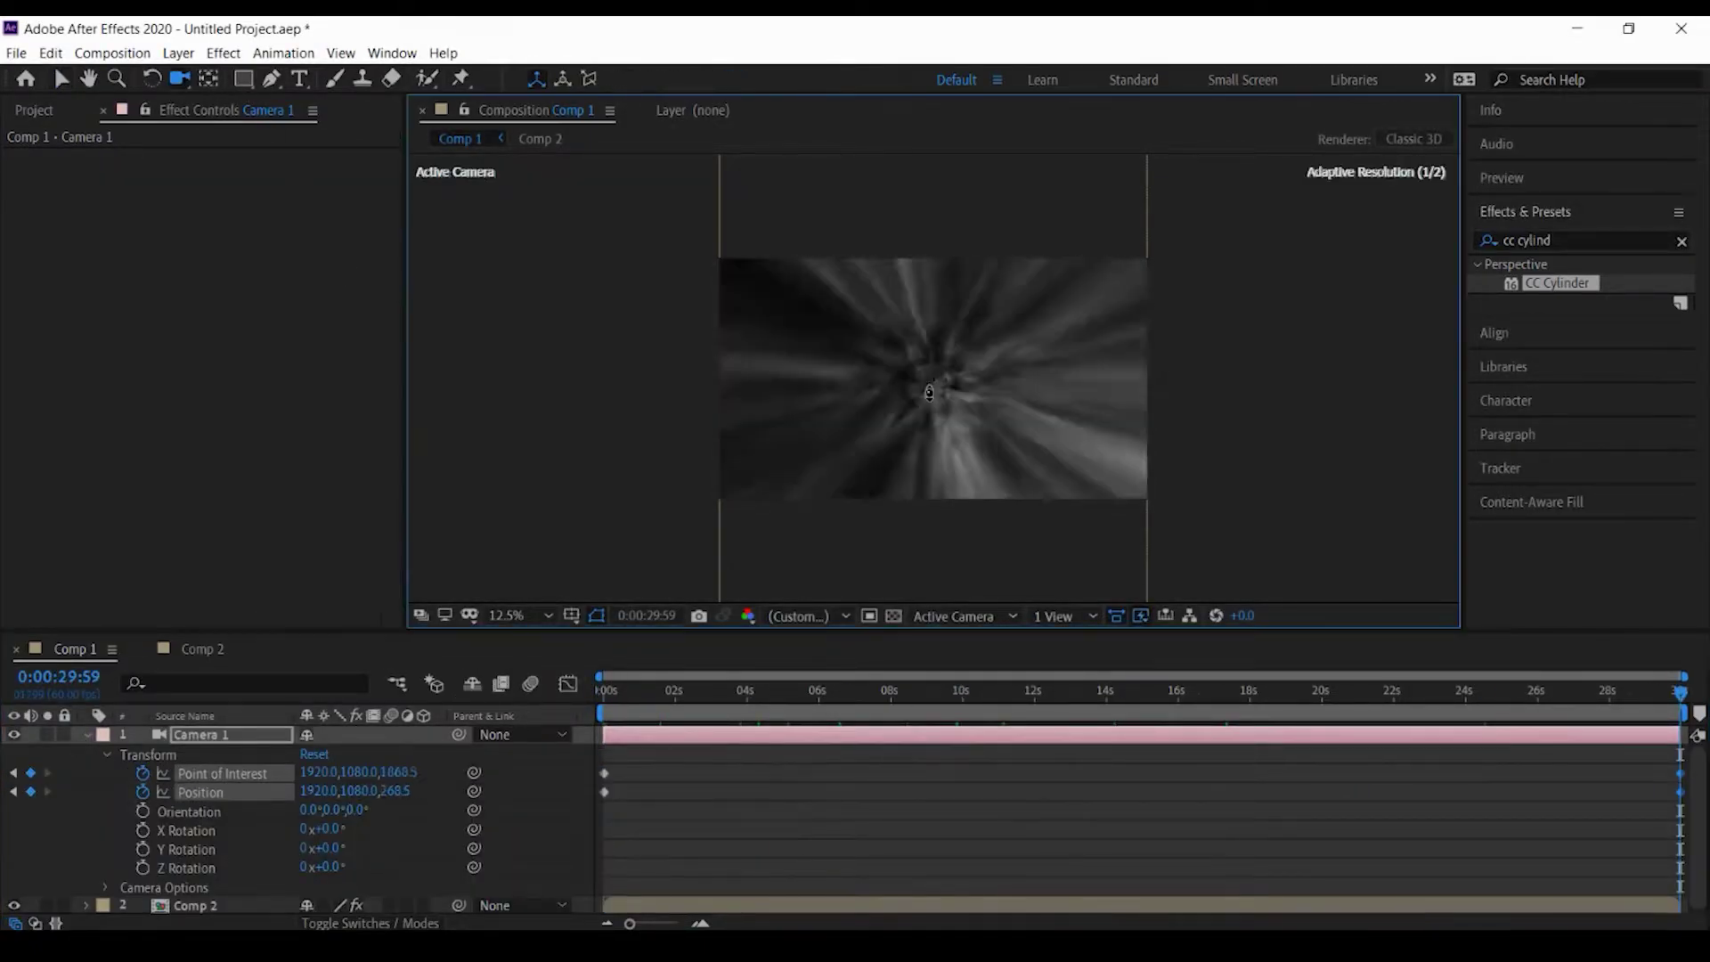
Step: Dolly the camera forward into the tunnel and scrub the timeline to check the fly-through
left_click_drag(929, 392, 940, 370)
left_click_drag(1025, 682, 1304, 719)
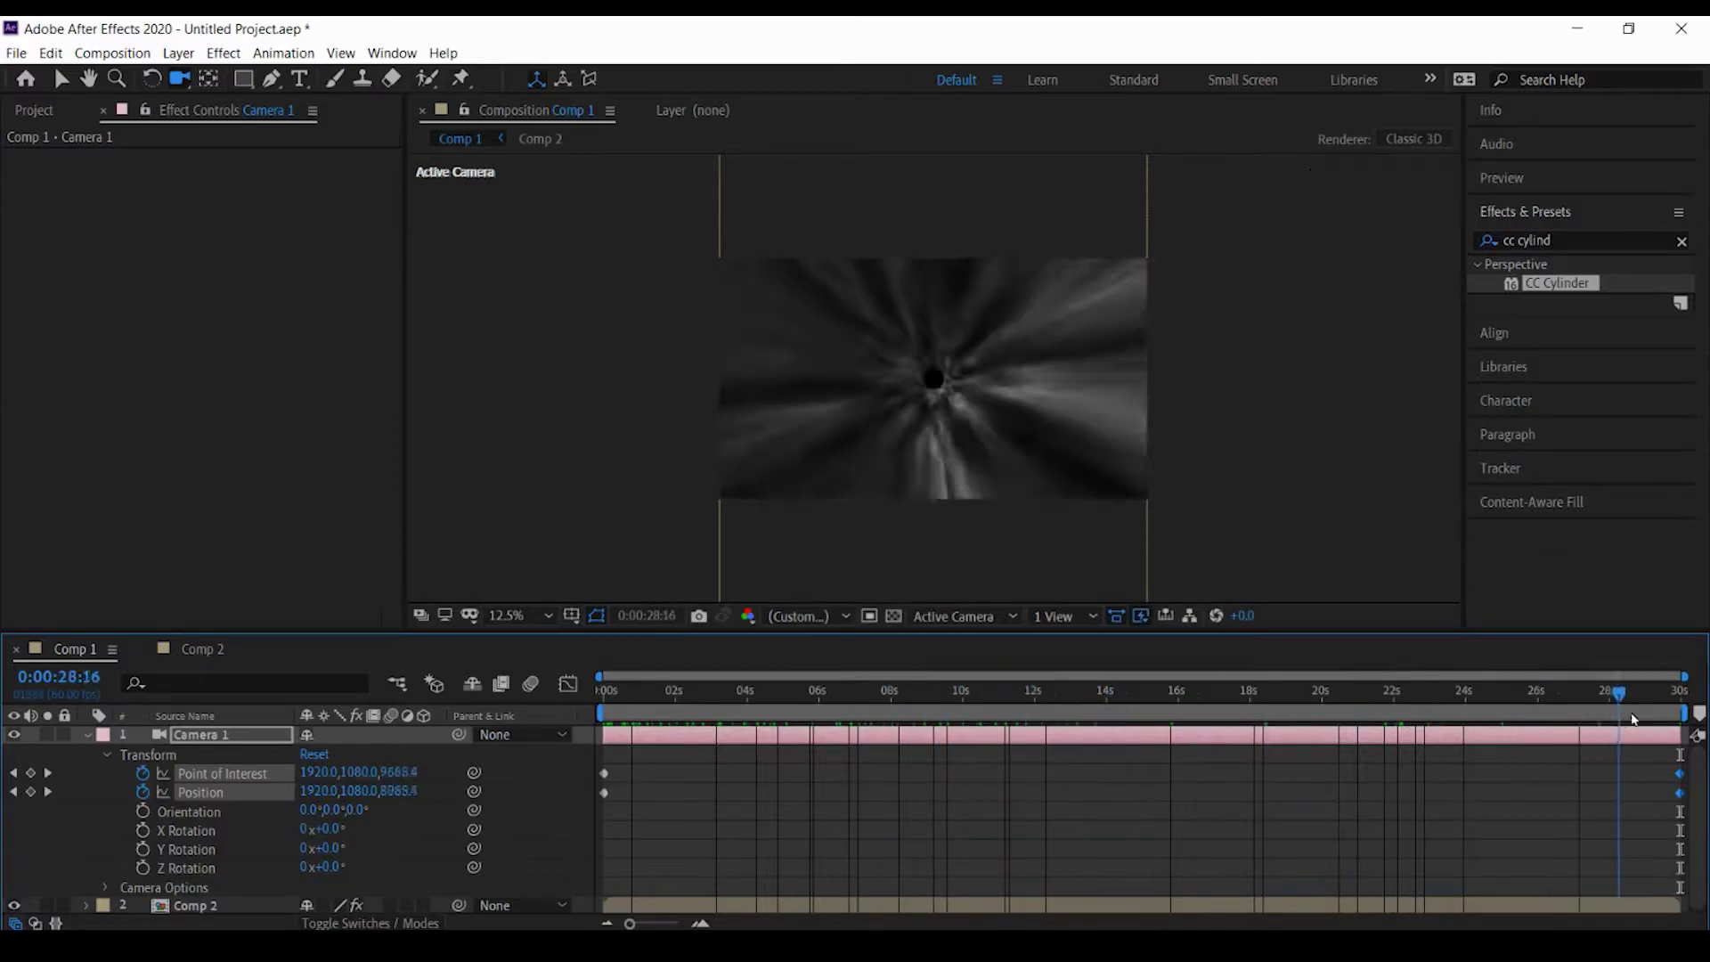
left_click_drag(1635, 718, 233, 713)
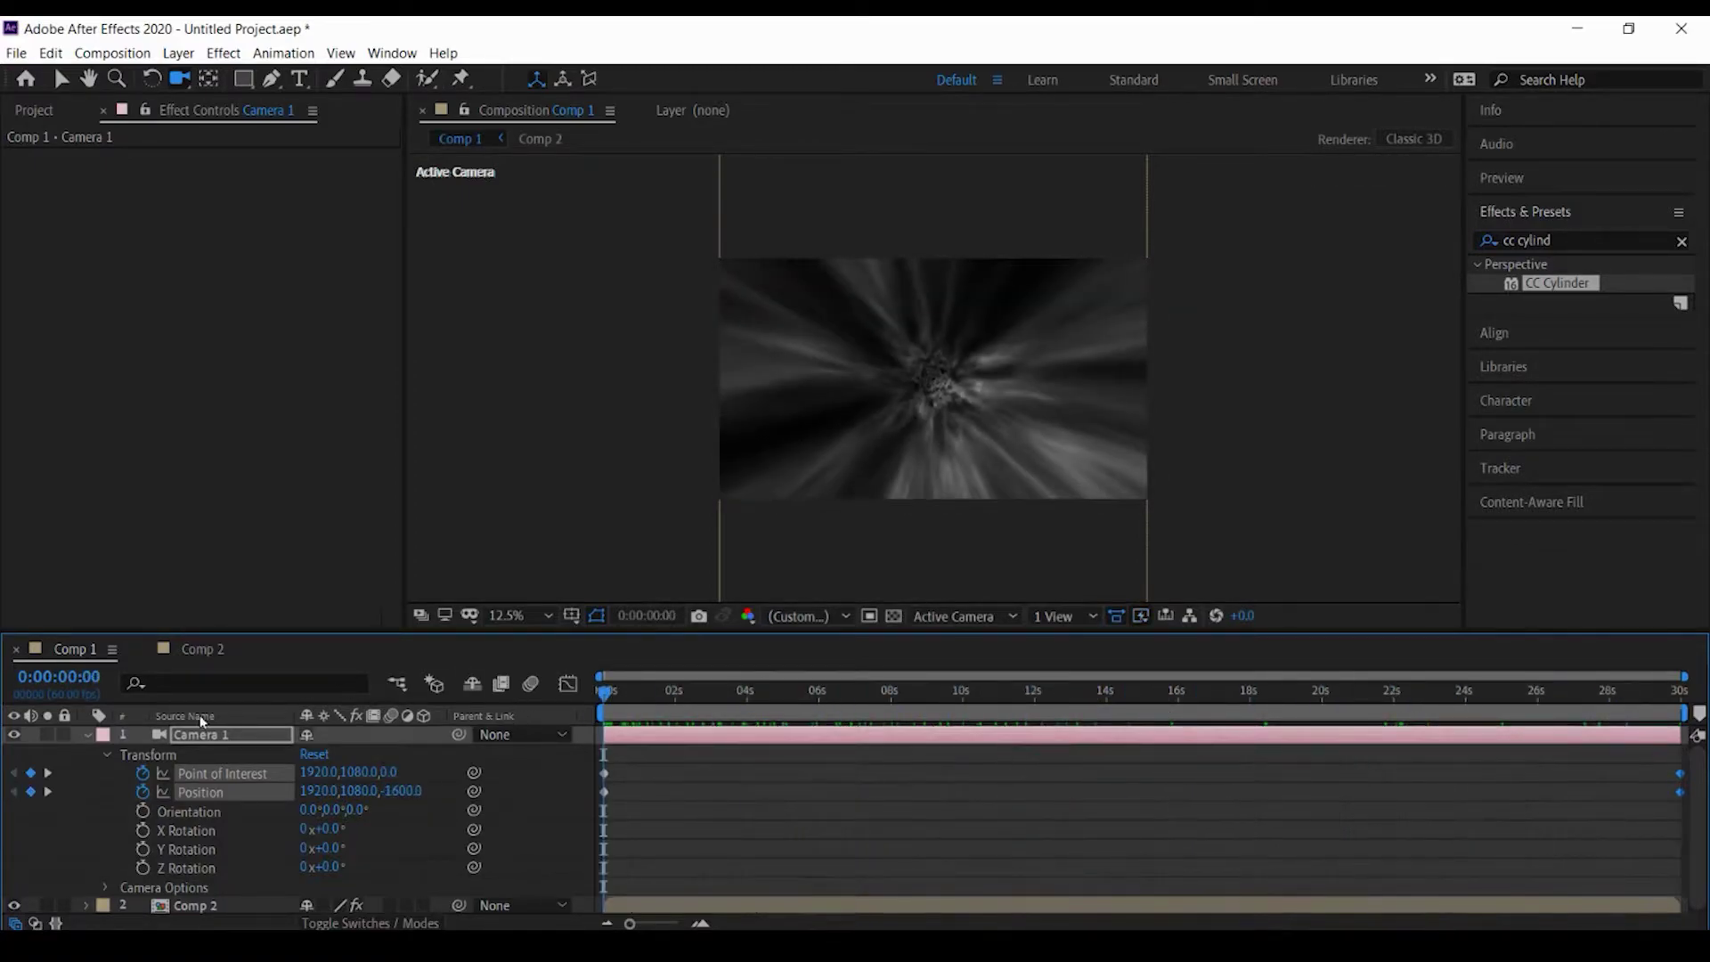
left_click(86, 735)
Step: Duplicate the Comp 2 layer and rename the copy 'time vortex colour'
left_click(217, 757)
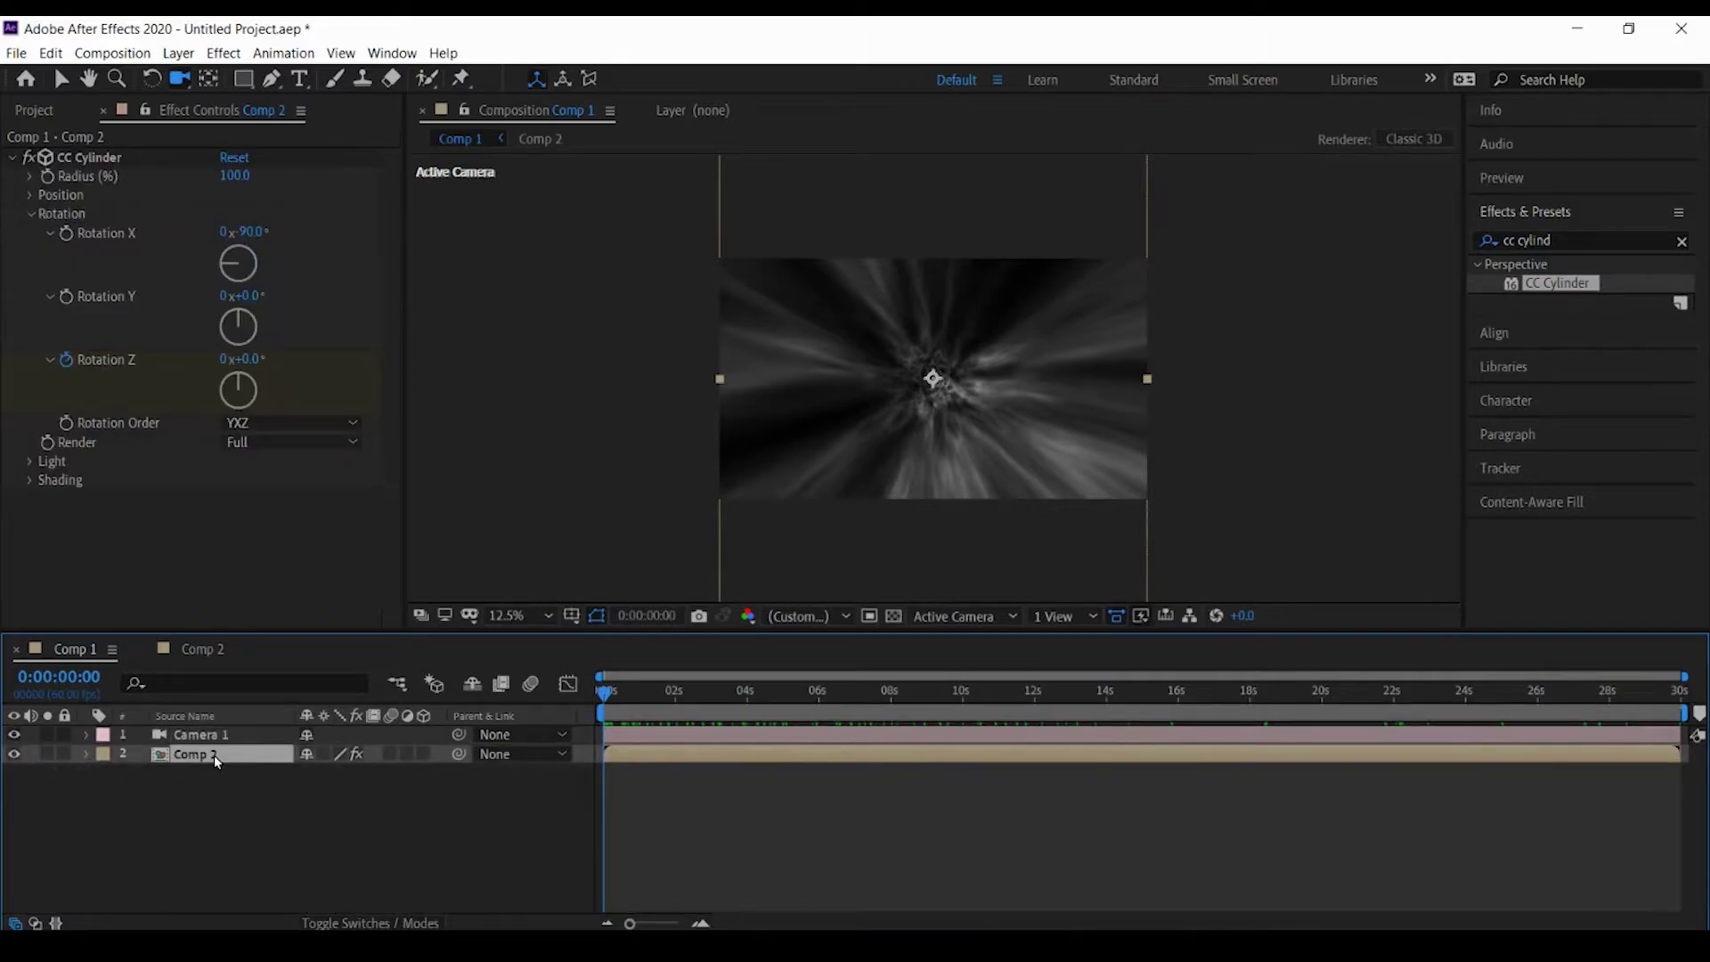
key("ctrl+d")
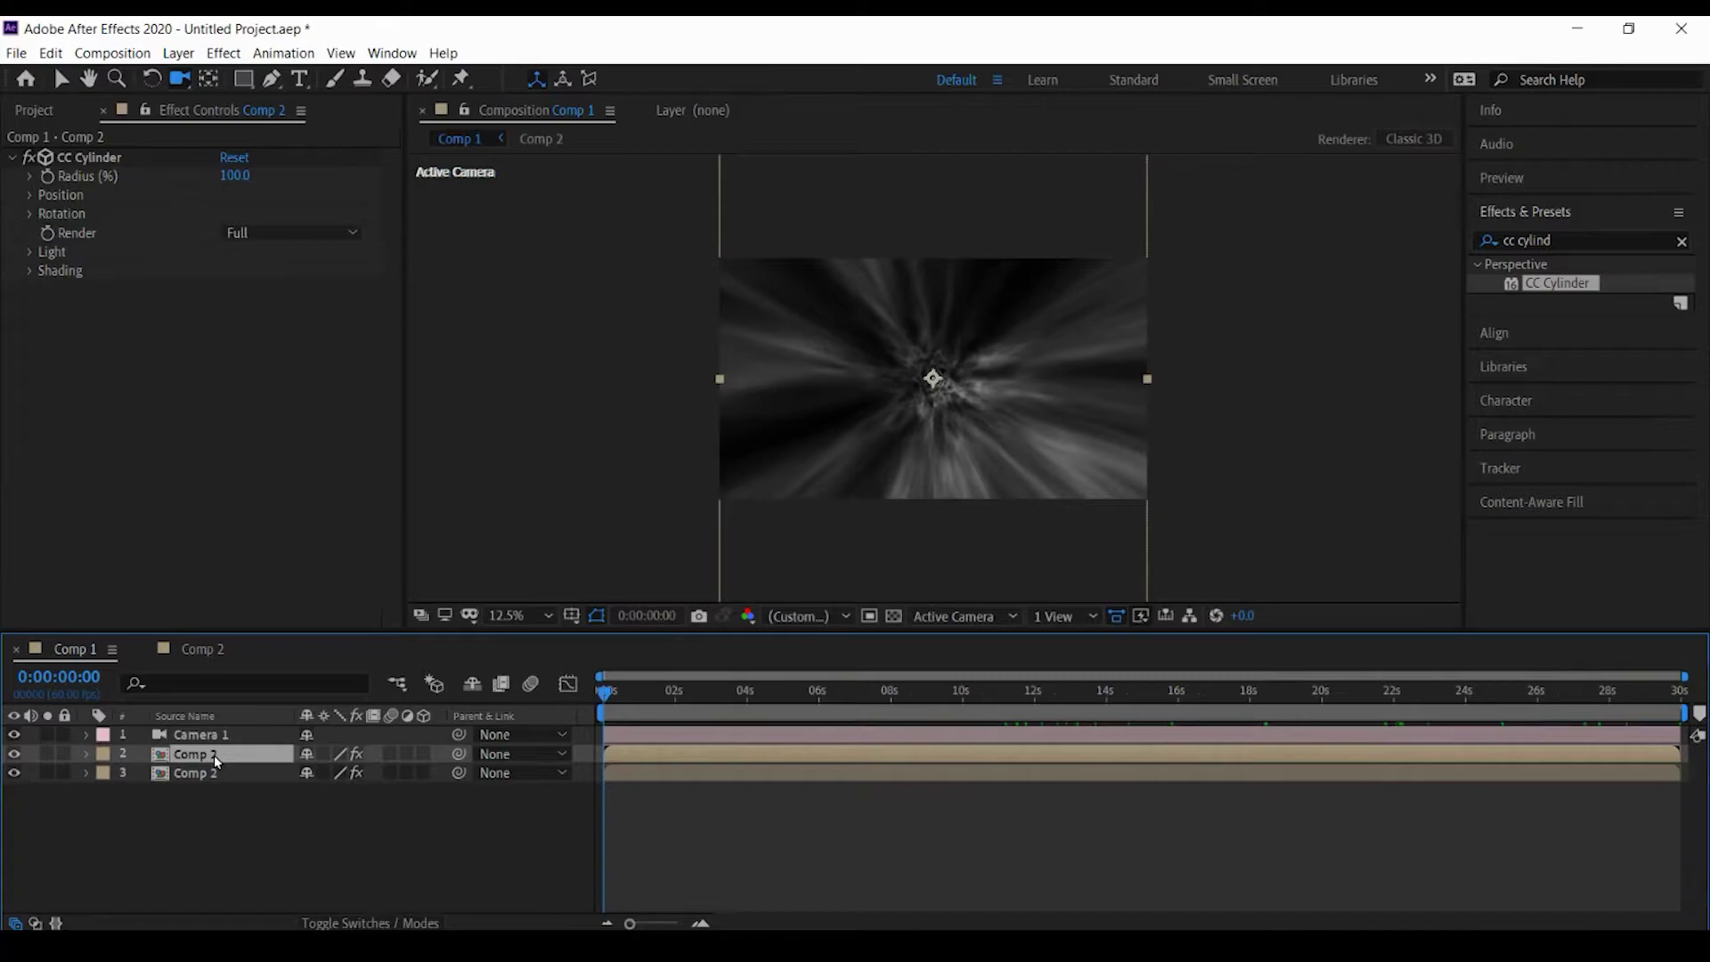
right_click(214, 756)
left_click(232, 743)
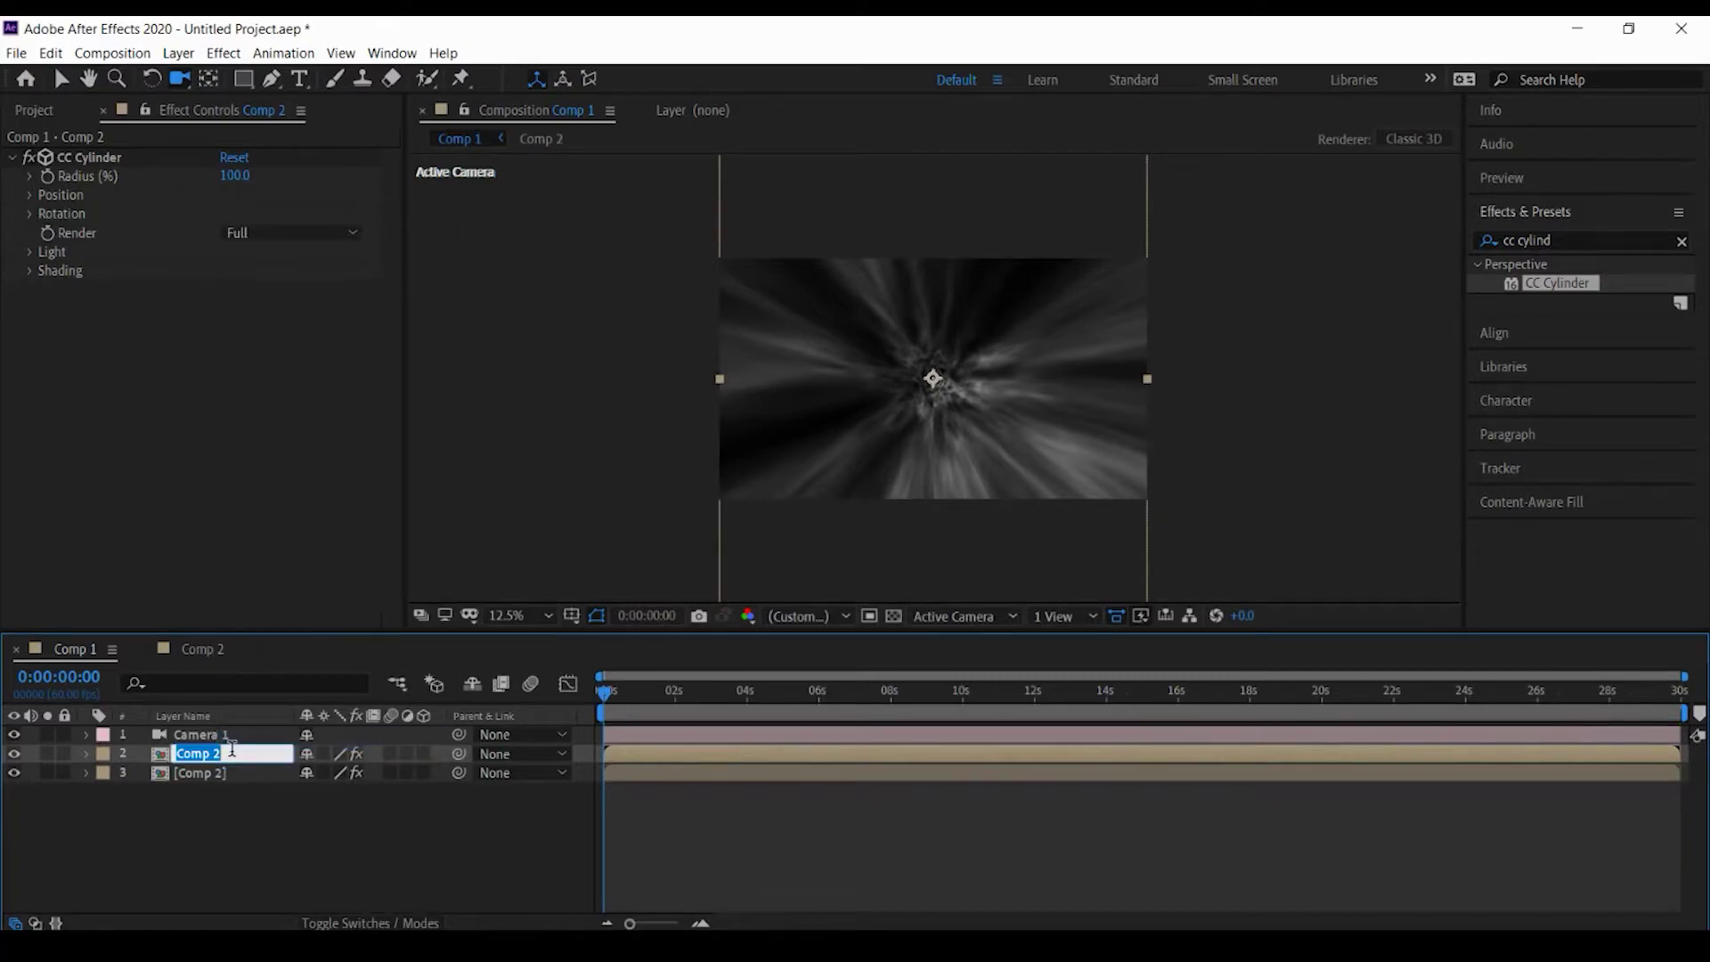
type("time vortex colour")
key("Return")
Step: Apply 4-Color Gradient to the time vortex colour layer in Overlay blending mode
key("v")
left_click(1681, 242)
type("4")
left_click_drag(1571, 491, 1040, 440)
left_click(294, 535)
left_click(272, 238)
Step: Change the gradient colours, making Color 3 purple
left_click(231, 345)
left_click(1080, 347)
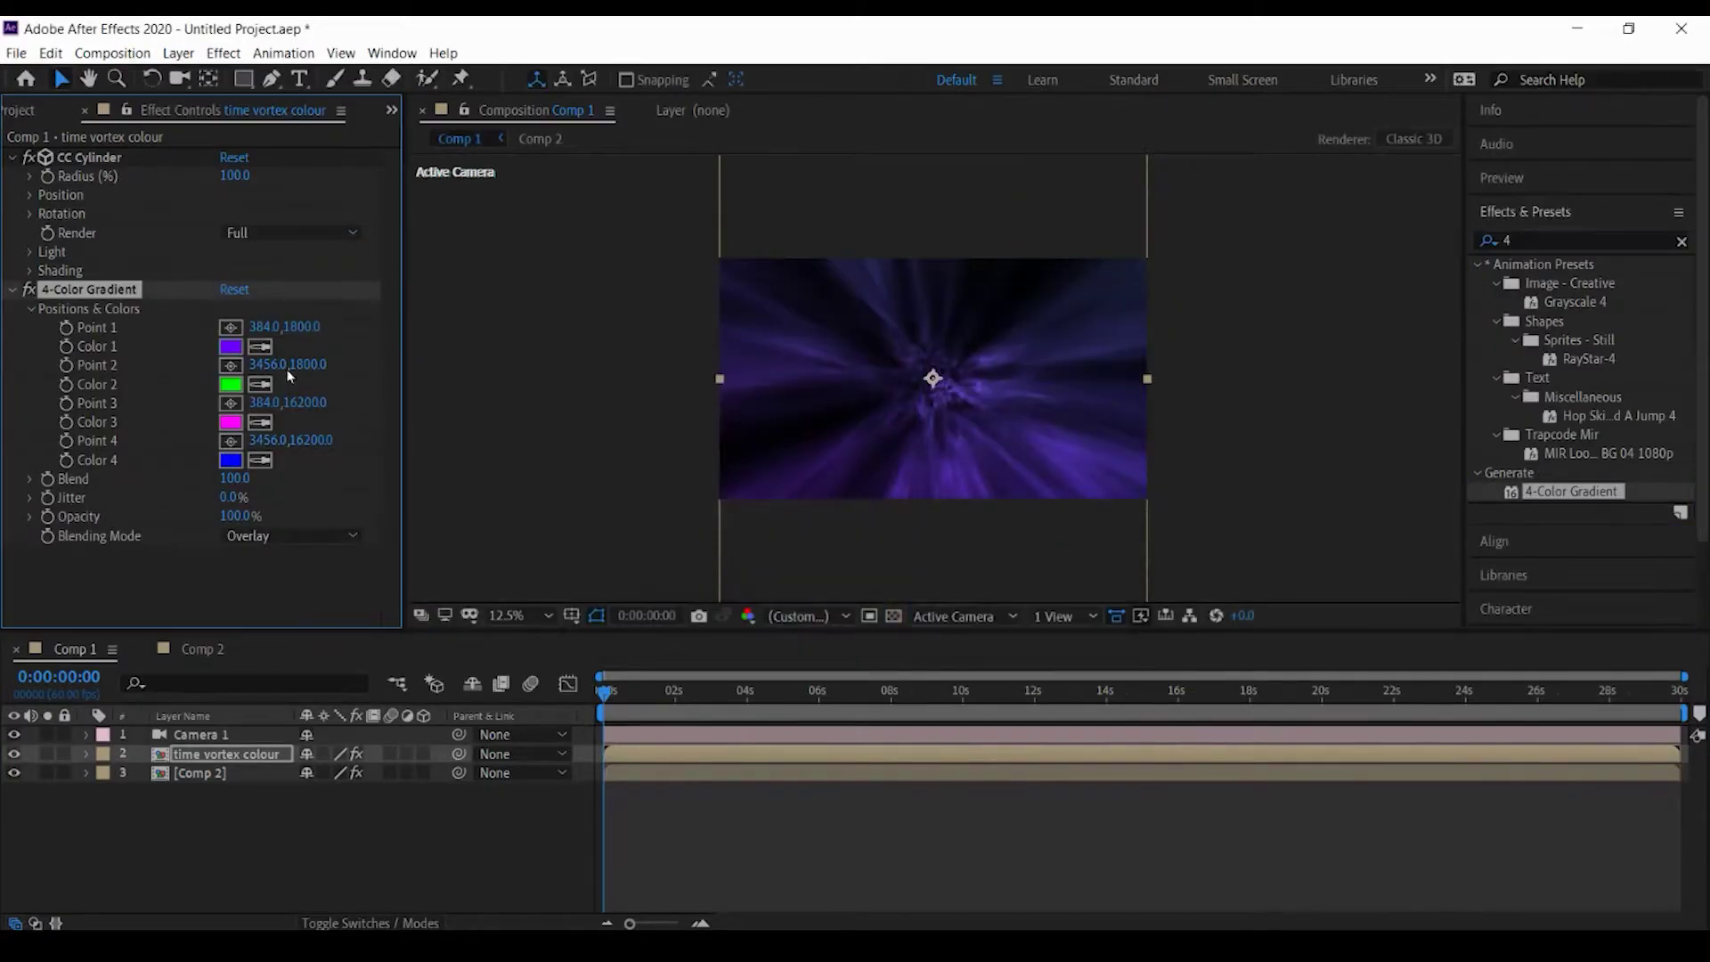
left_click(230, 383)
left_click(1080, 347)
left_click(231, 422)
left_click(1073, 347)
Step: Reposition the four gradient points around the tunnel
scroll(802, 350, "down", 3)
left_click_drag(928, 372, 879, 357)
left_click_drag(945, 383, 979, 350)
left_click_drag(890, 578, 866, 417)
left_click_drag(976, 578, 985, 421)
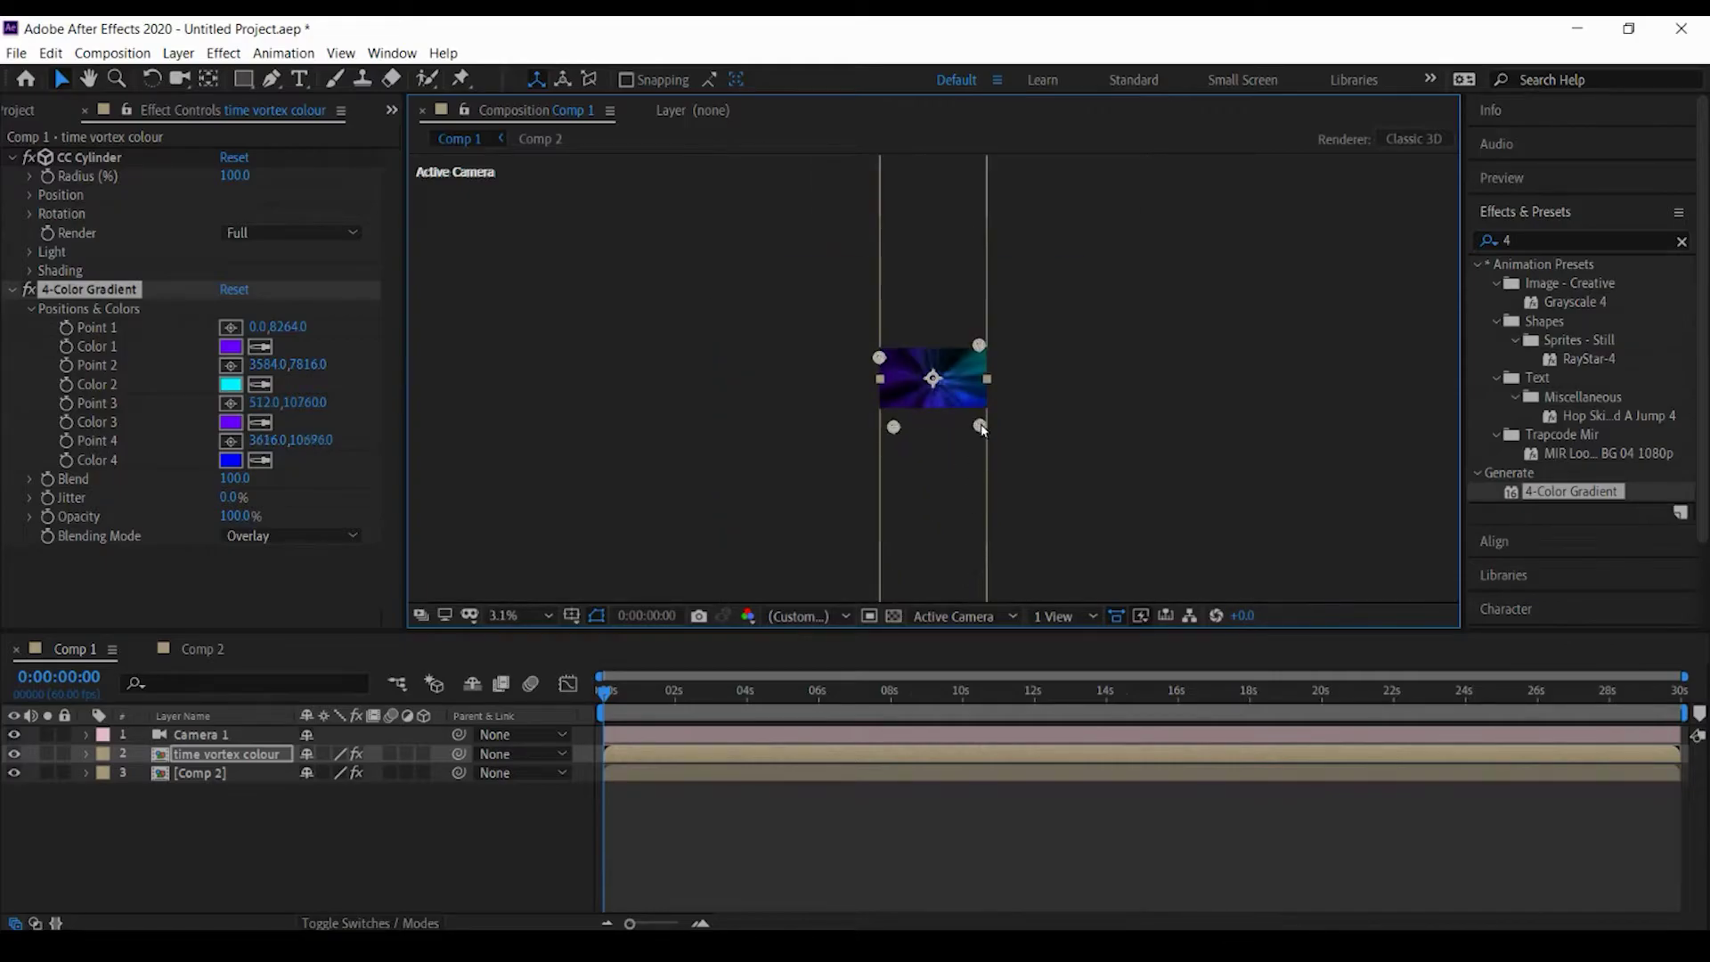
key("period")
key("period")
left_click_drag(658, 537, 726, 509)
left_click_drag(1144, 548, 1137, 506)
Step: Change gradient Color 3 to red
left_click(231, 422)
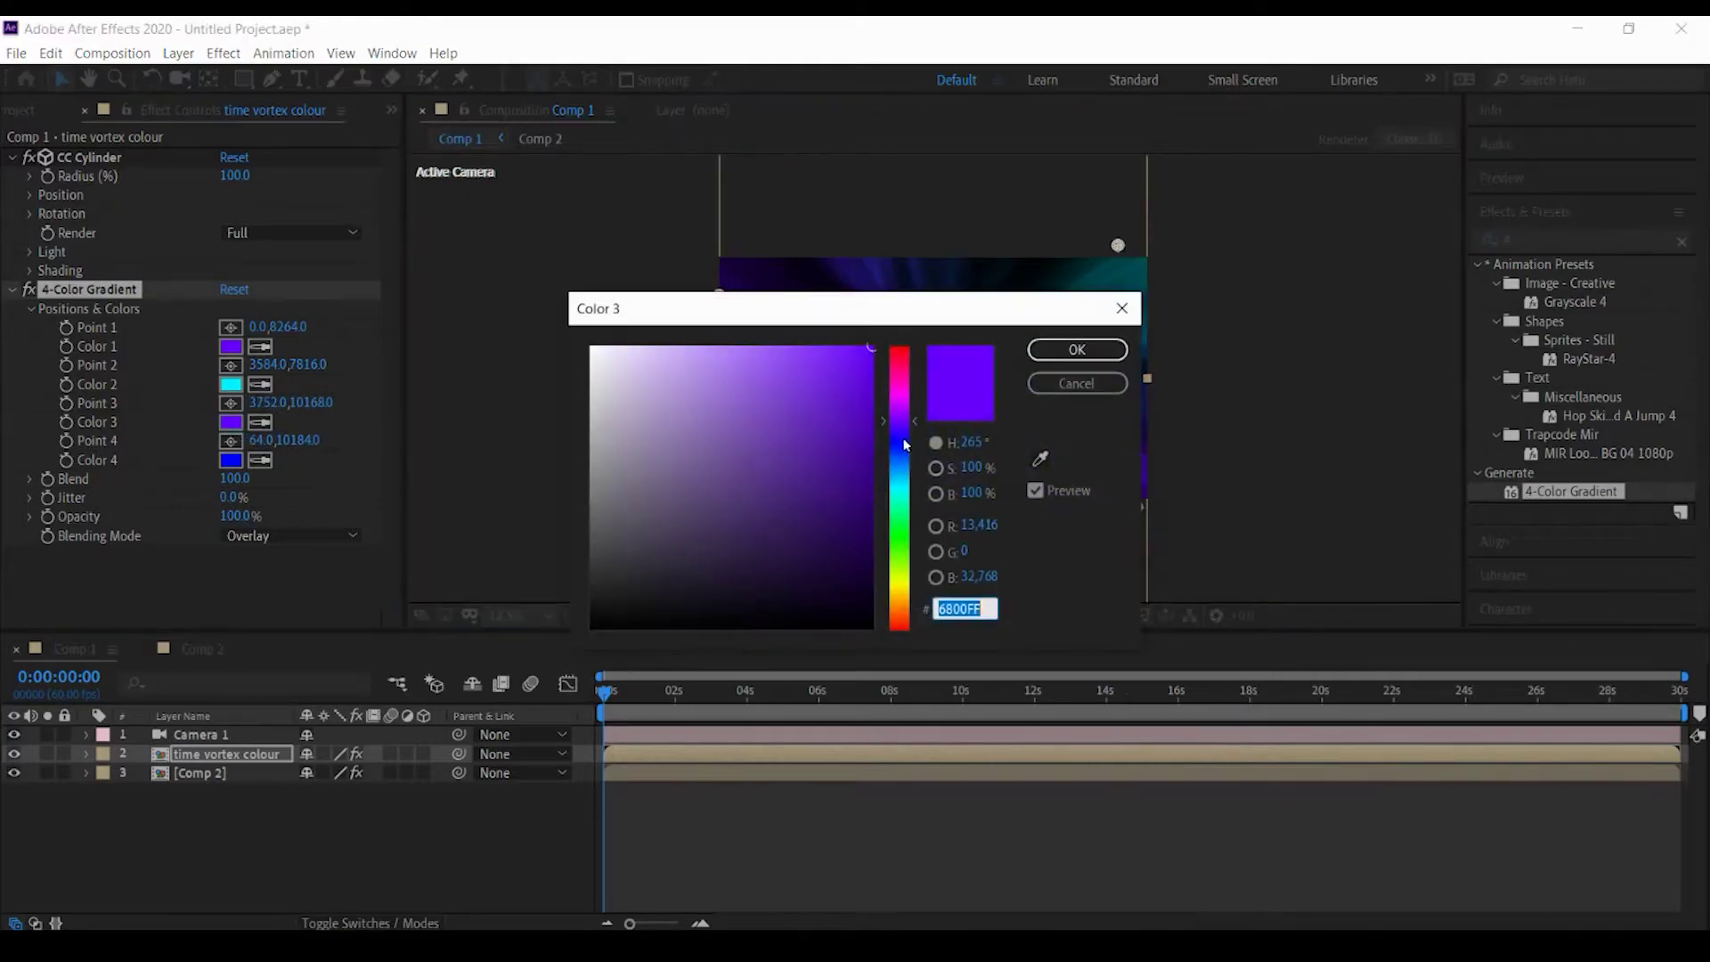
left_click_drag(801, 285, 517, 468)
left_click(580, 527)
left_click(755, 509)
left_click(788, 693)
Step: Preview the coloured vortex partway through, then return to the first frame
key("Home")
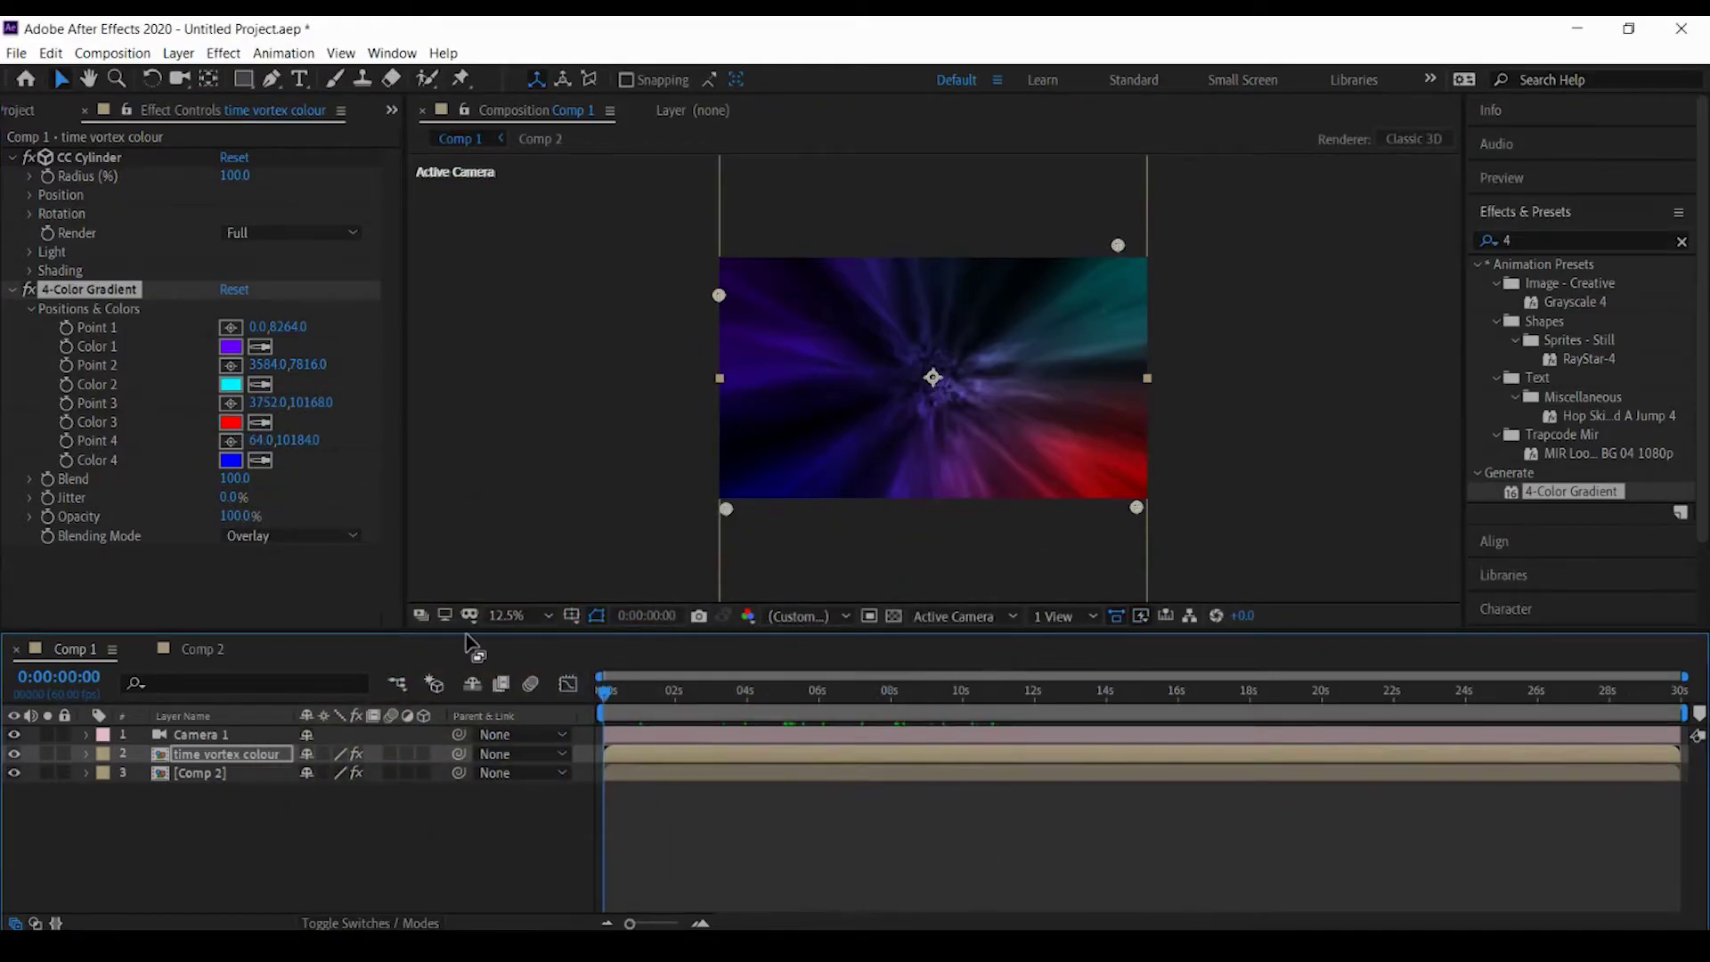
left_click_drag(628, 700, 1121, 701)
key("Home")
left_click(7, 55)
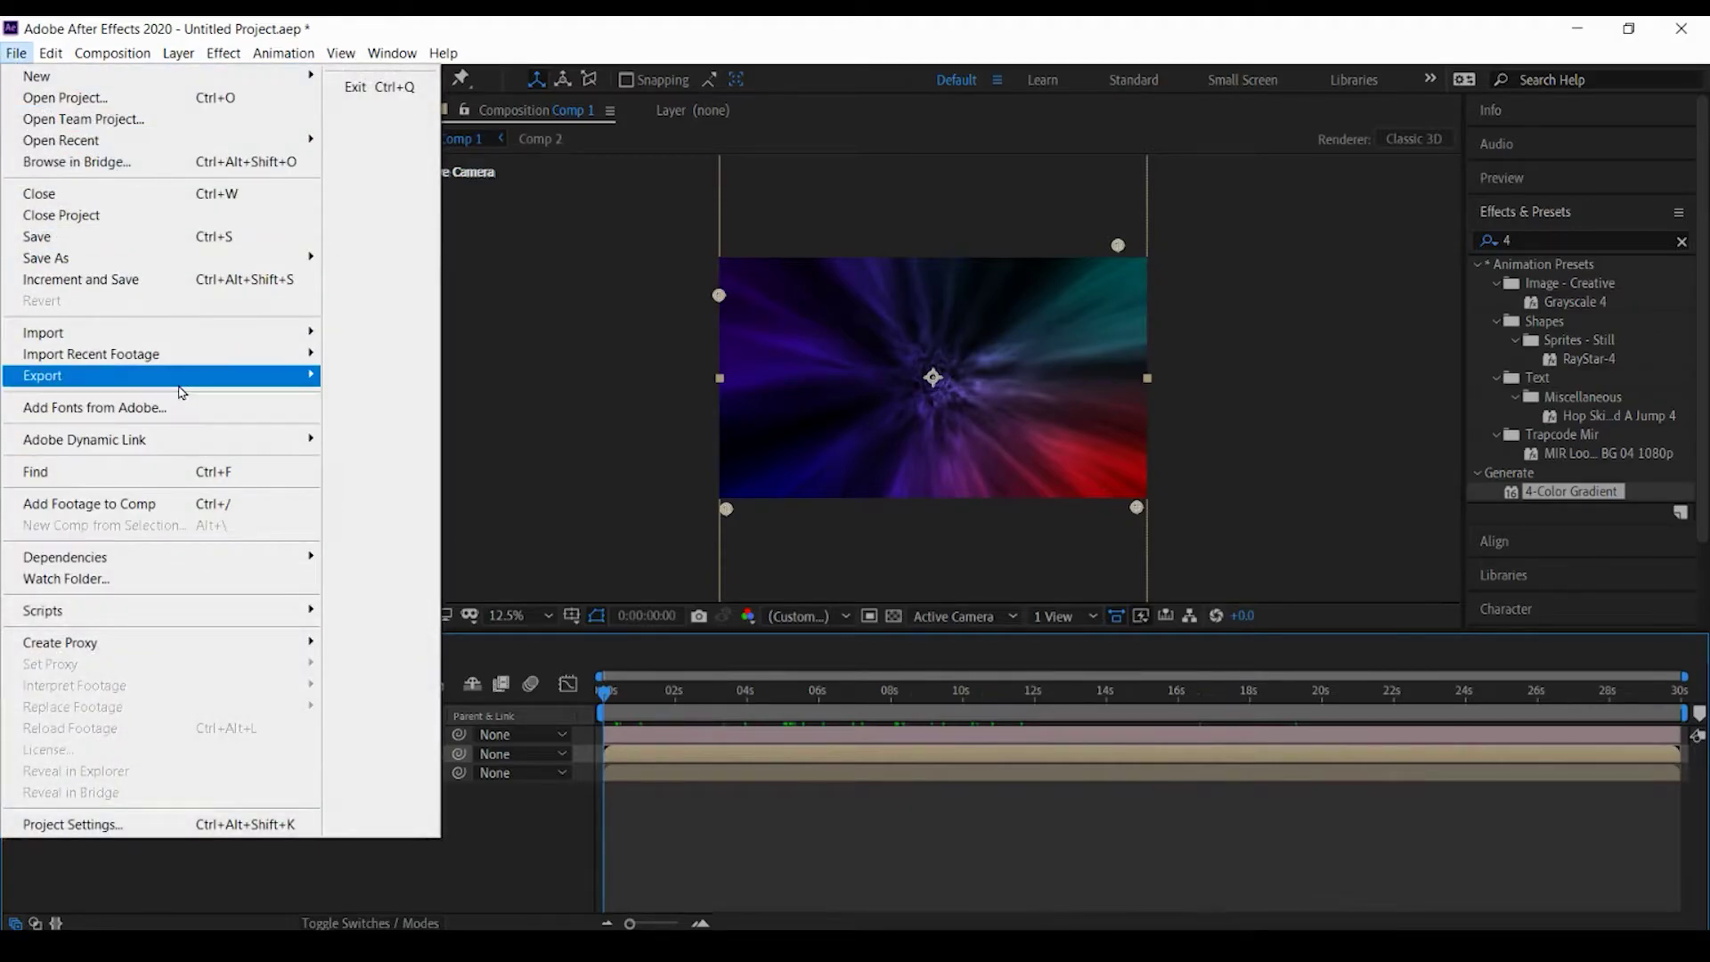
Step: Add Comp 1 to the Adobe Media Encoder queue via File > Export
mouse_move(180, 382)
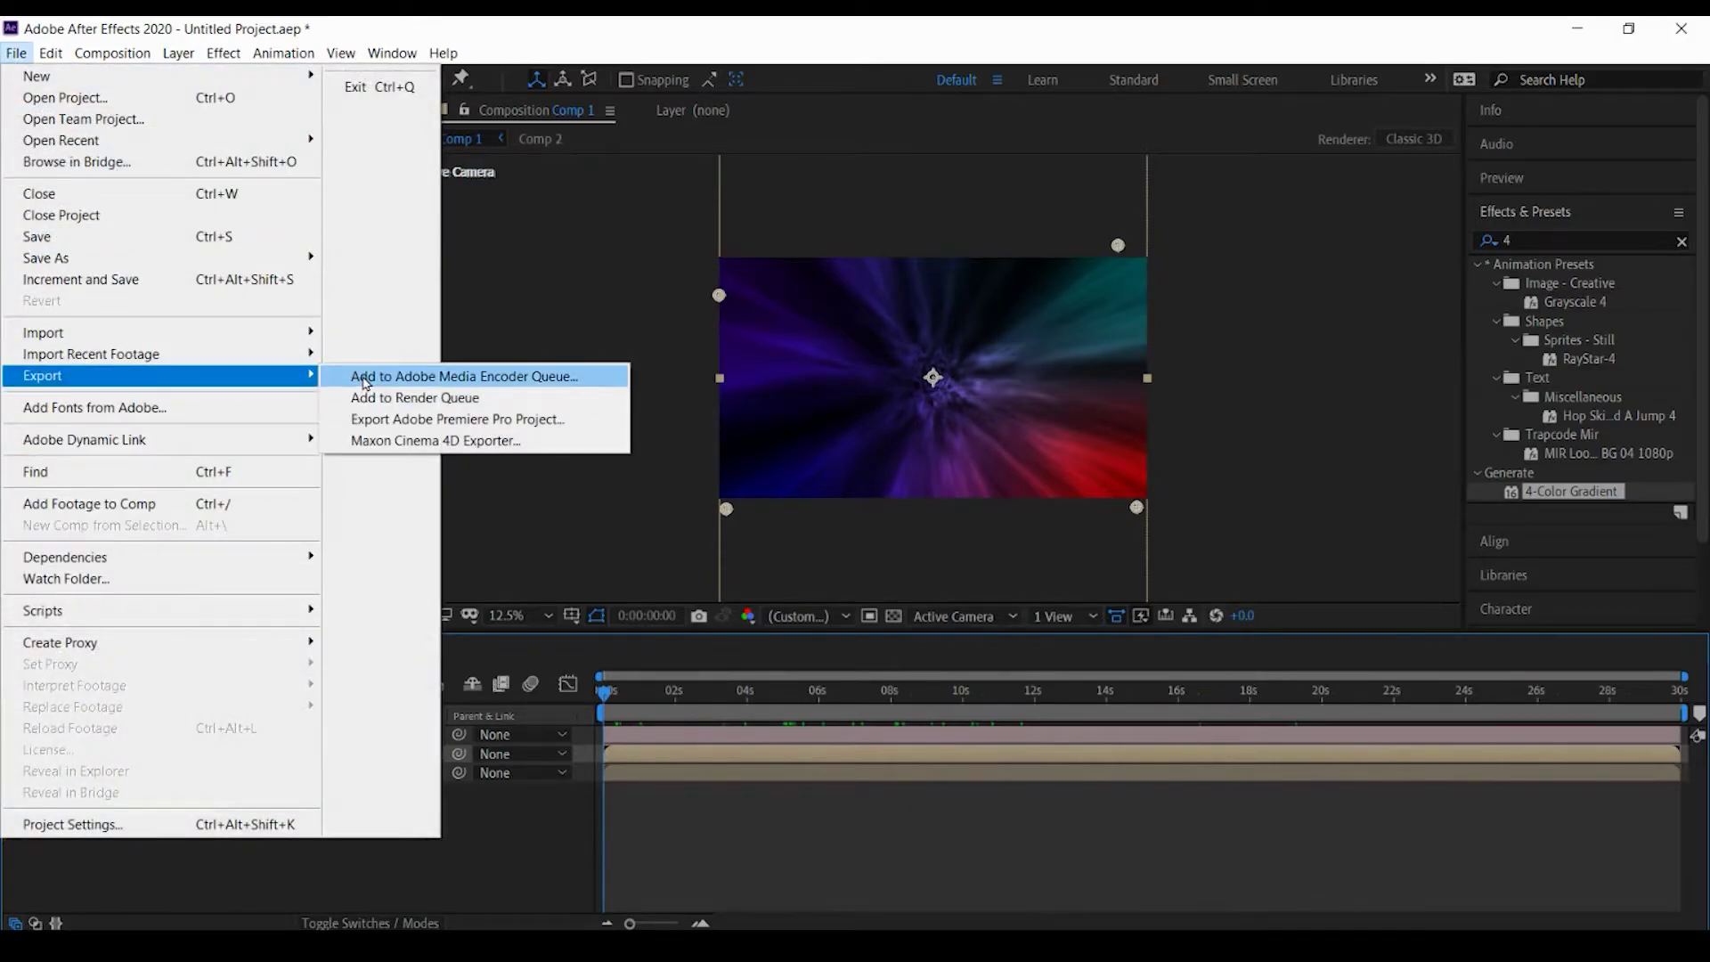
left_click(365, 376)
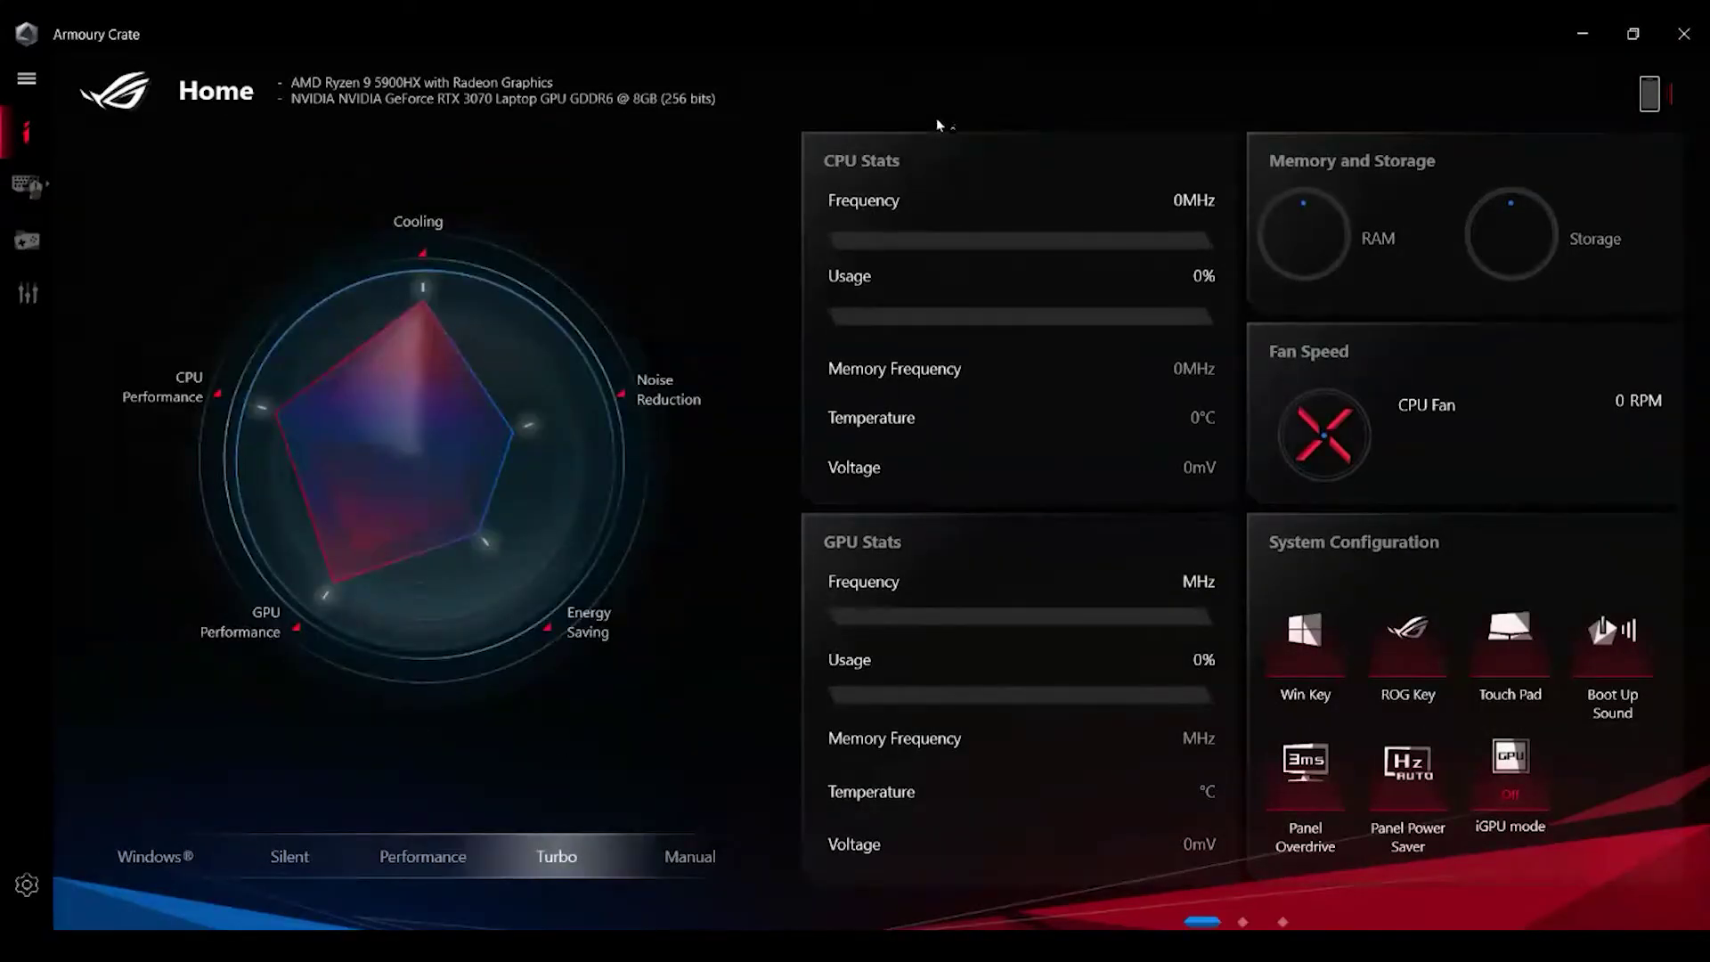
Step: Close the Armoury Crate window to bring Adobe Media Encoder into view
left_click(1683, 34)
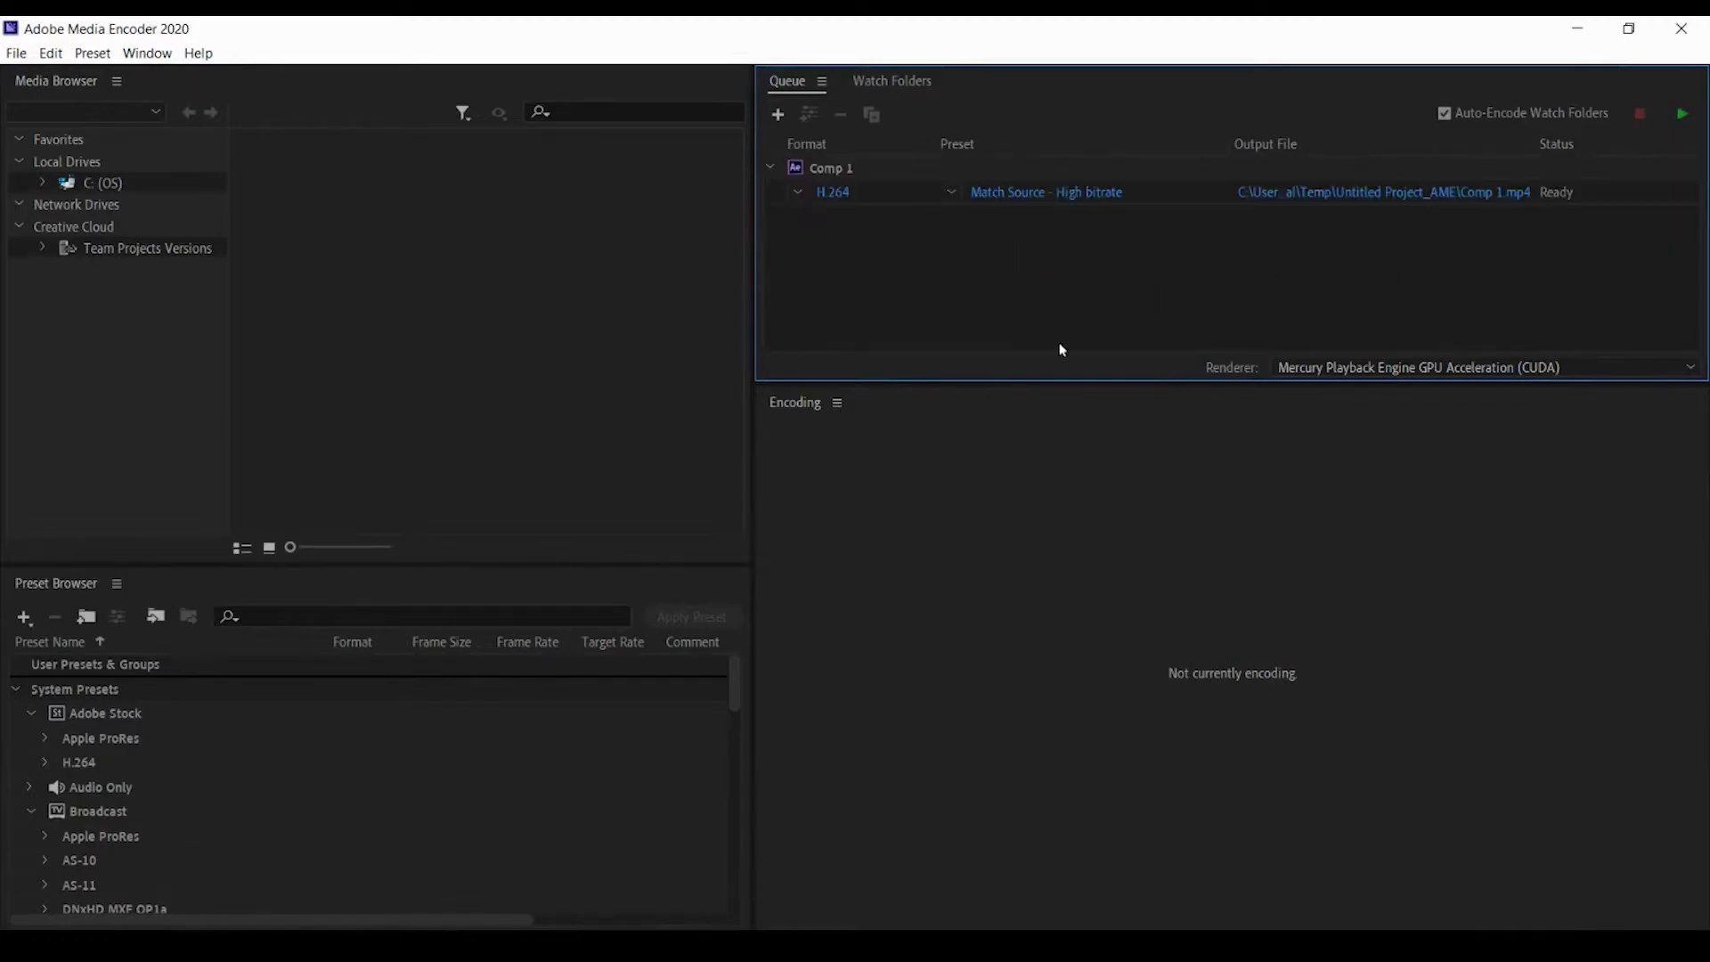
Step: Turn on Use Maximum Render Quality in Comp 1's H.264 export settings
left_click(1085, 194)
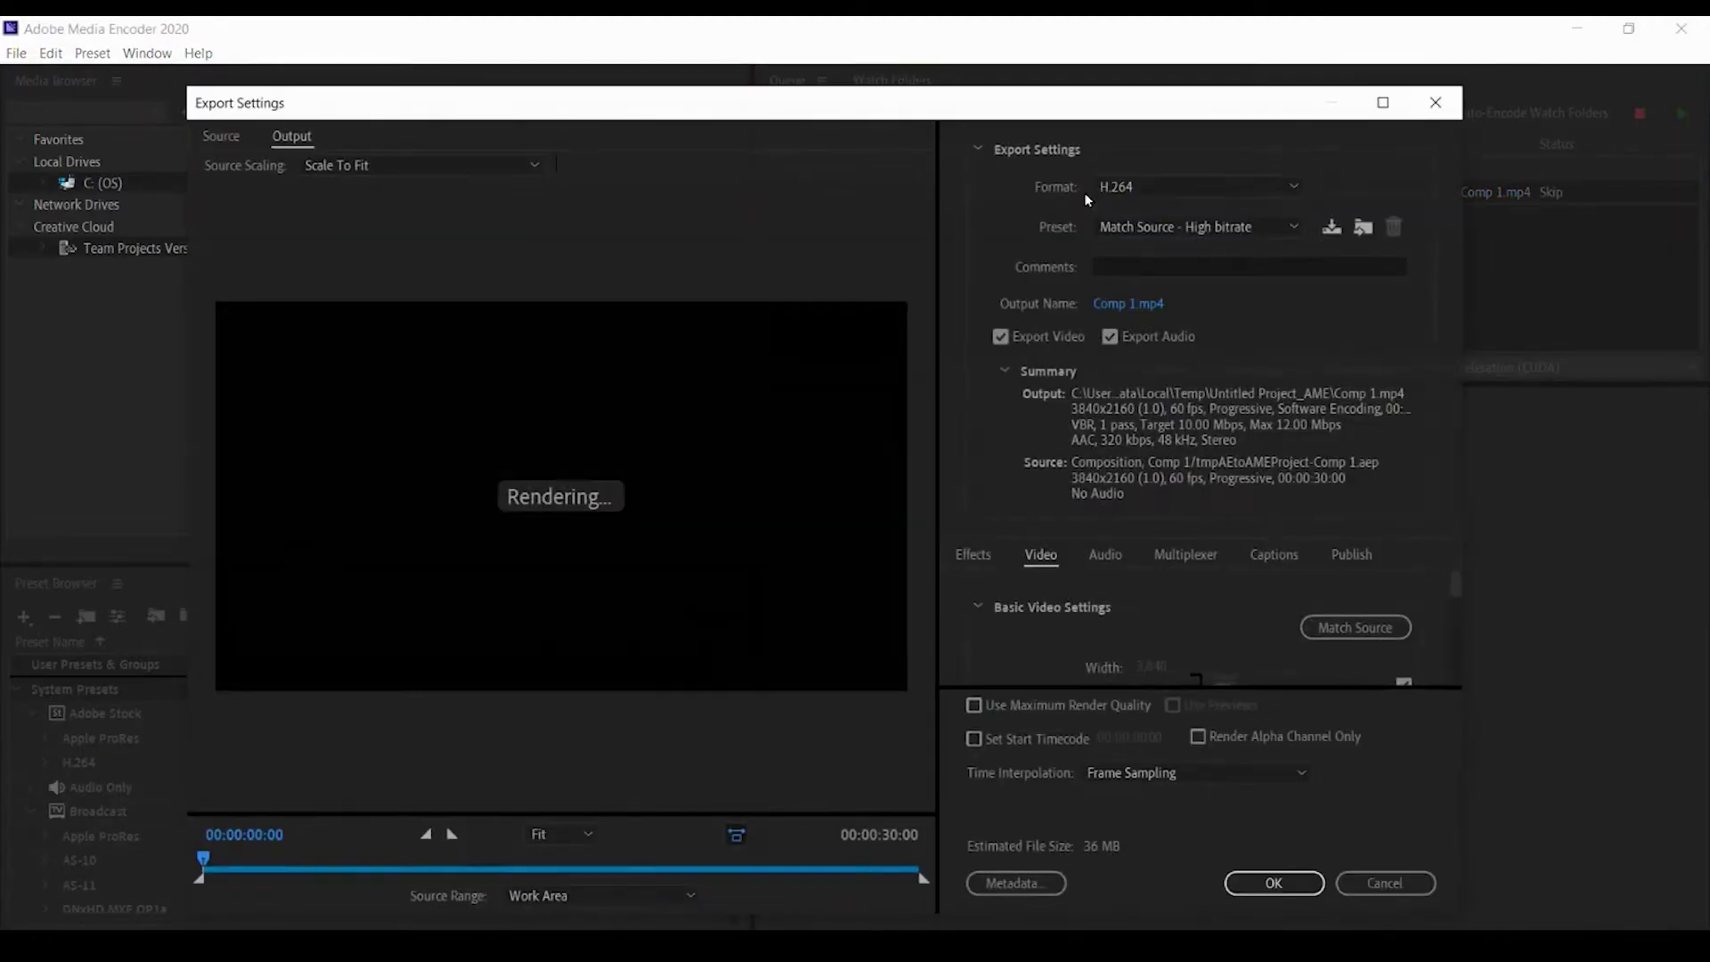
left_click(999, 709)
scroll(988, 643, "down", 3)
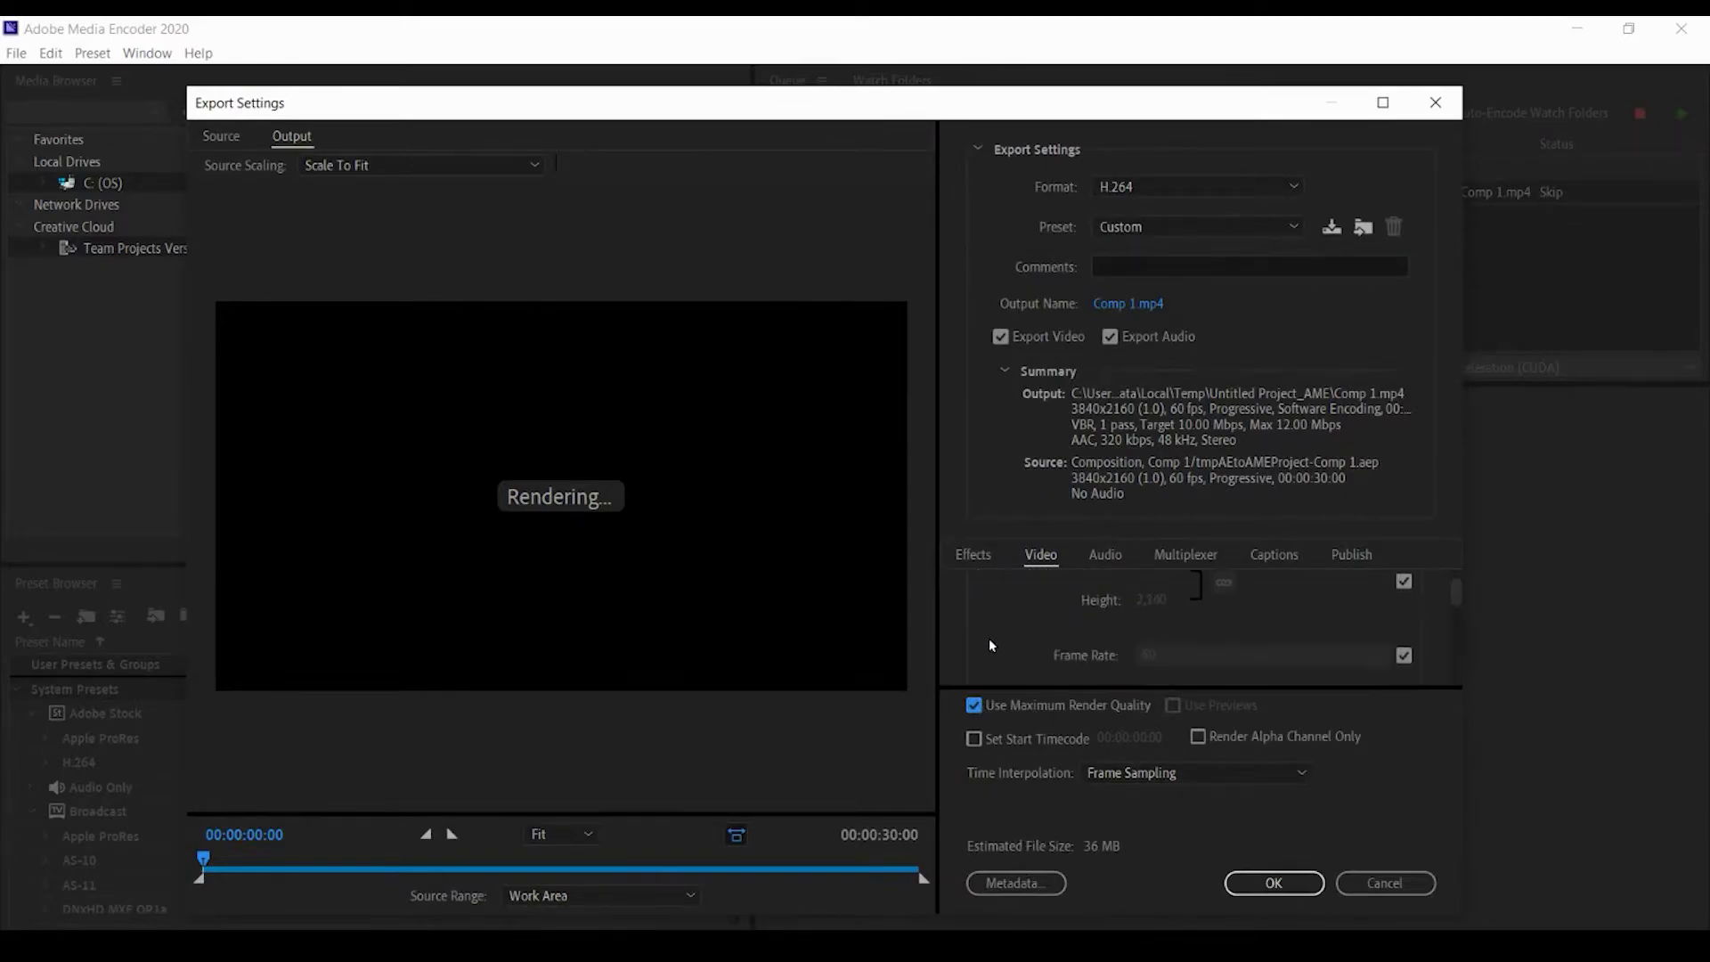
scroll(989, 638, "down", 3)
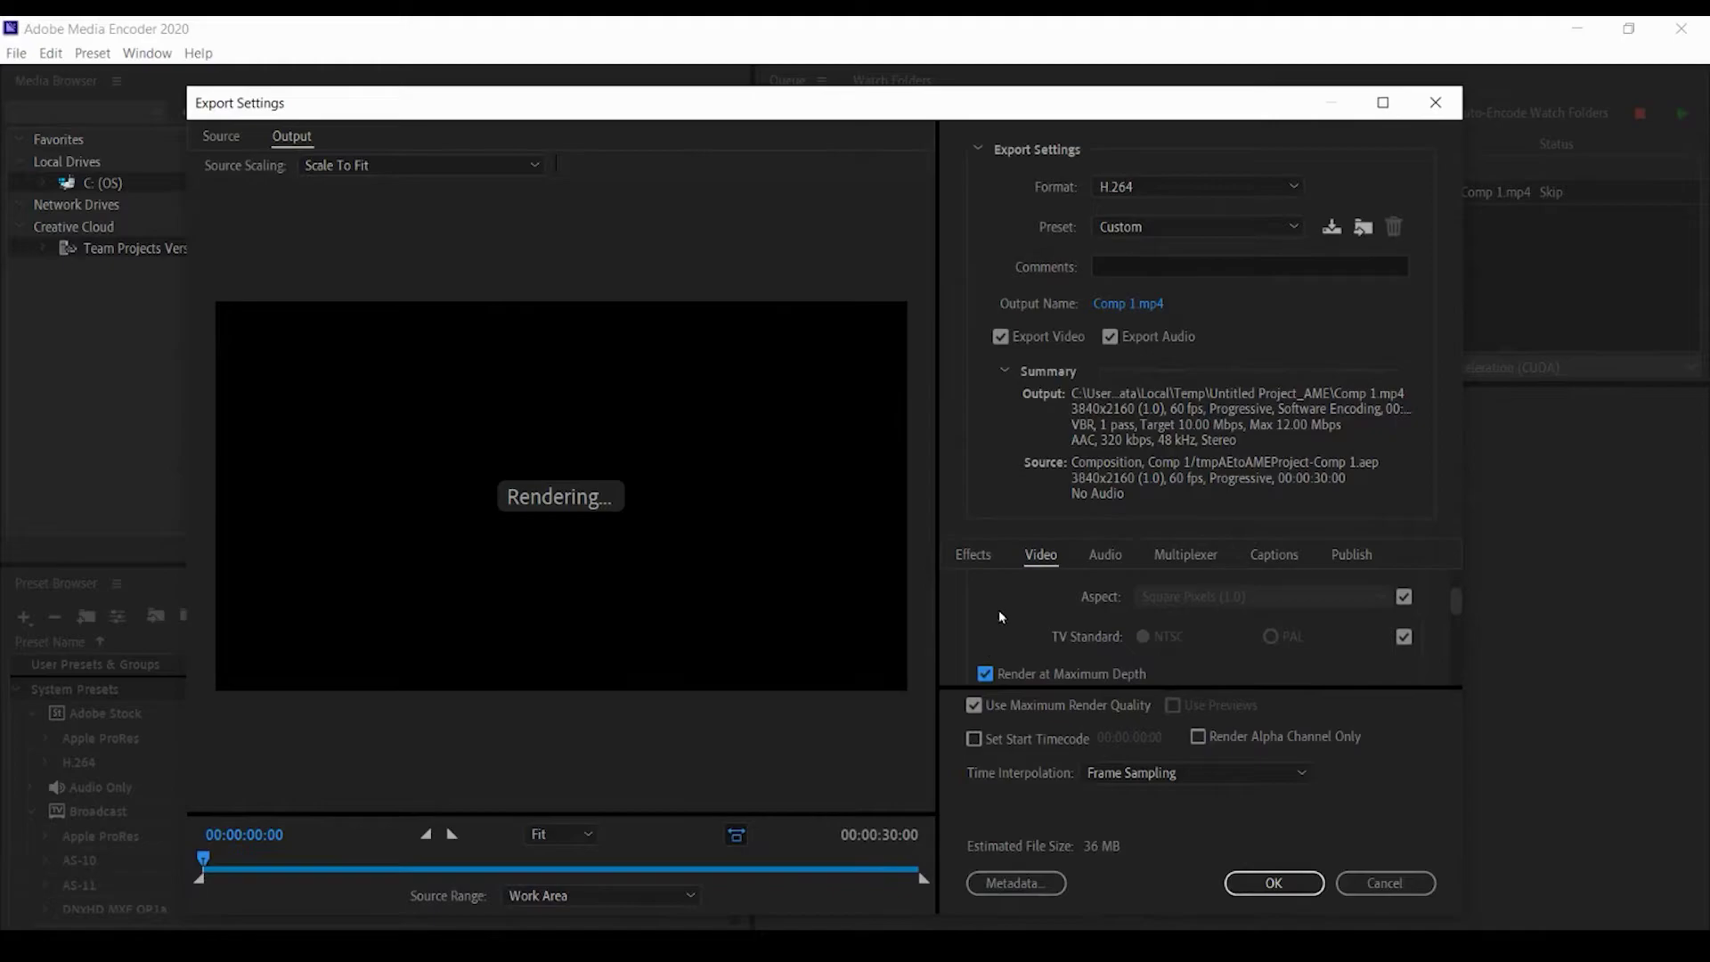
scroll(1051, 624, "down", 5)
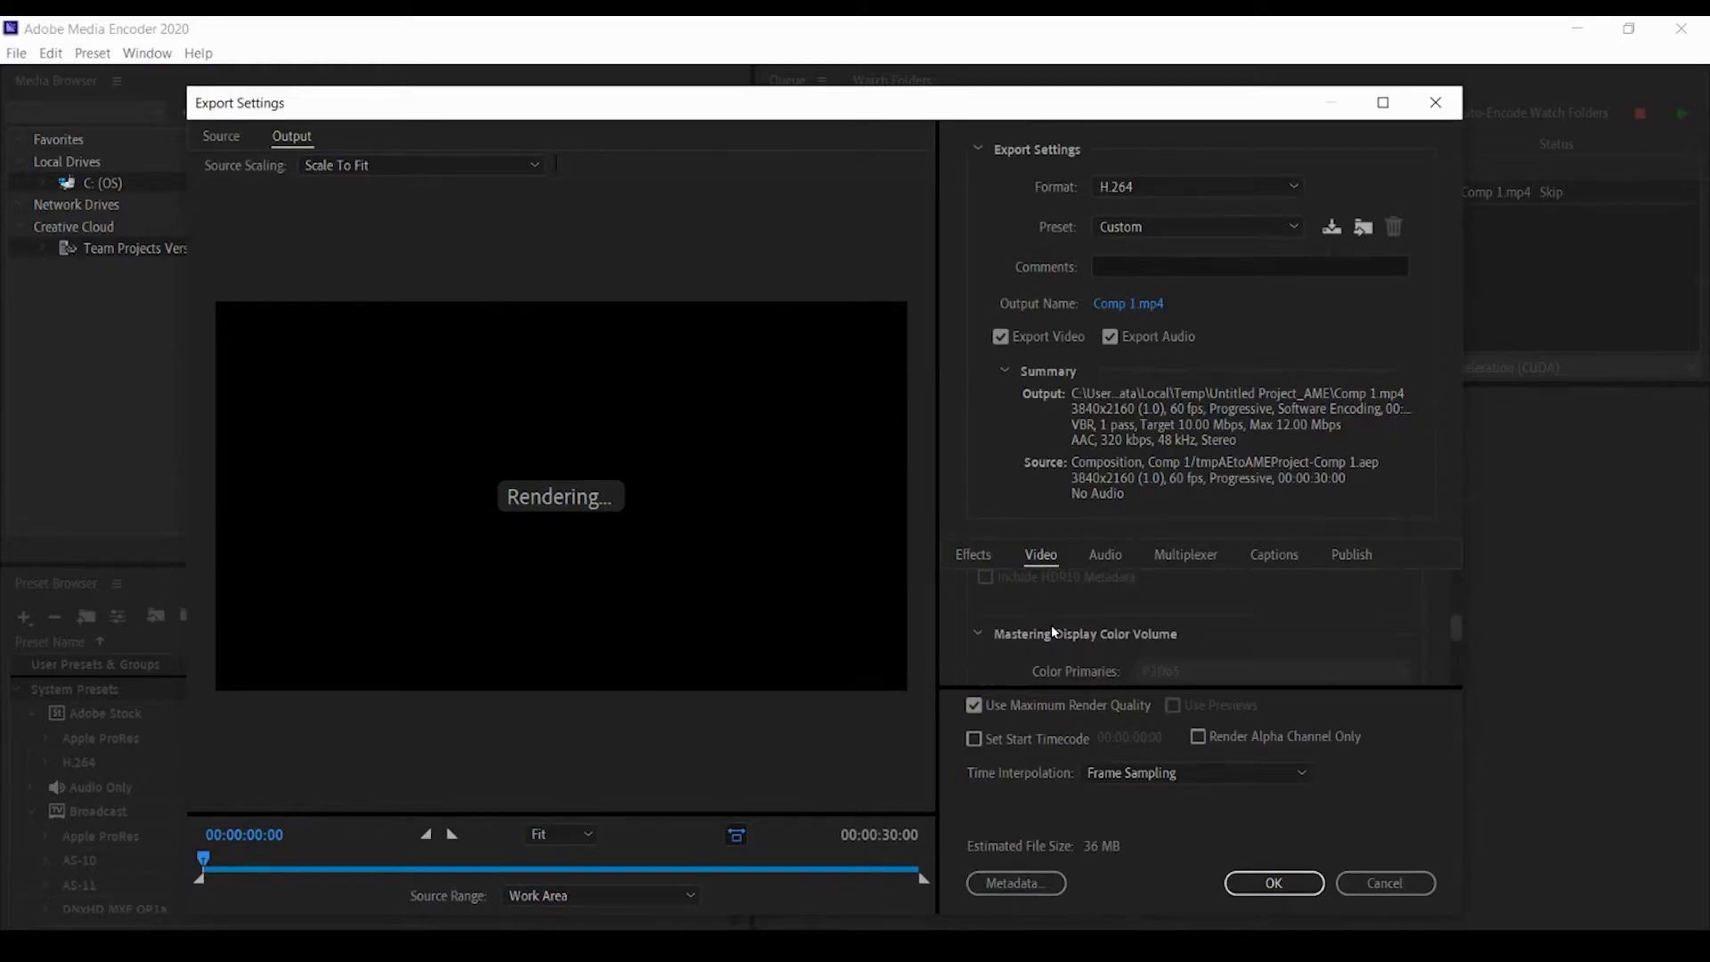
scroll(1054, 631, "down", 6)
scroll(1059, 669, "down", 2)
Step: Enable a Bottom Center Timecode Overlay in the export effects and bring up the output save location
left_click(973, 554)
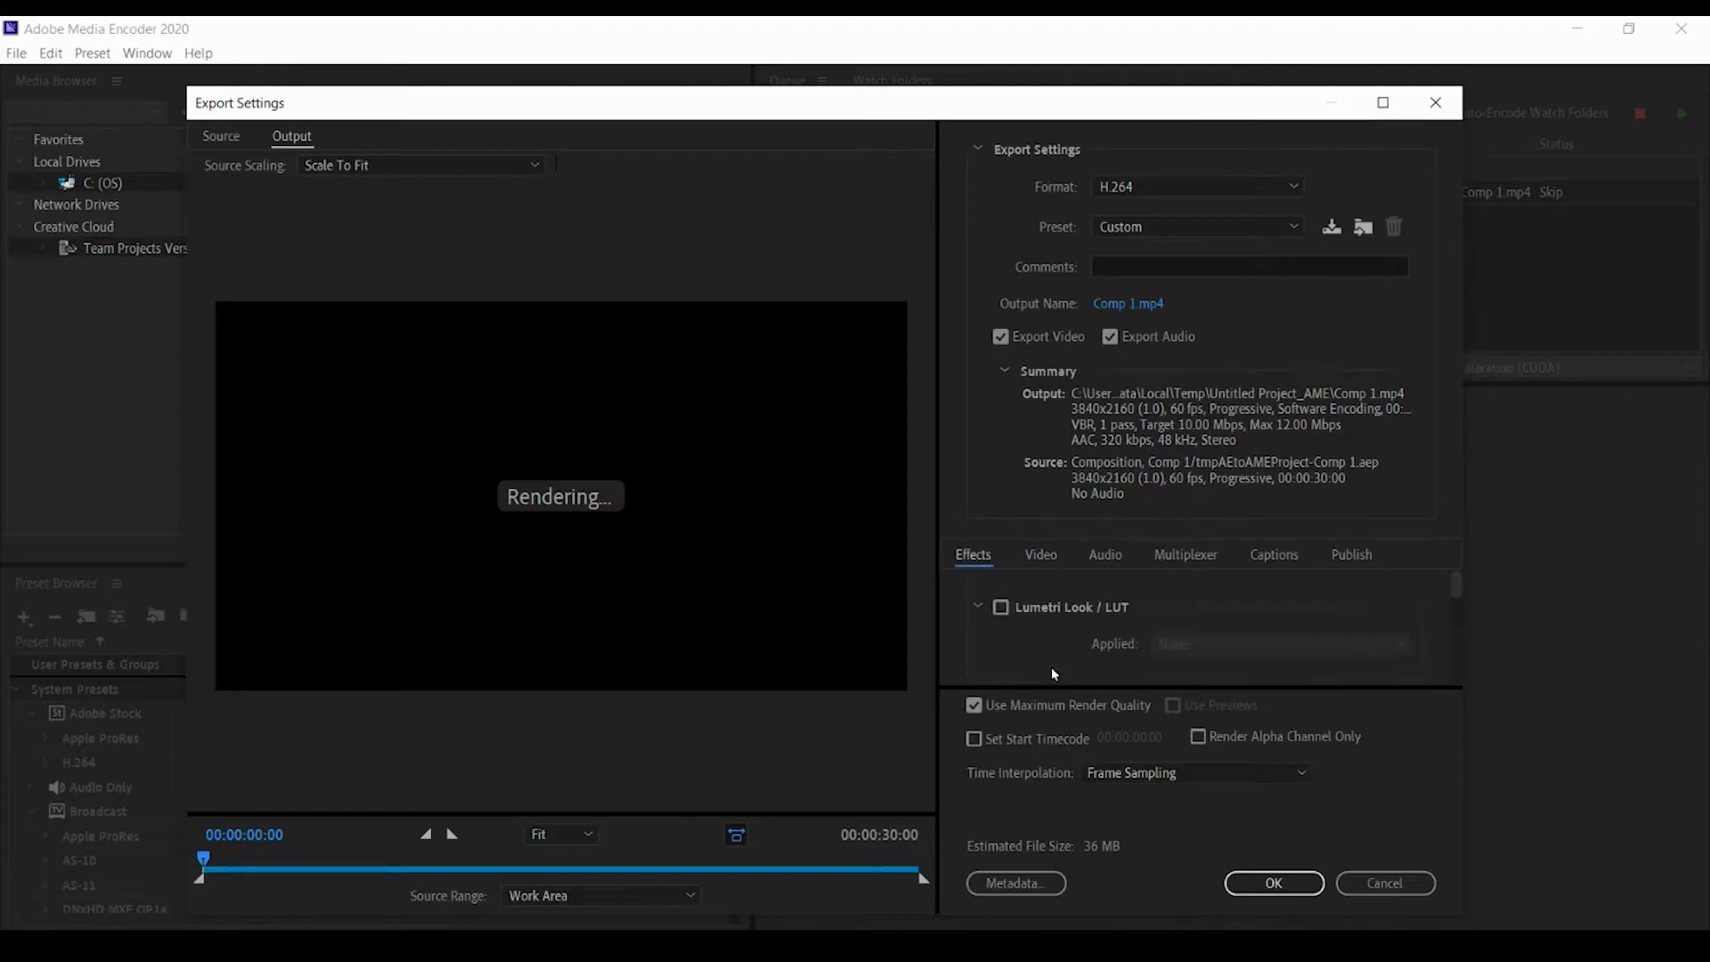
scroll(1002, 642, "down", 6)
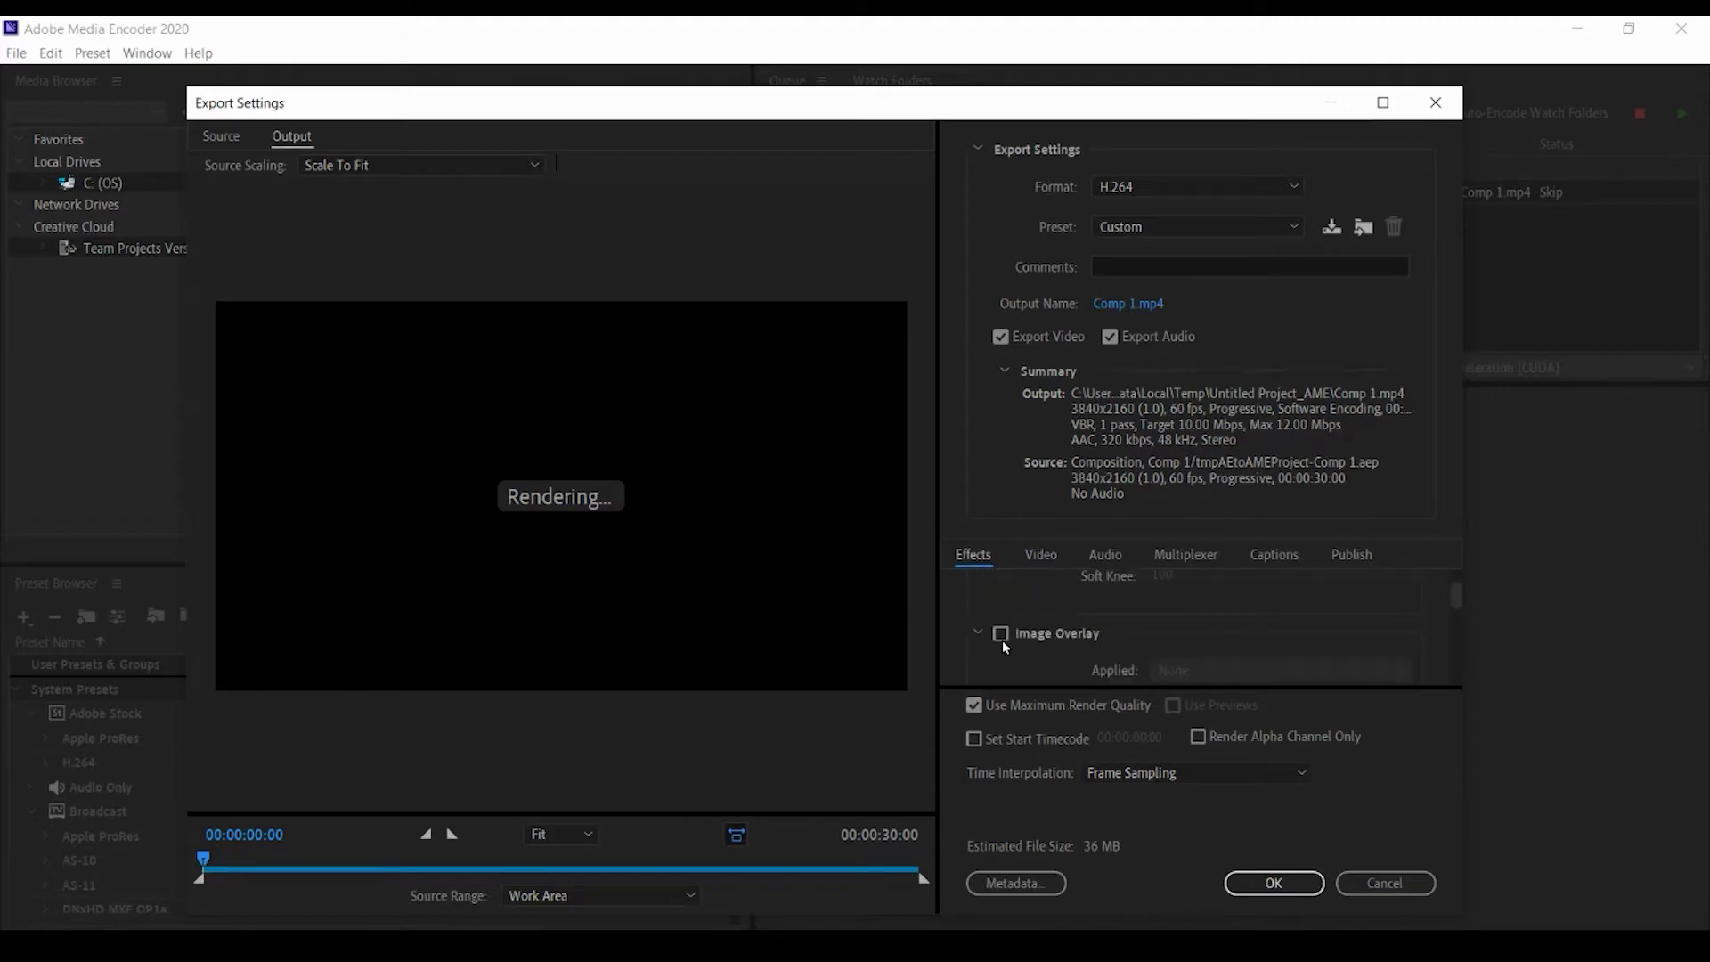
scroll(1003, 643, "down", 5)
scroll(1002, 639, "down", 3)
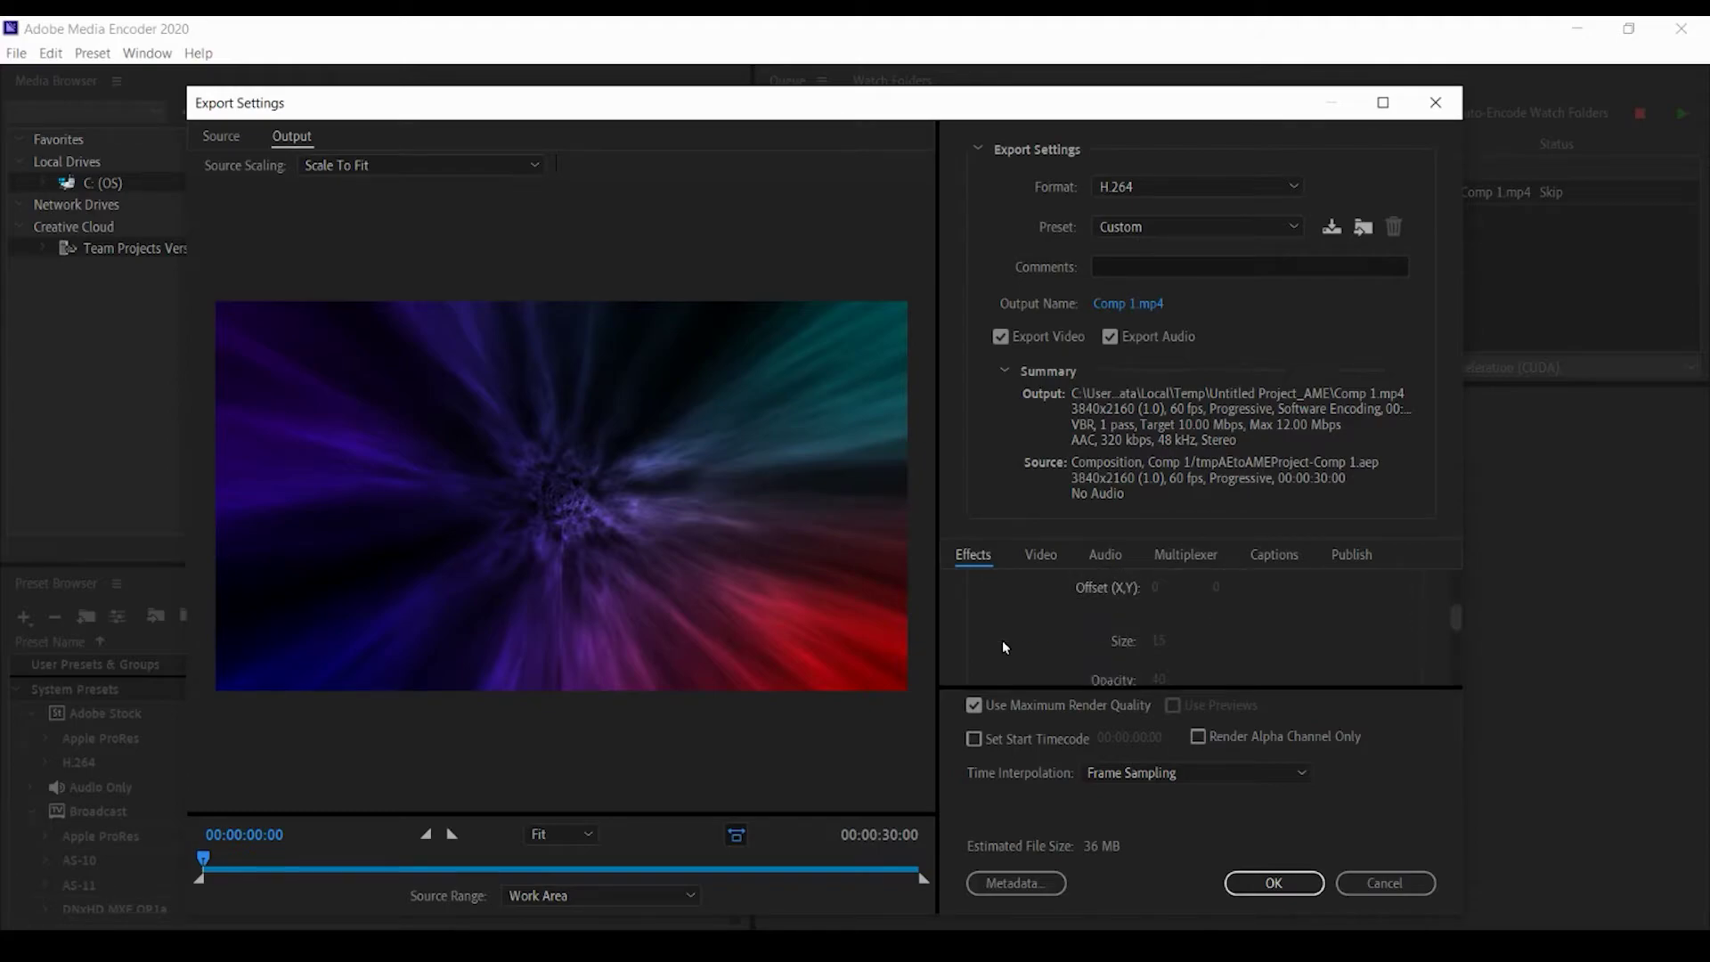
left_click(1001, 635)
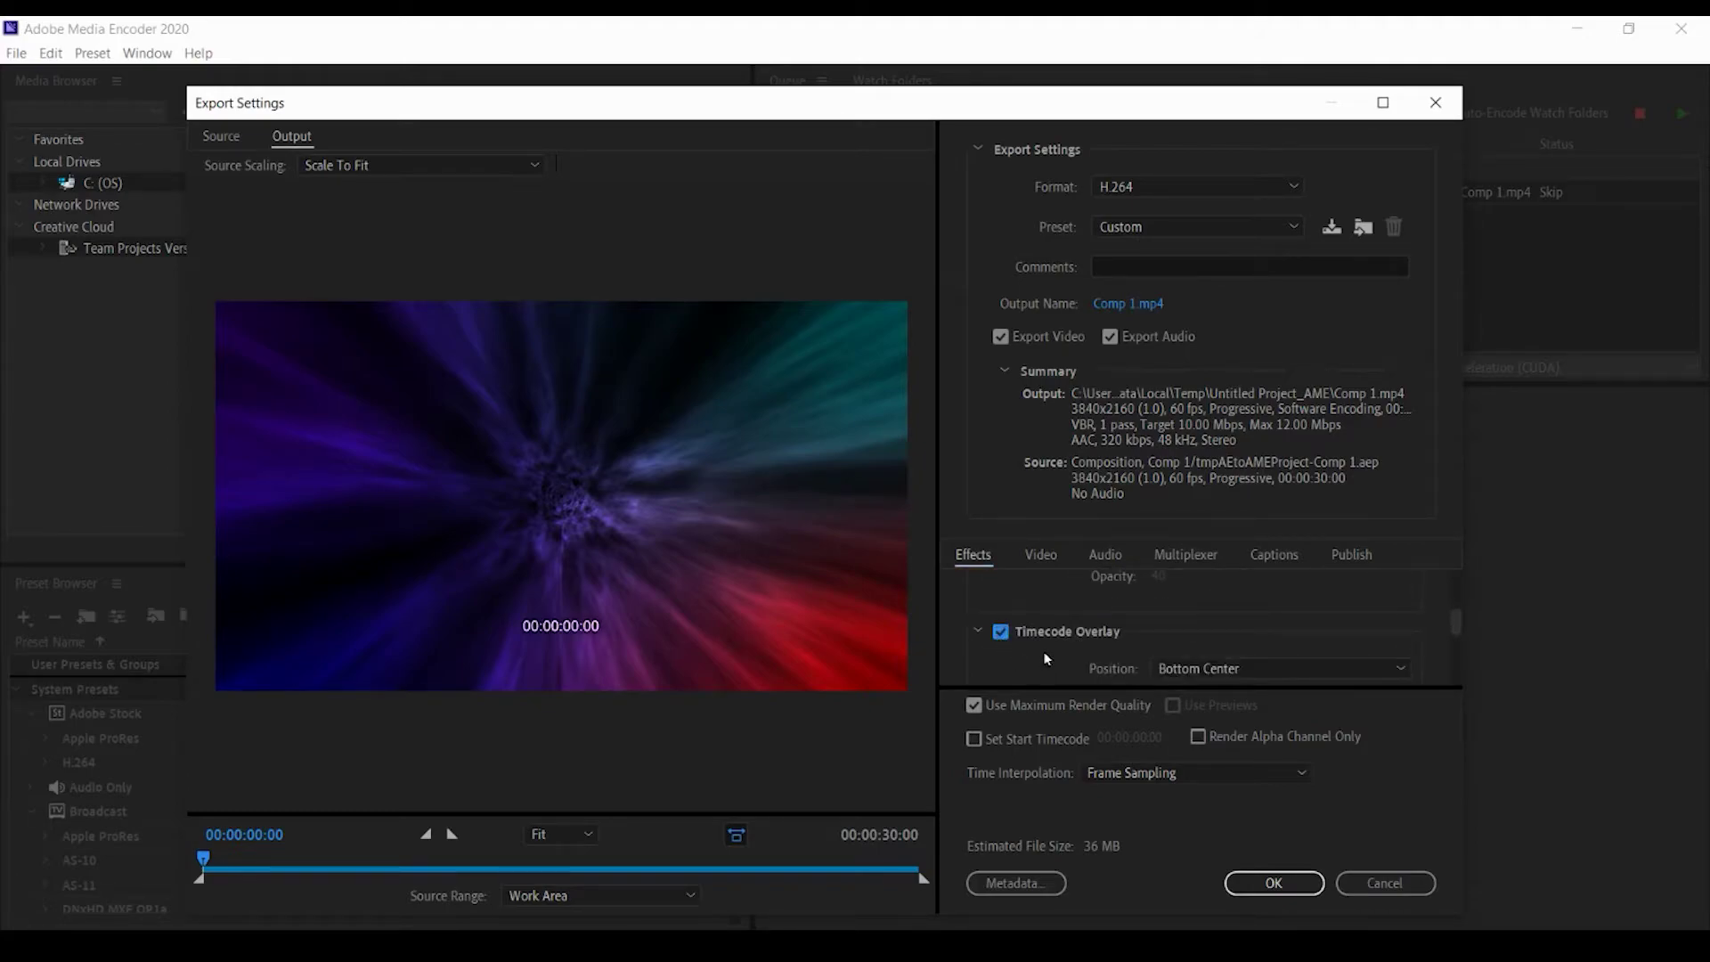
scroll(1044, 663, "down", 3)
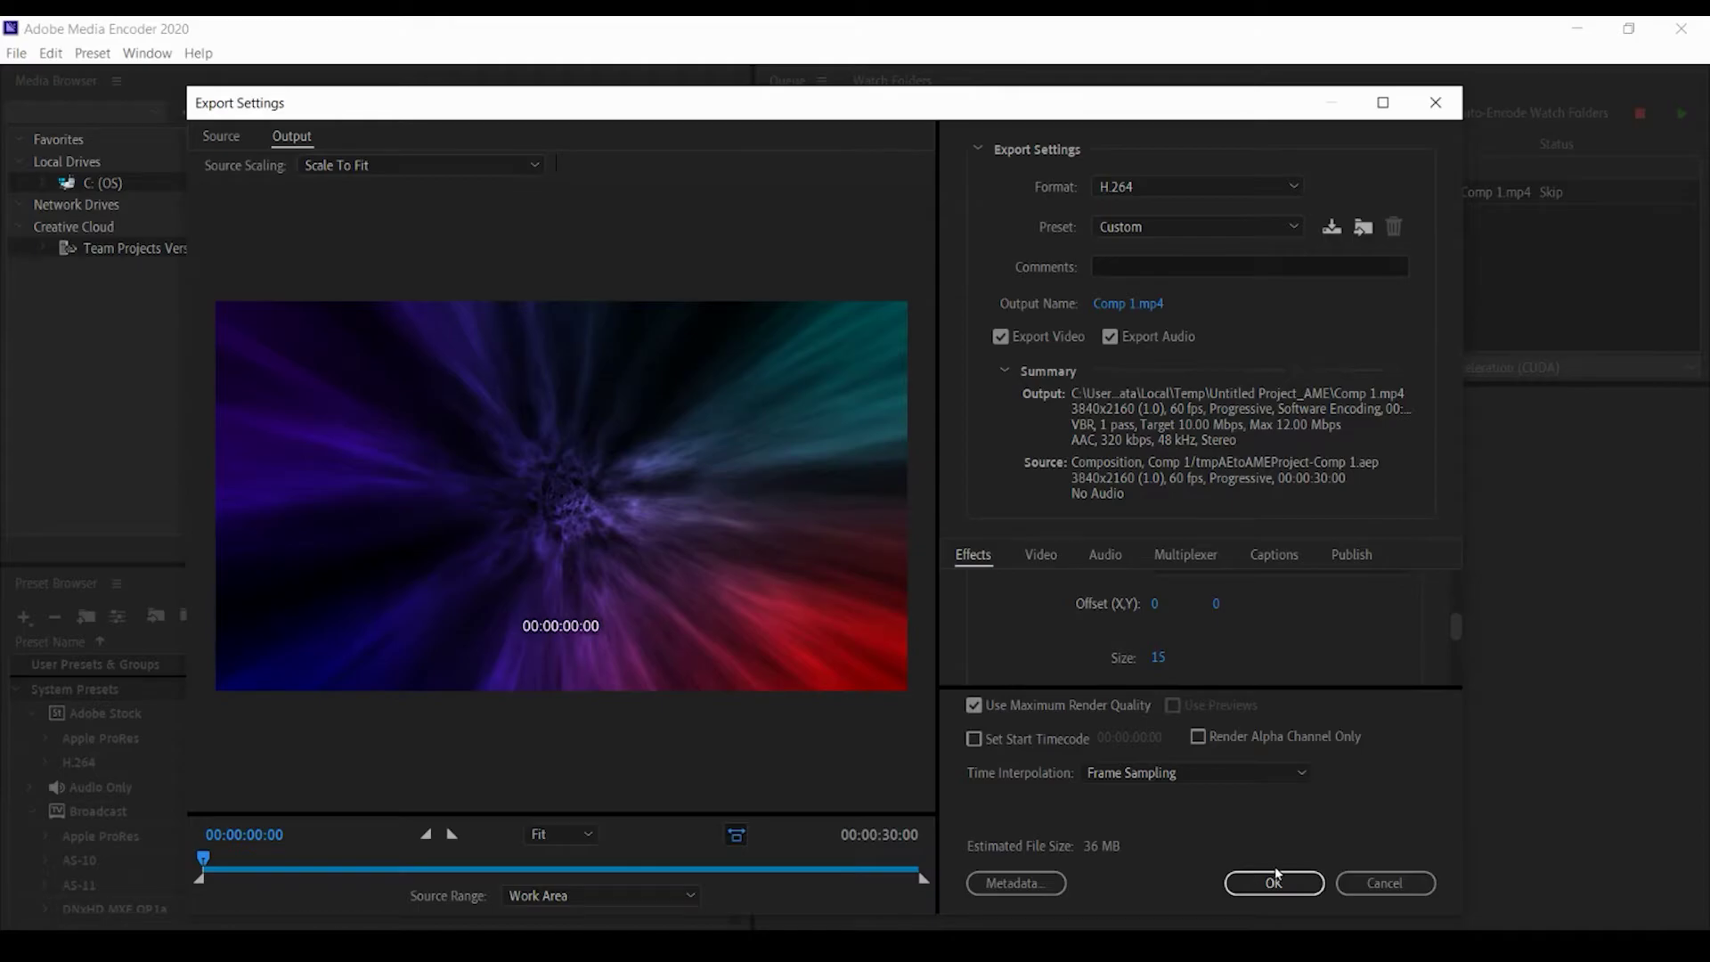
left_click(1109, 311)
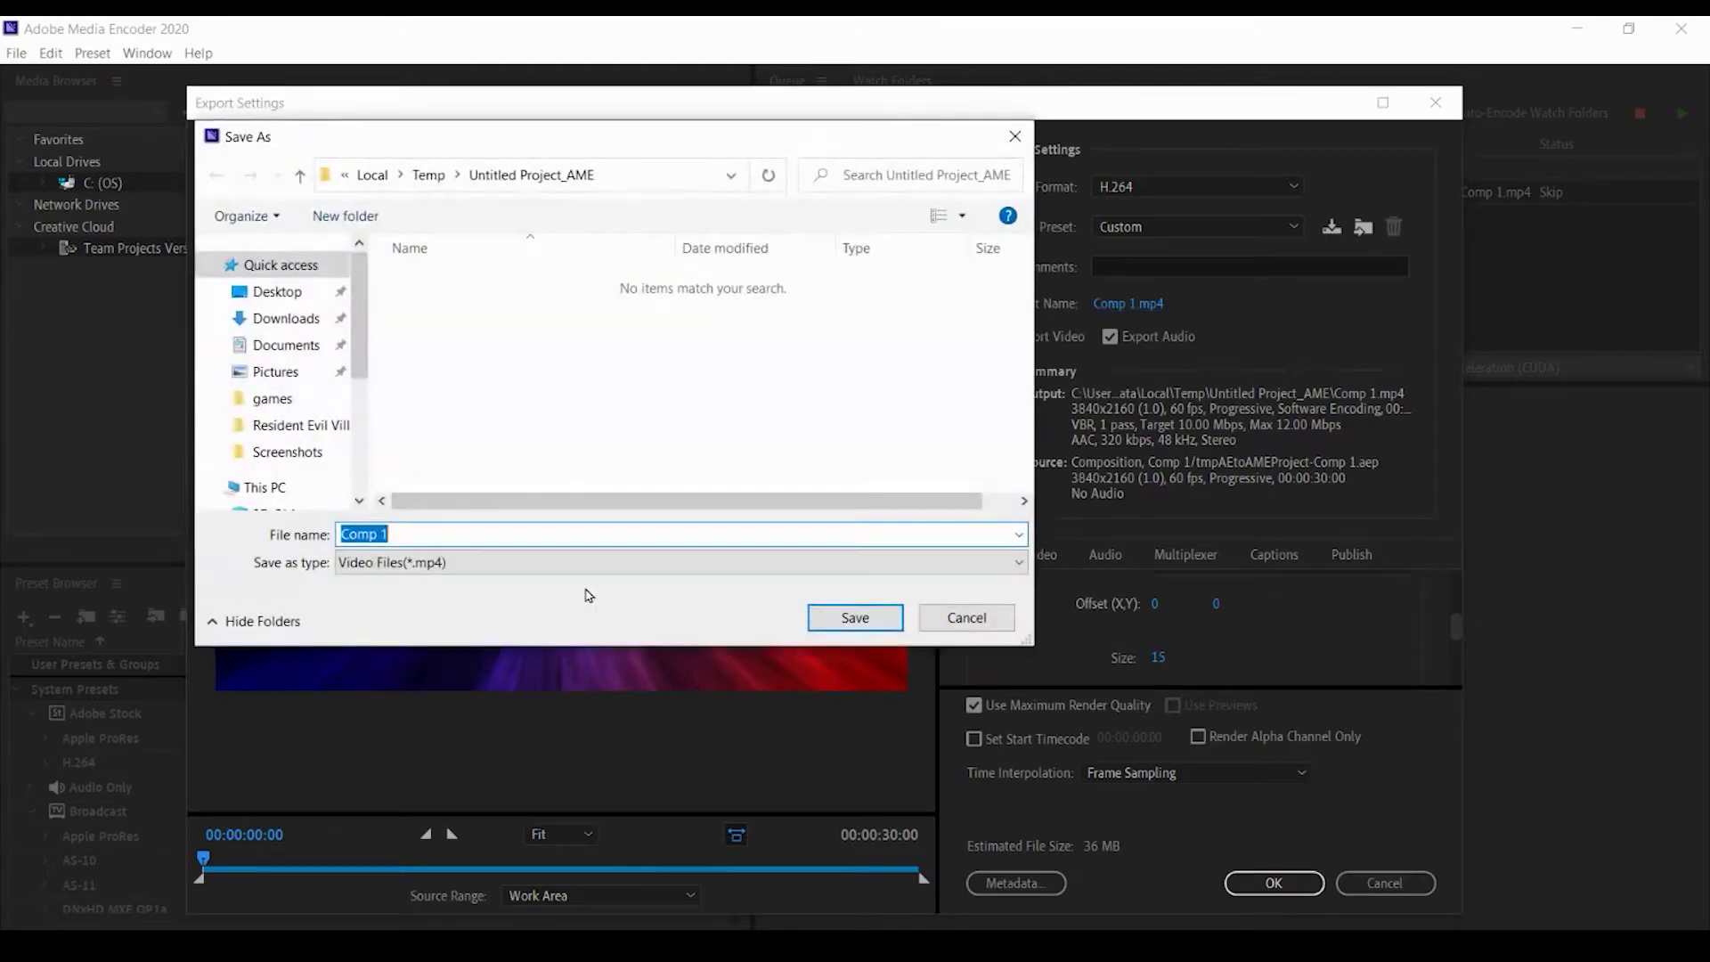
Step: Save the output as 'vortex test' in Downloads and accept the export settings
left_click(283, 319)
left_click(444, 535)
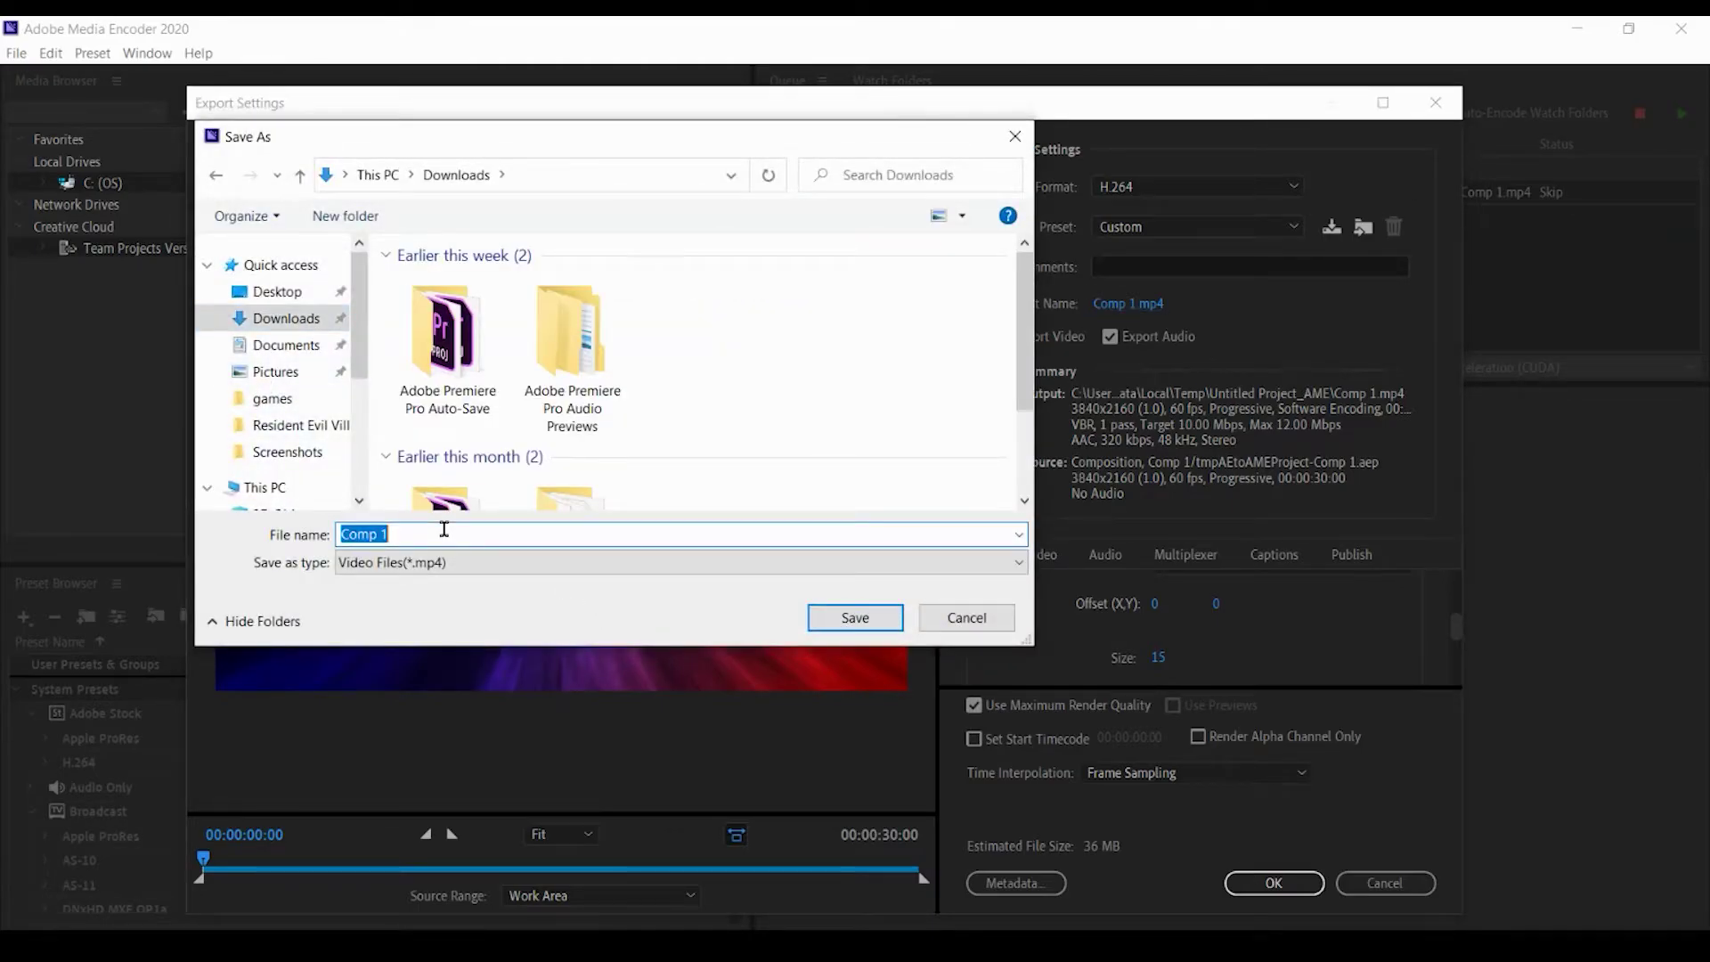
type("vortex test")
left_click(815, 613)
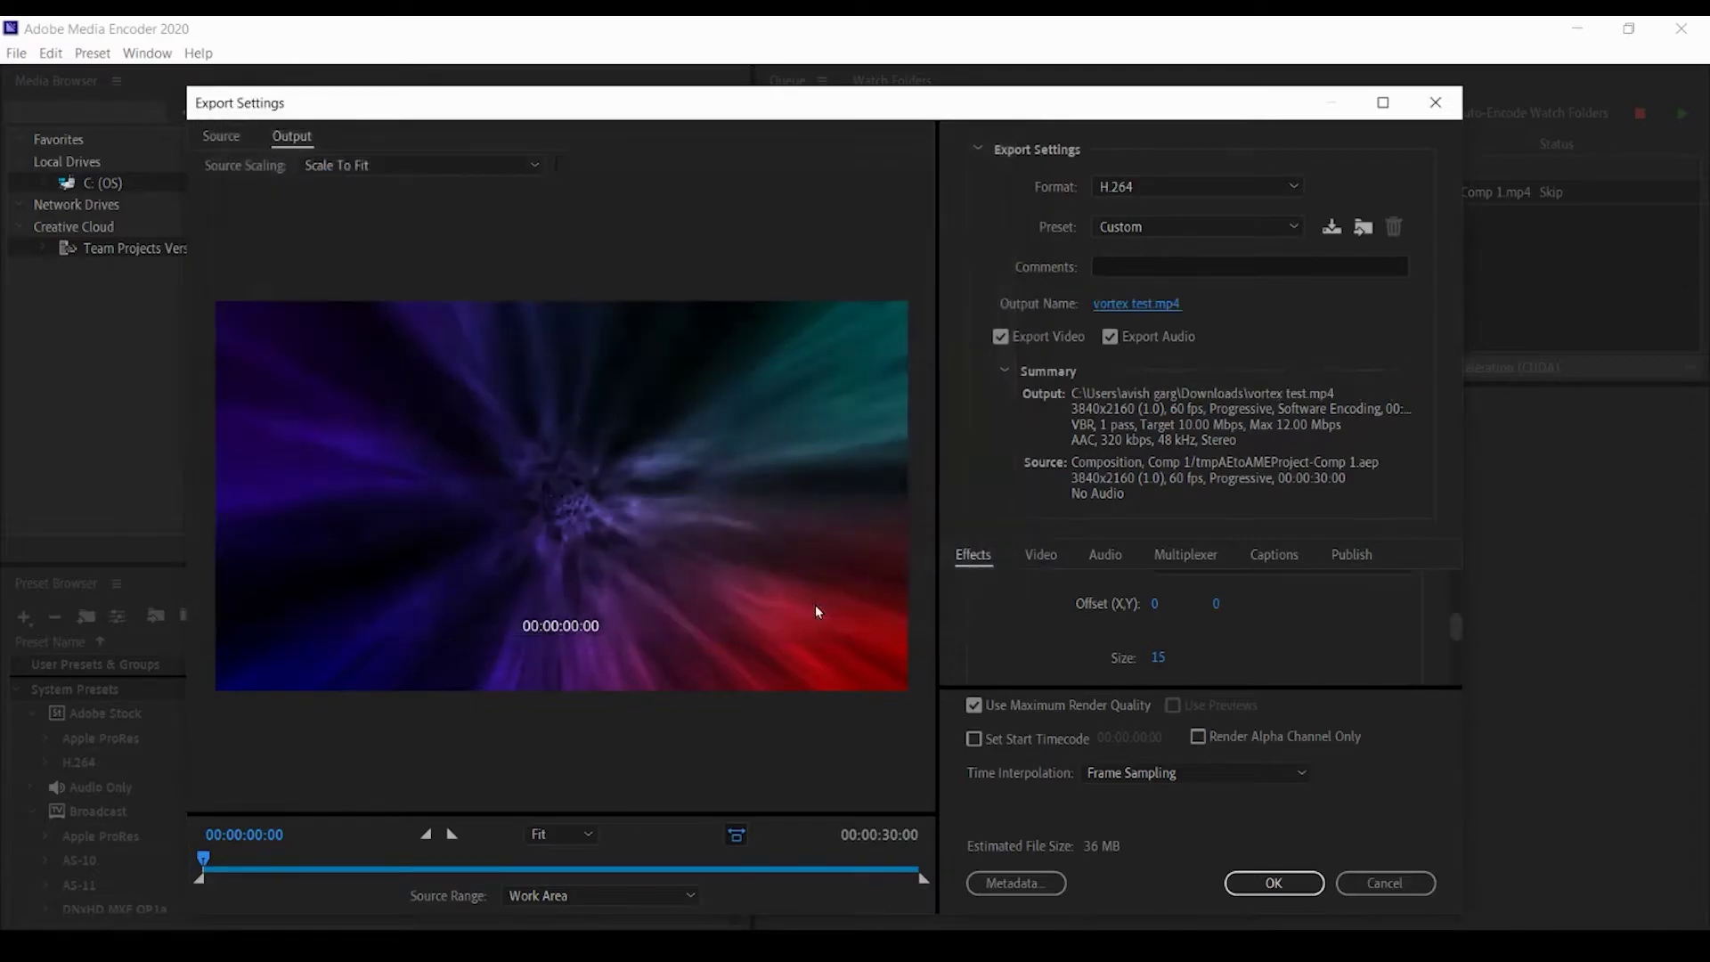
left_click(1295, 892)
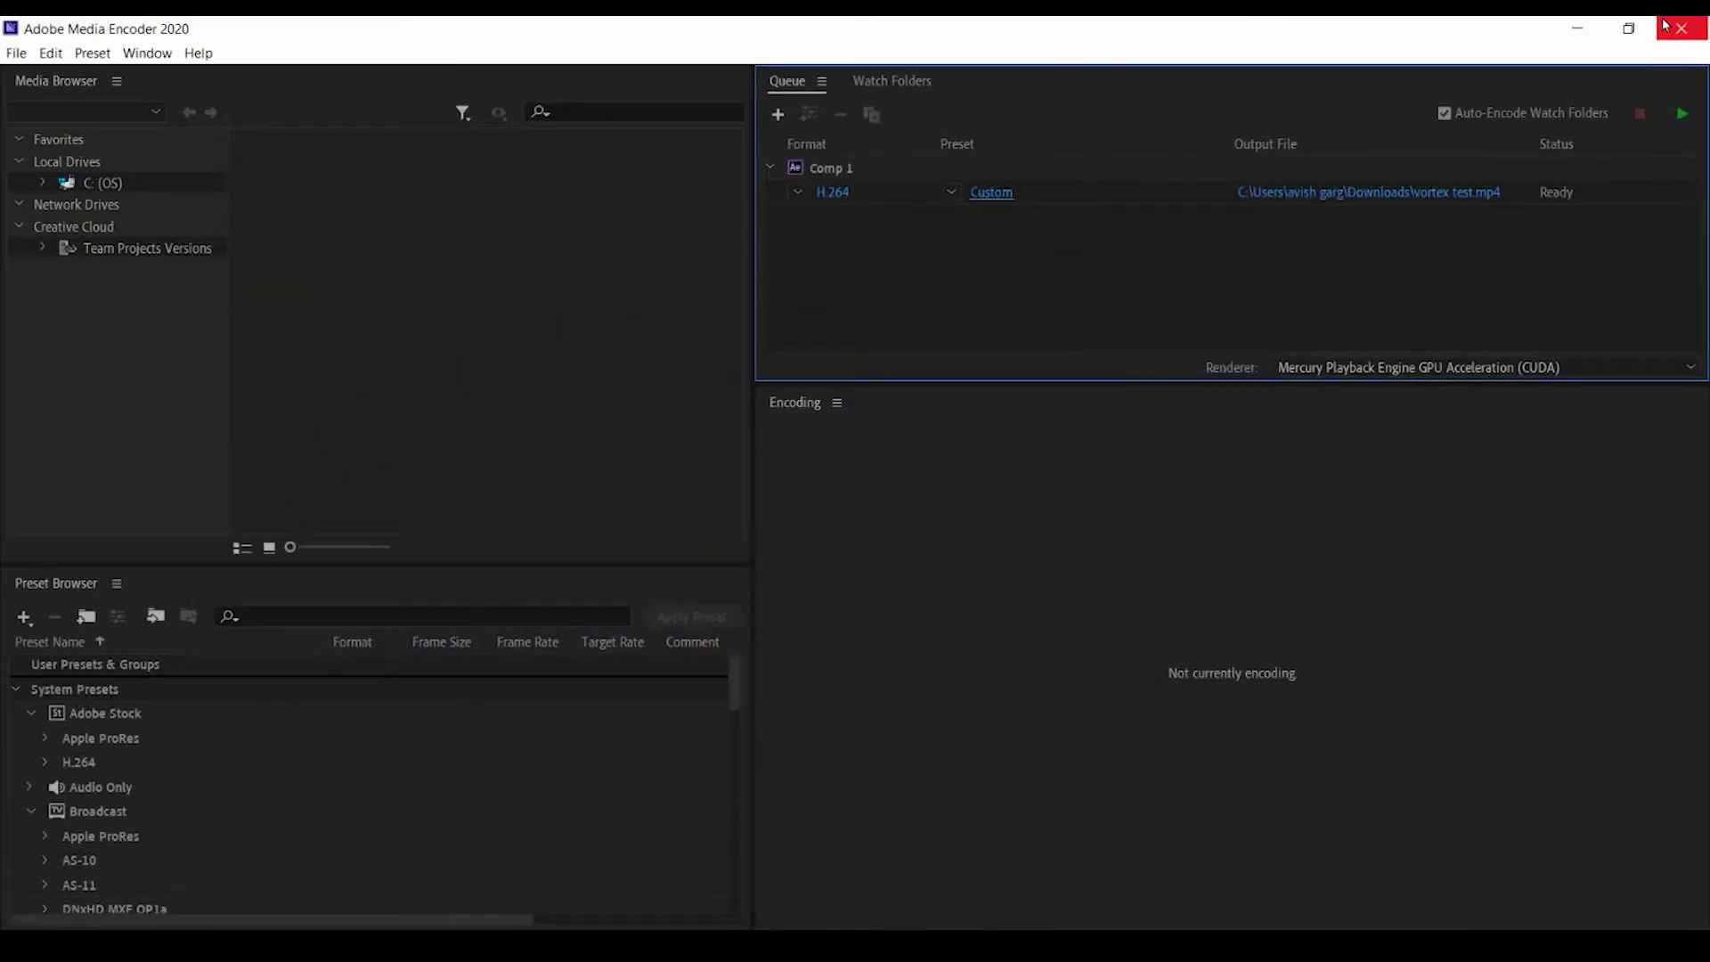
Step: Start encoding vortex test.mp4 at 3840x2160 and monitor the render progress
left_click(1690, 124)
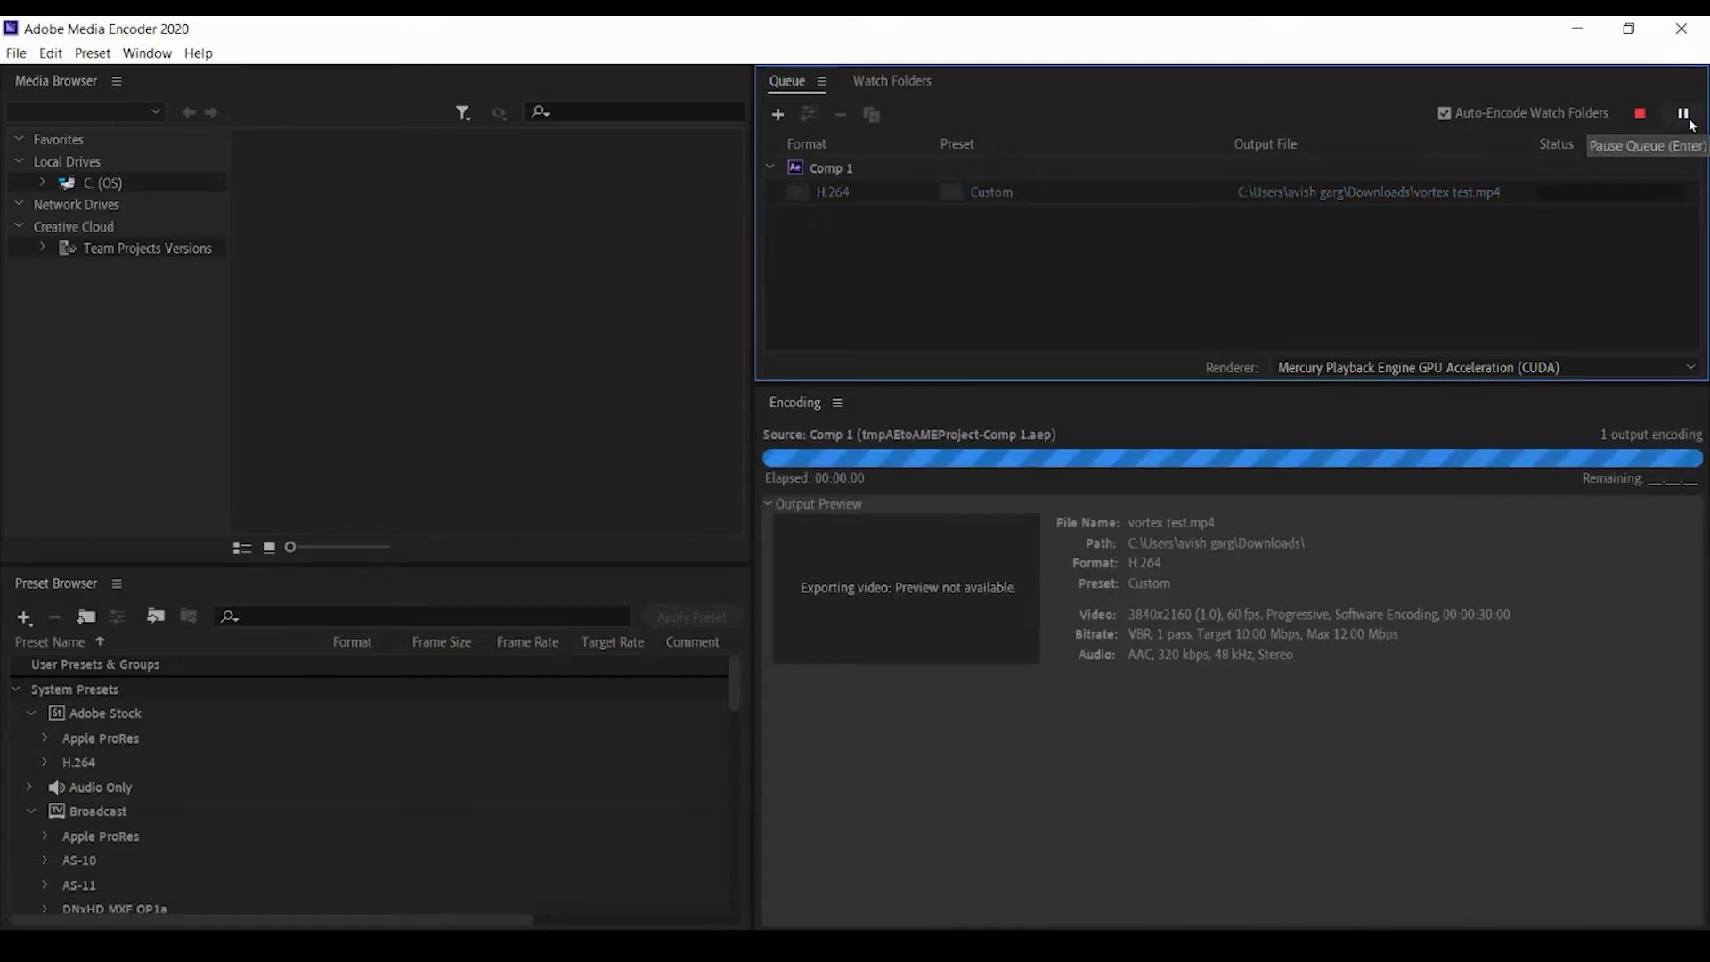
left_click(1203, 717)
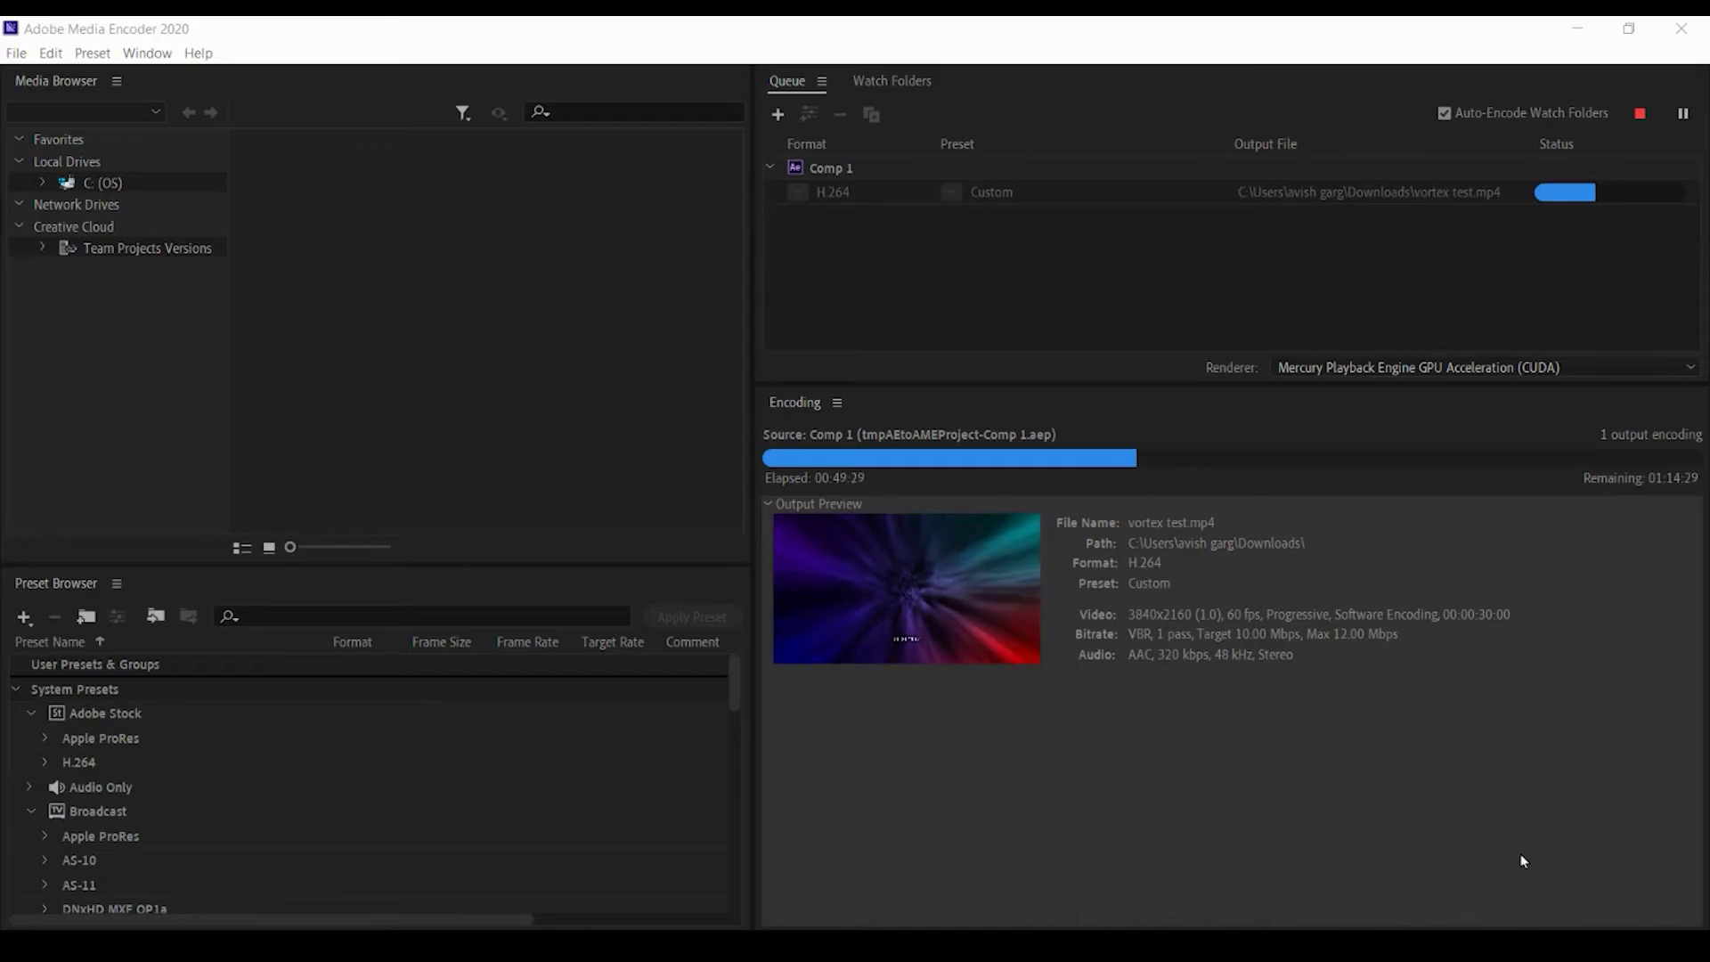
left_click(919, 370)
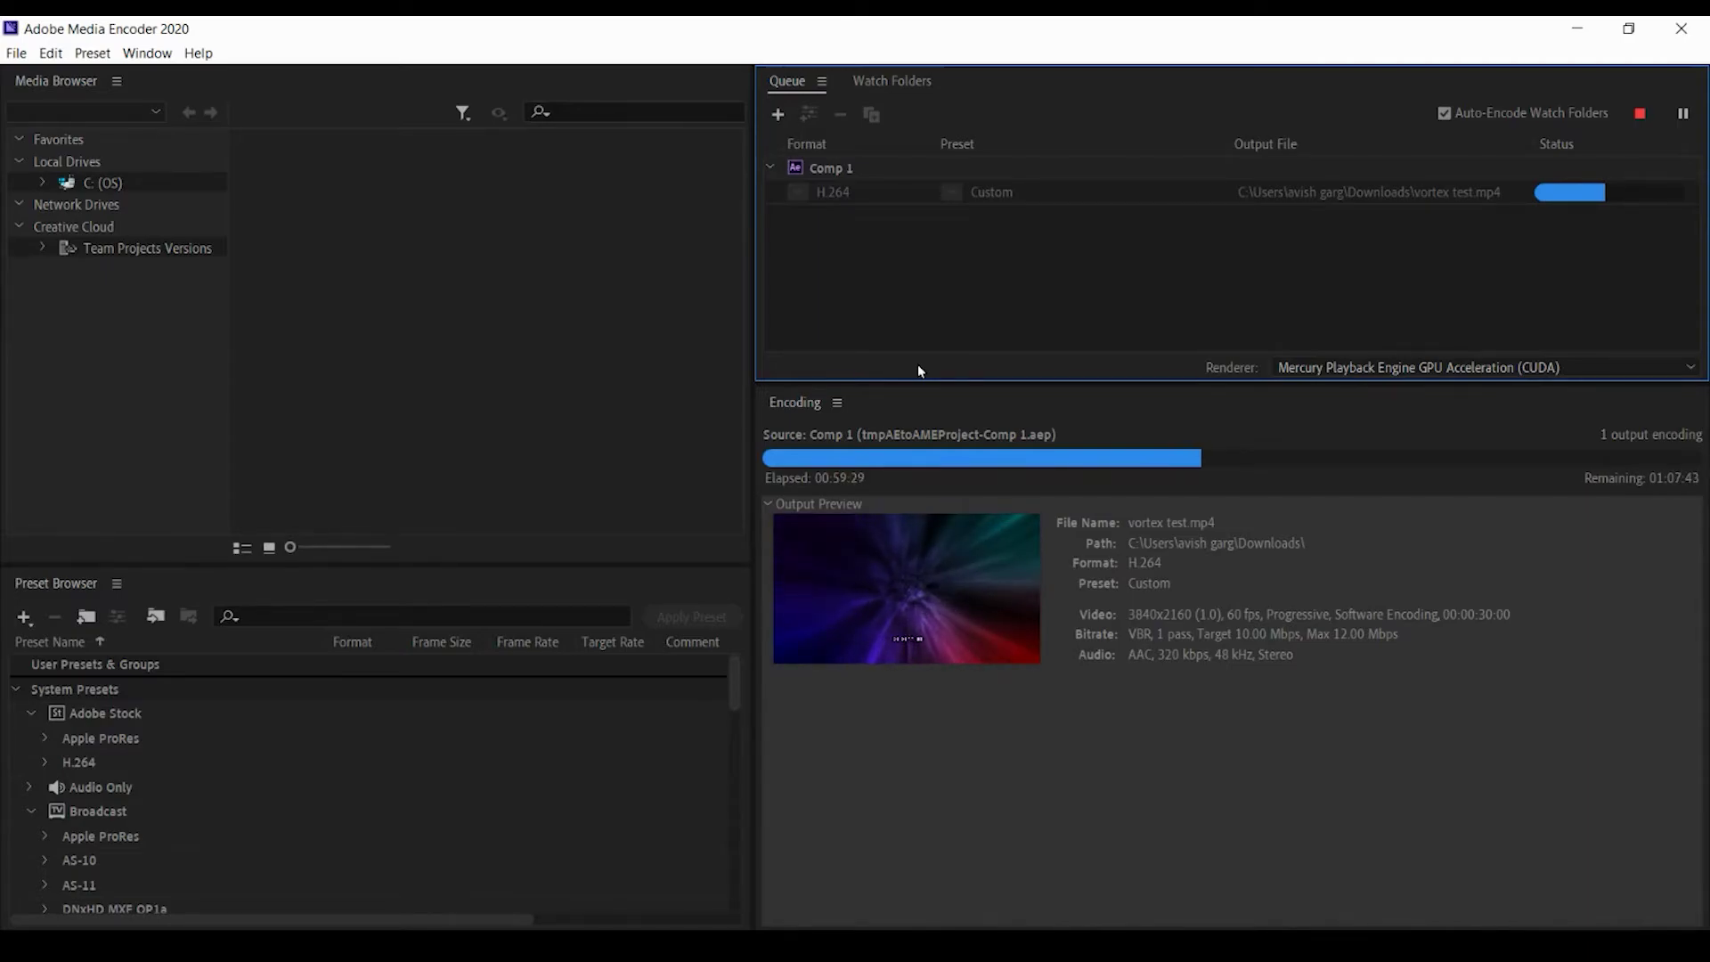
left_click(1177, 434)
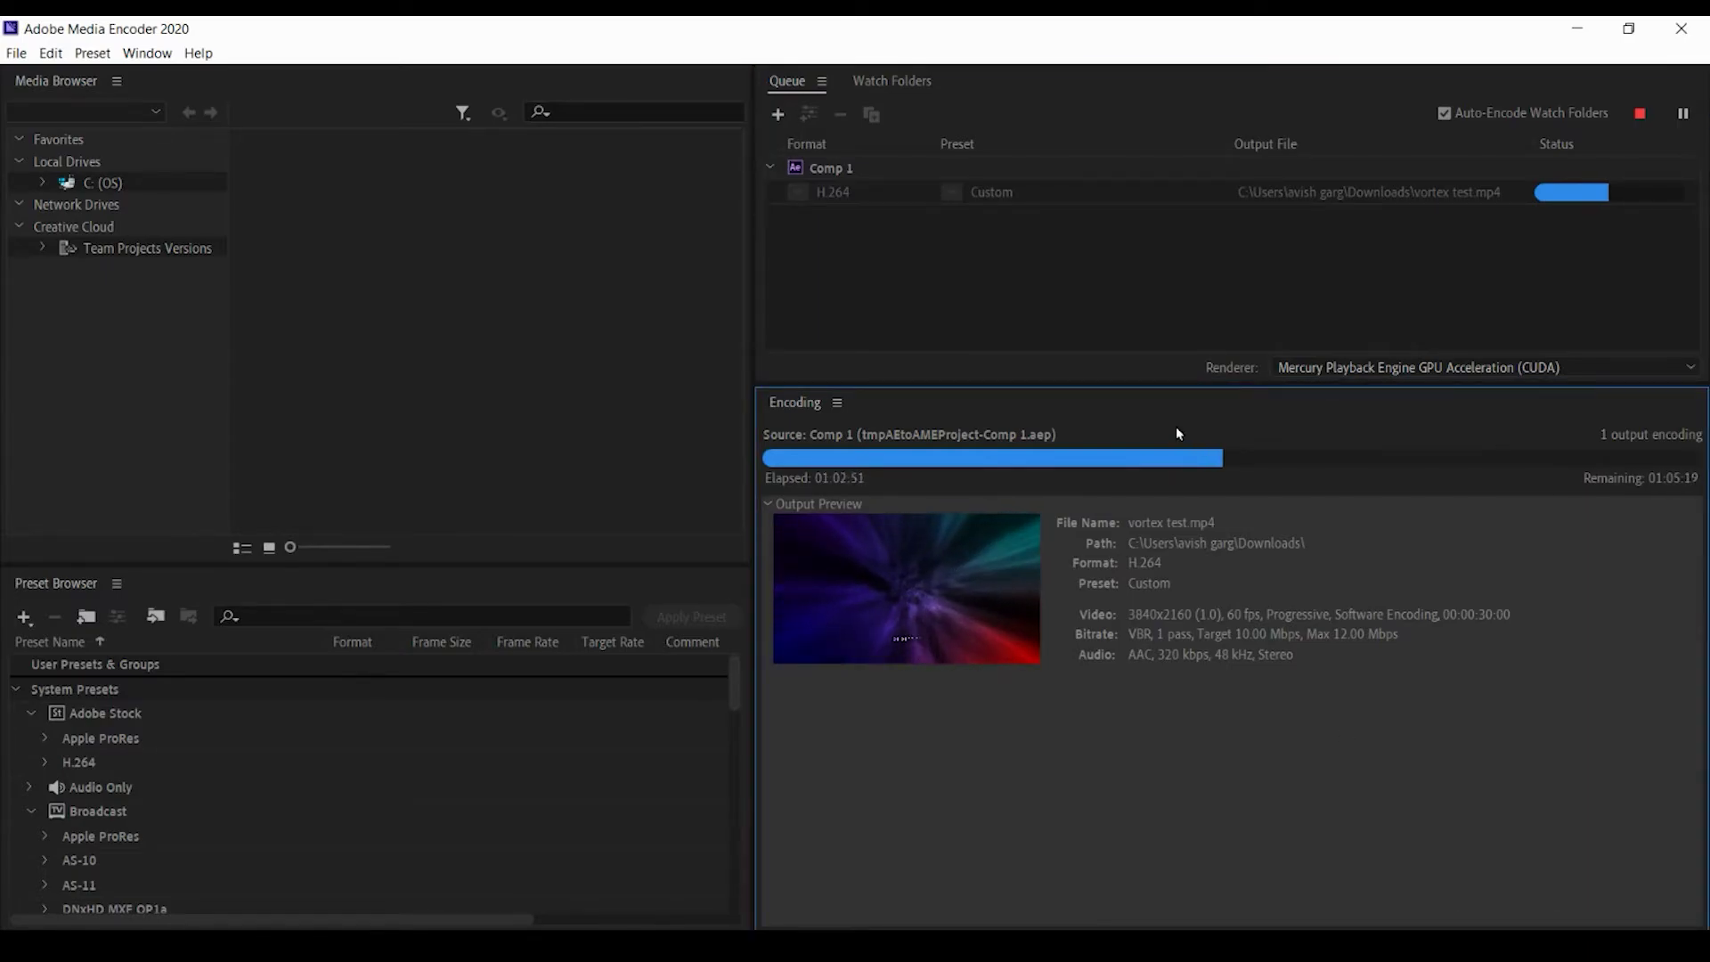